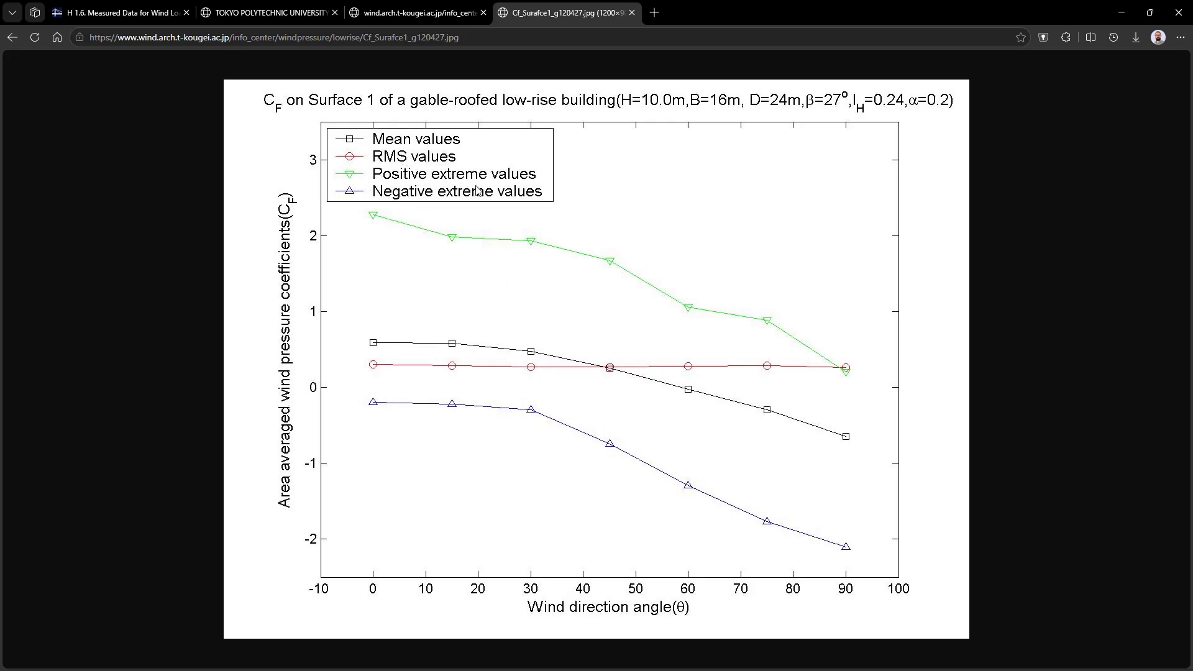
- View the contour plot of mean wind pressure coefficients for the 0° wind direction, returning to the test case page
key("alt+Left")
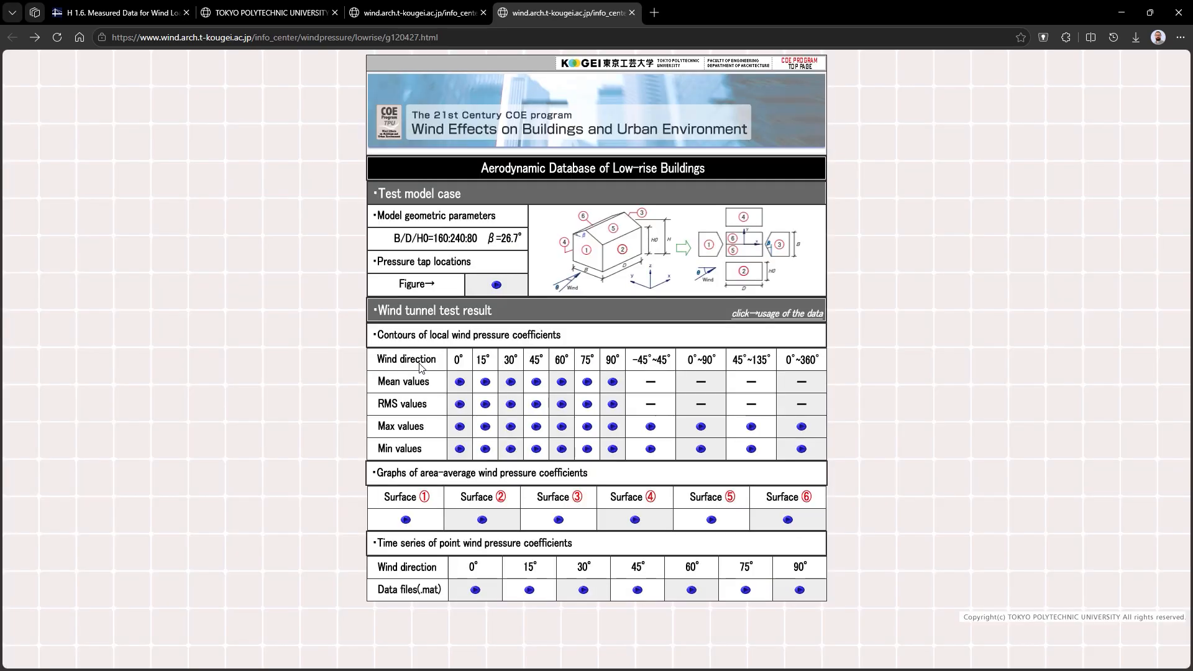
left_click(459, 382)
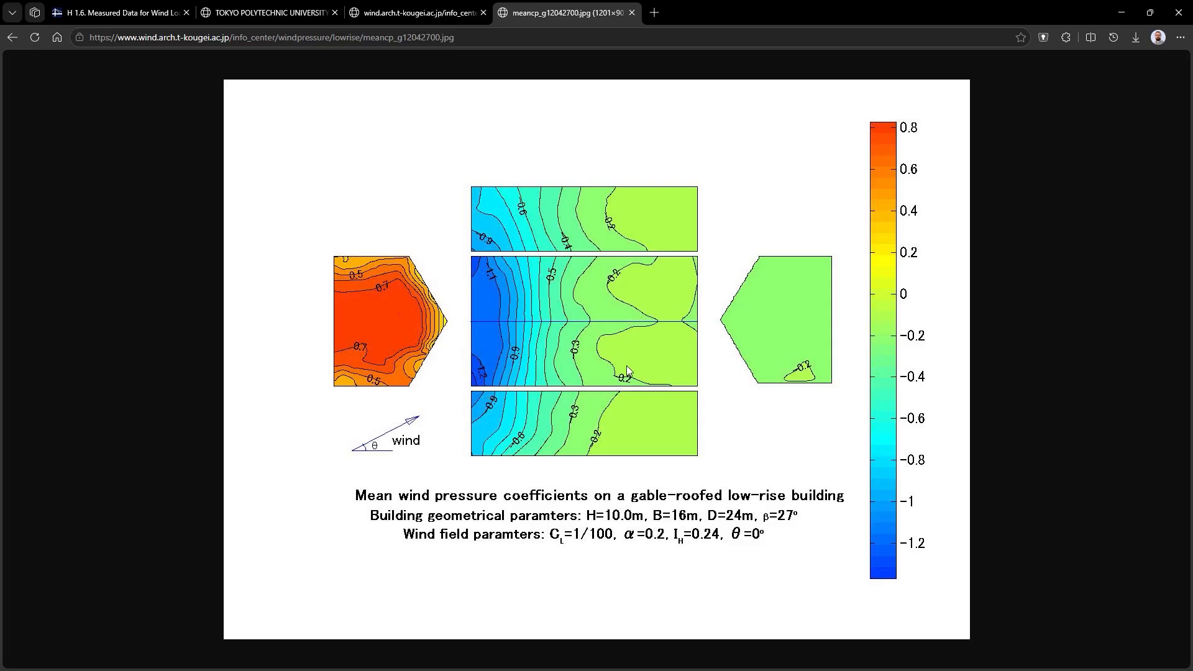
key("alt+Left")
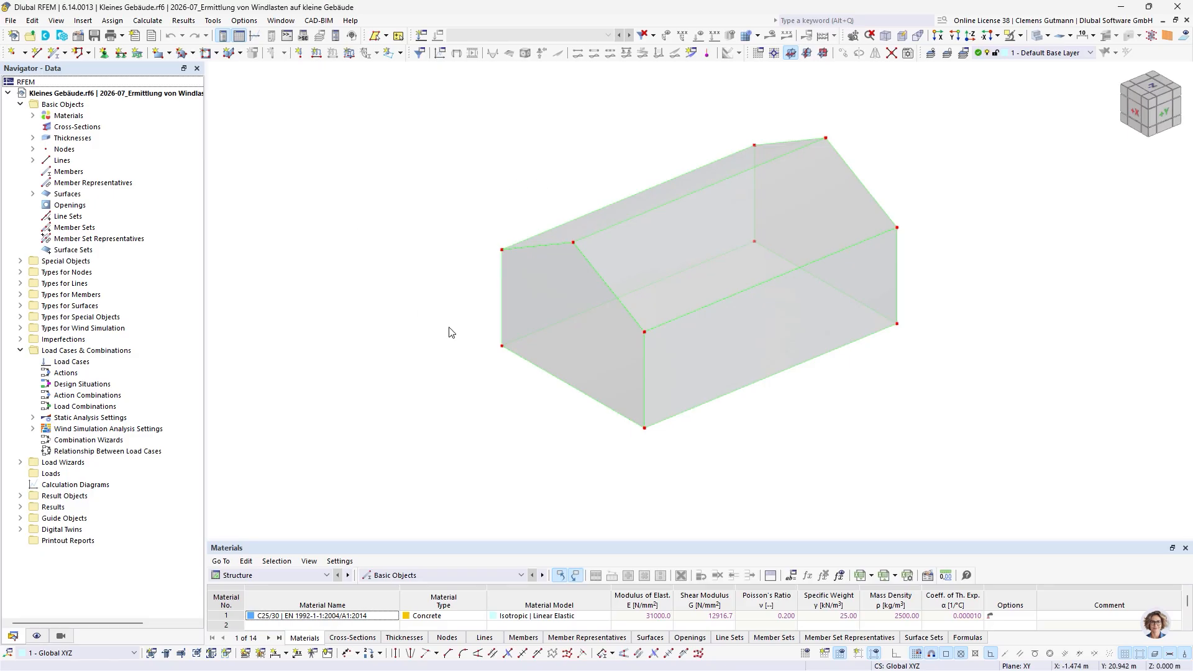
- Switch to RFEM, view the gable-roofed building model, and check the main settings in its base data
mouse_move(783, 427)
middle_mouse_down("ctrl")
mouse_move(699, 400)
mouse_move(802, 445)
mouse_move(770, 432)
middle_mouse_up("ctrl")
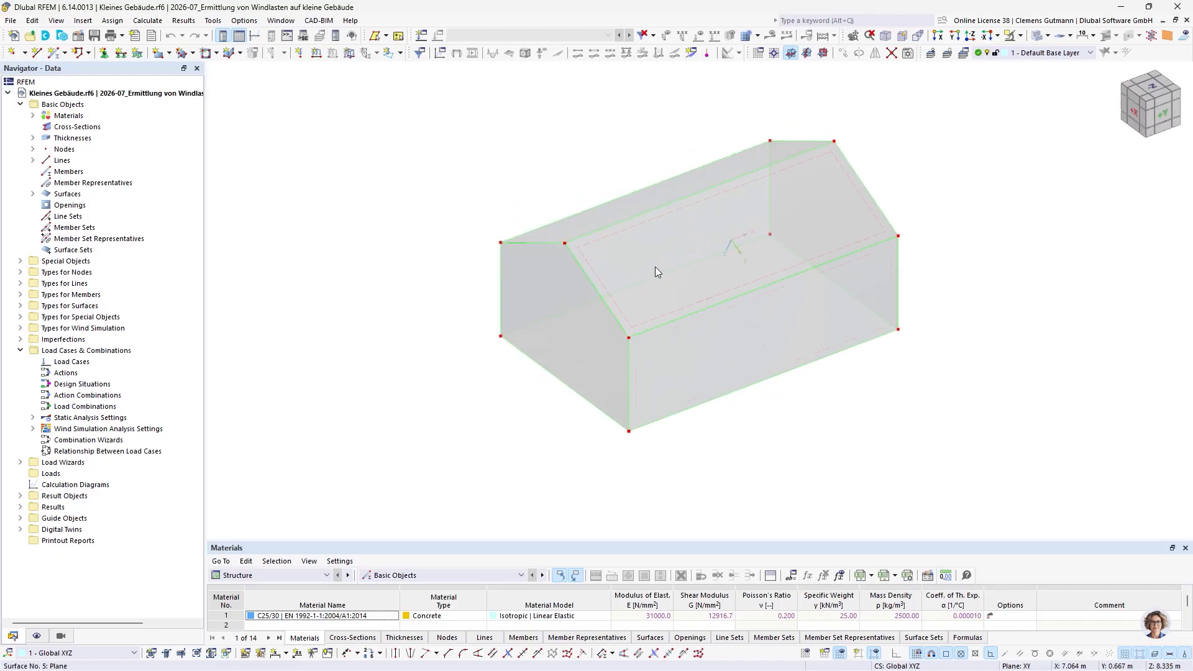
middle_click_drag(763, 404, 748, 429, "ctrl")
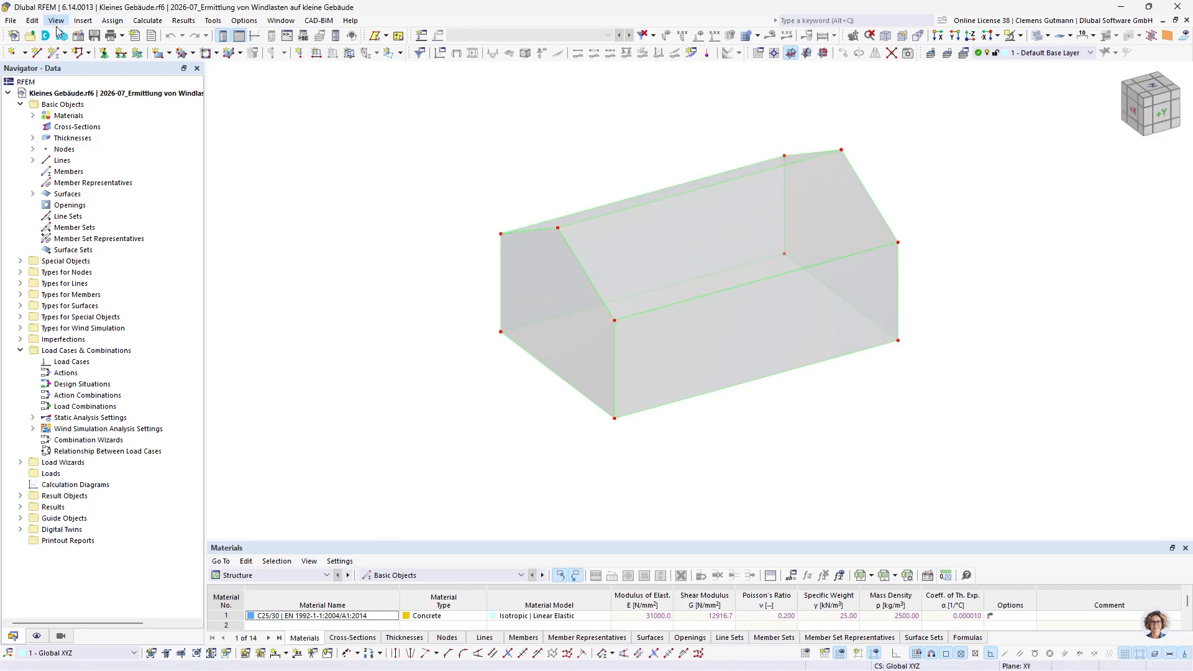
left_click(81, 36)
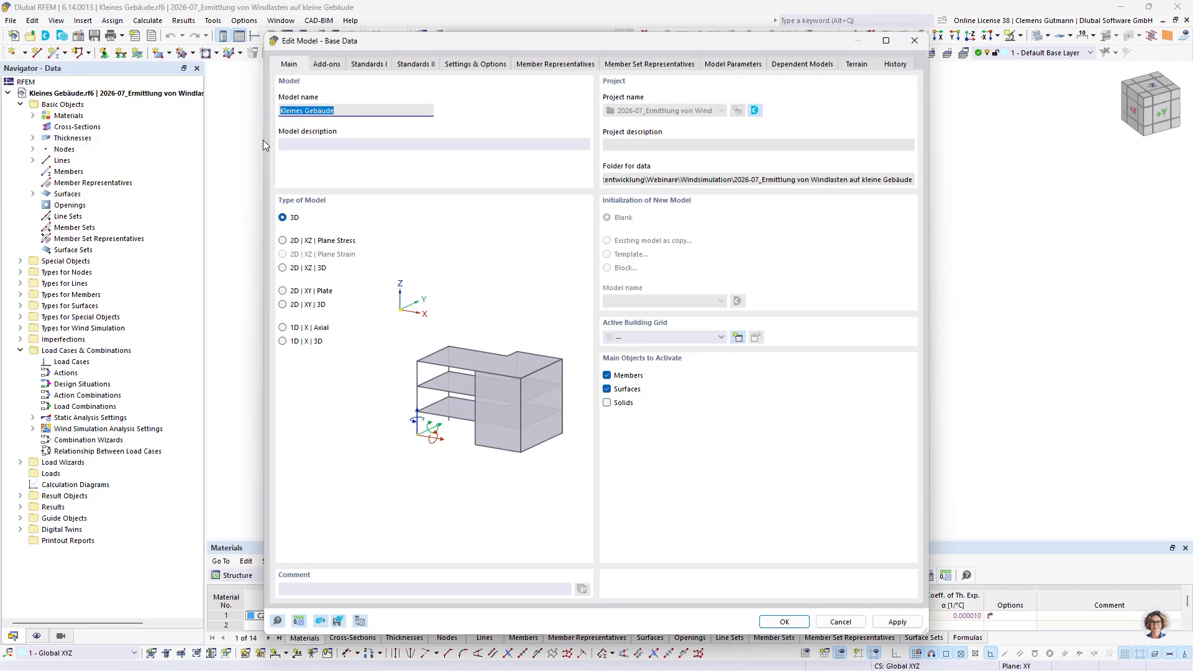
left_click(787, 622)
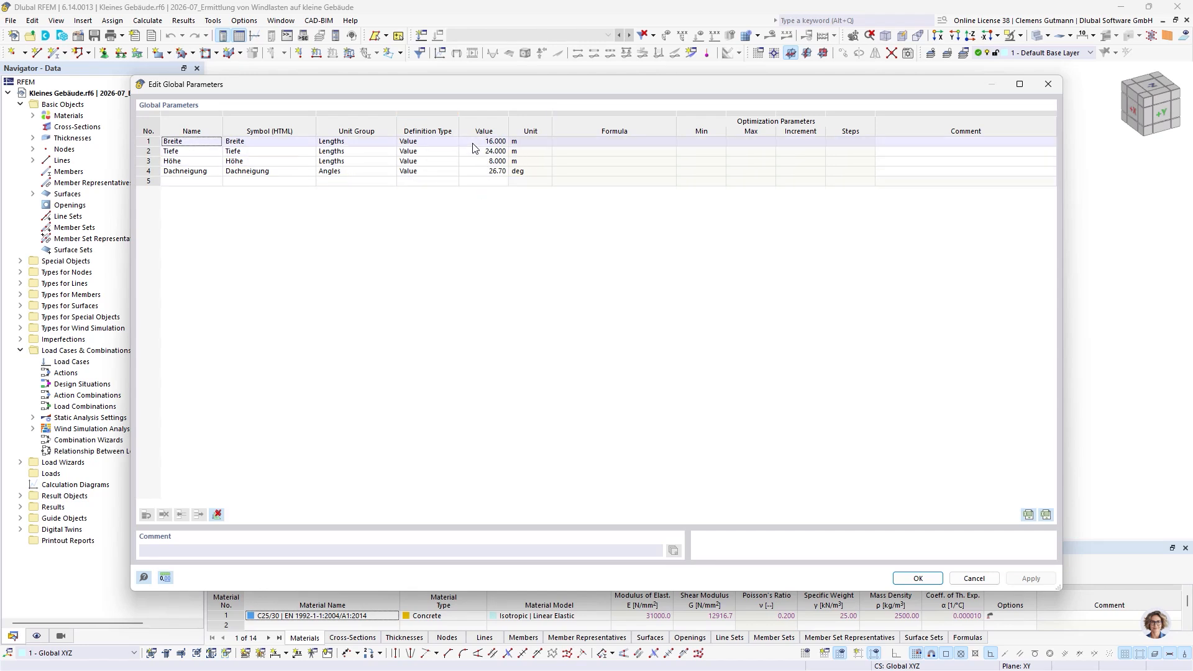
- Inspect the global parameters that define the building's width, depth, height and roof pitch
double_click(478, 160)
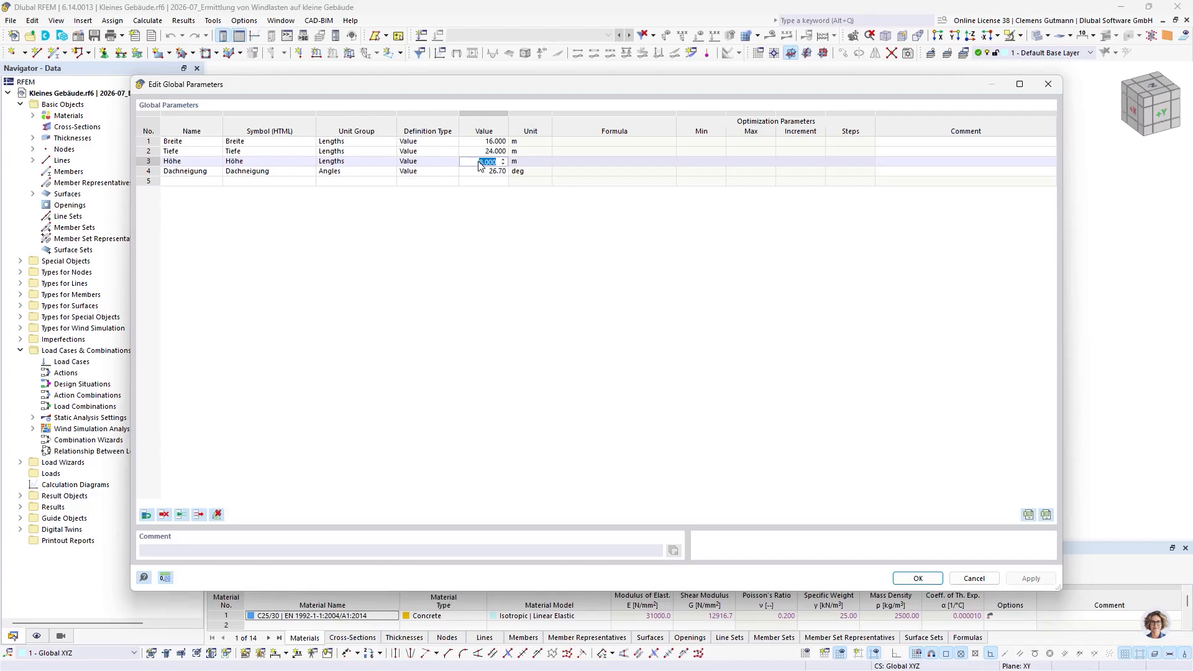
left_click_drag(554, 88, 514, 121)
left_click(511, 239)
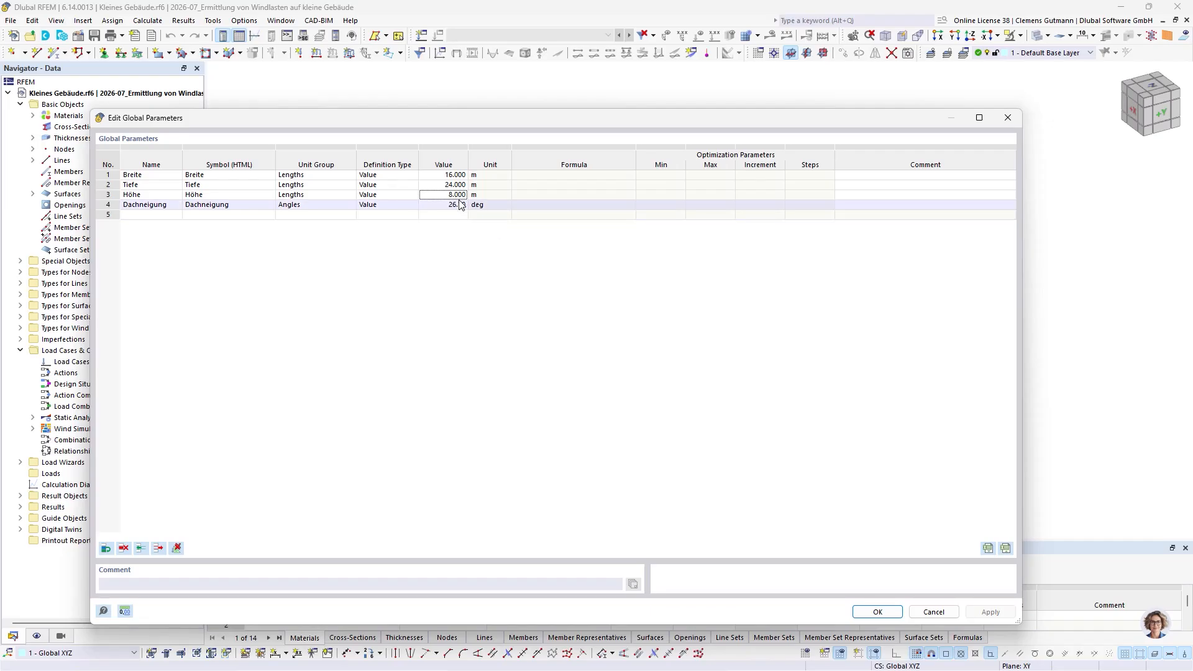
left_click(1008, 118)
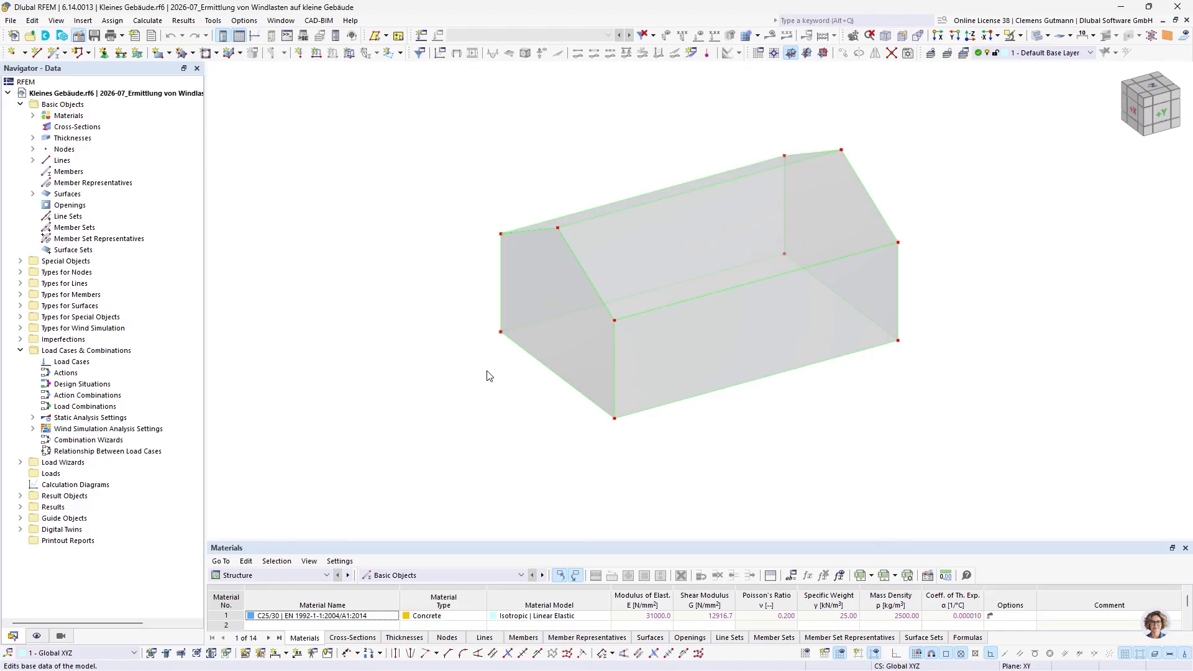
- Check the model's activated add-ons in the base data, and inspect the material and thickness assigned to the building surfaces
left_click(338, 63)
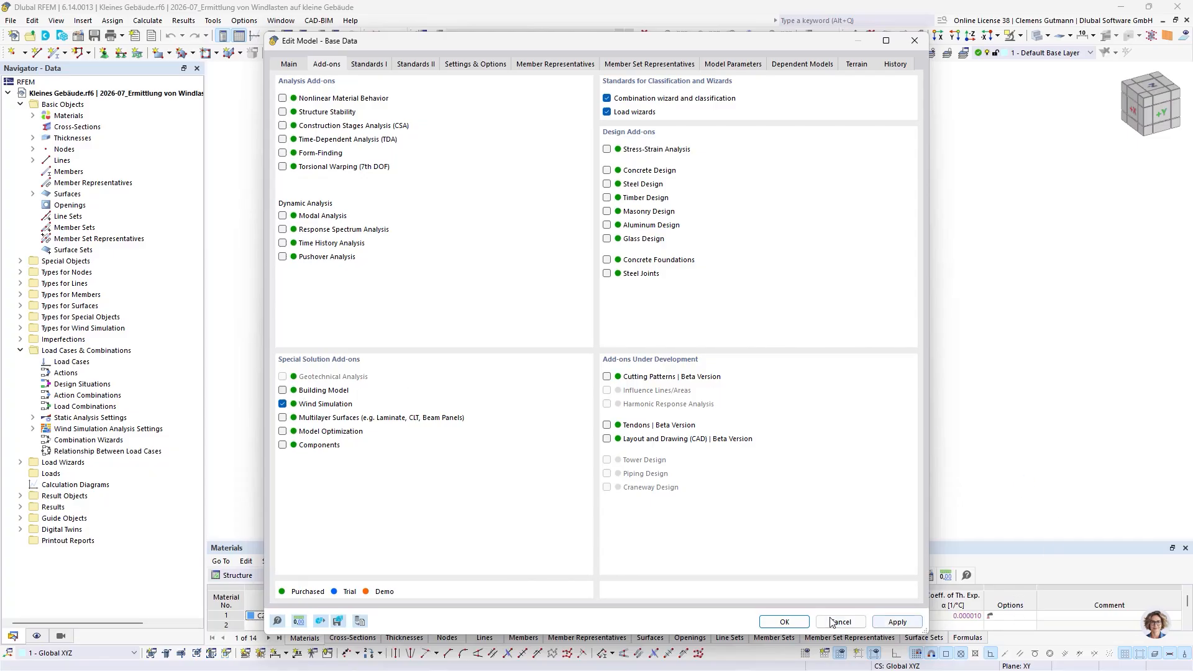
left_click(784, 622)
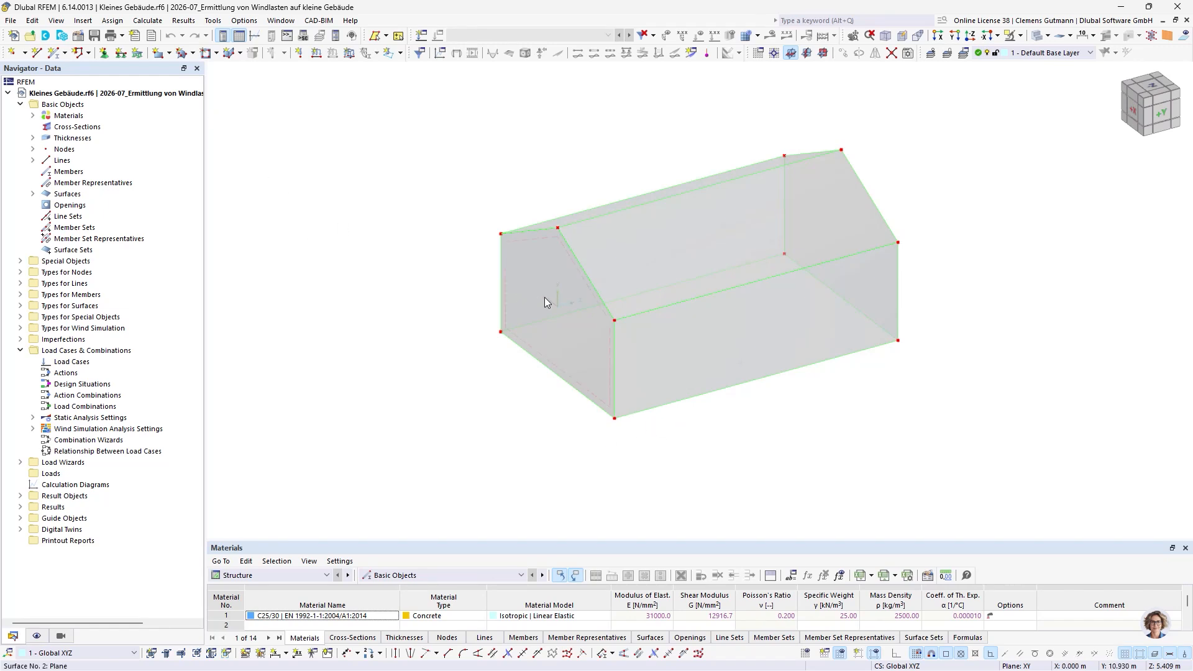
mouse_move(590, 335)
left_click(33, 138)
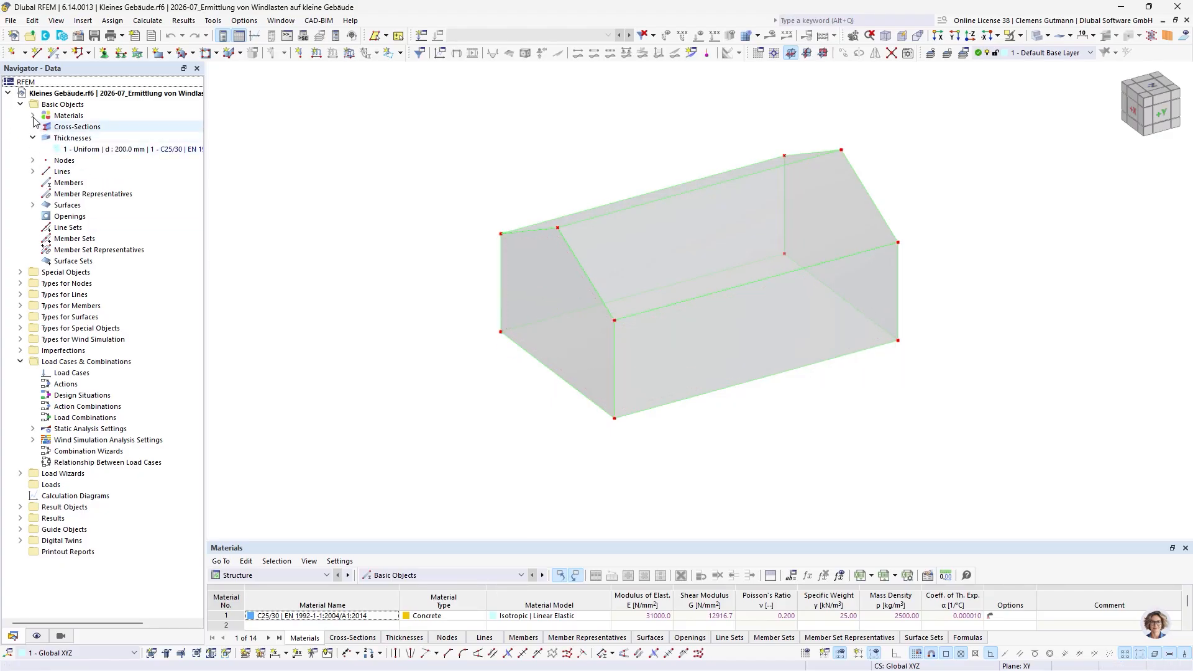
left_click(33, 116)
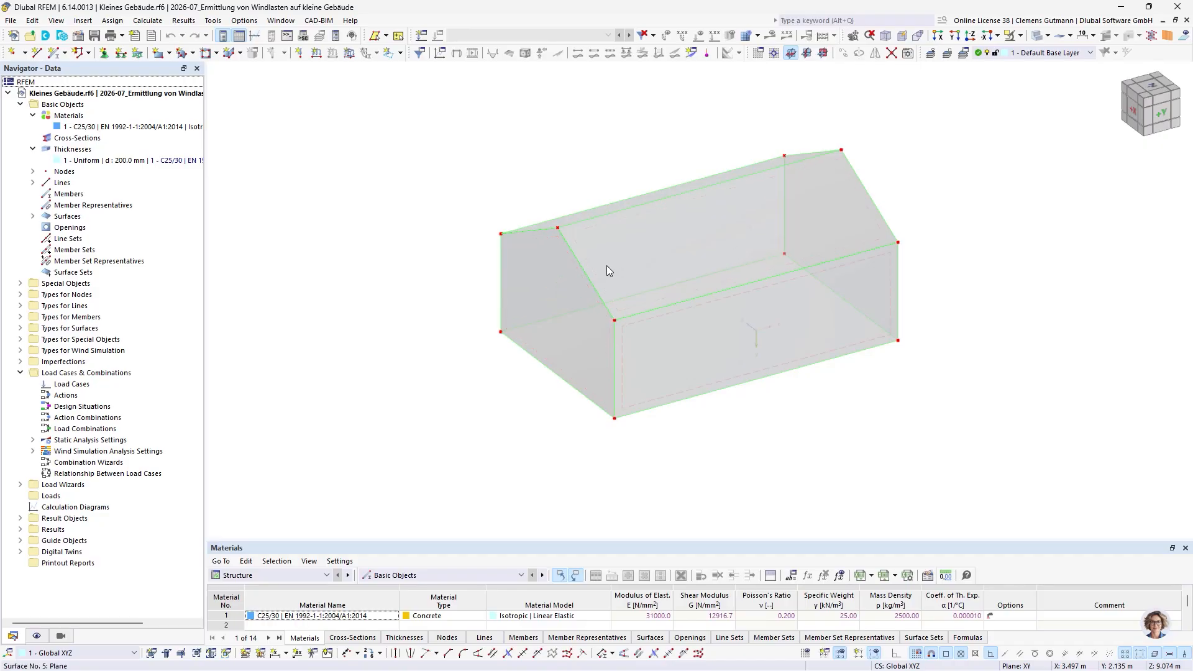
mouse_move(601, 273)
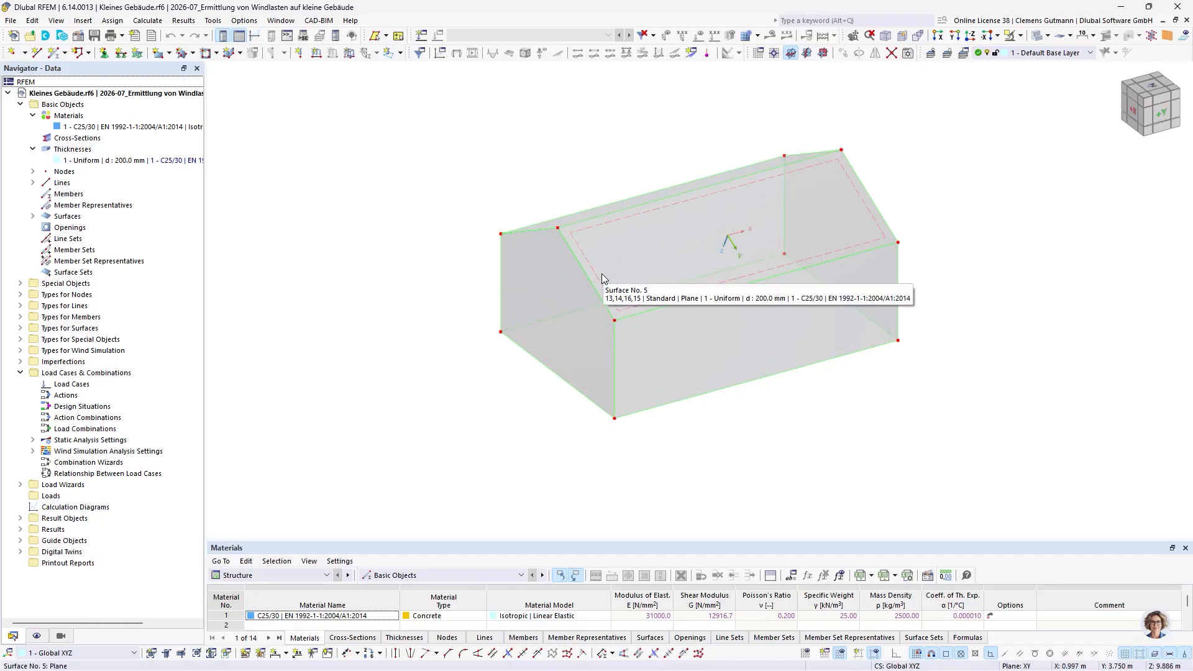
mouse_move(580, 313)
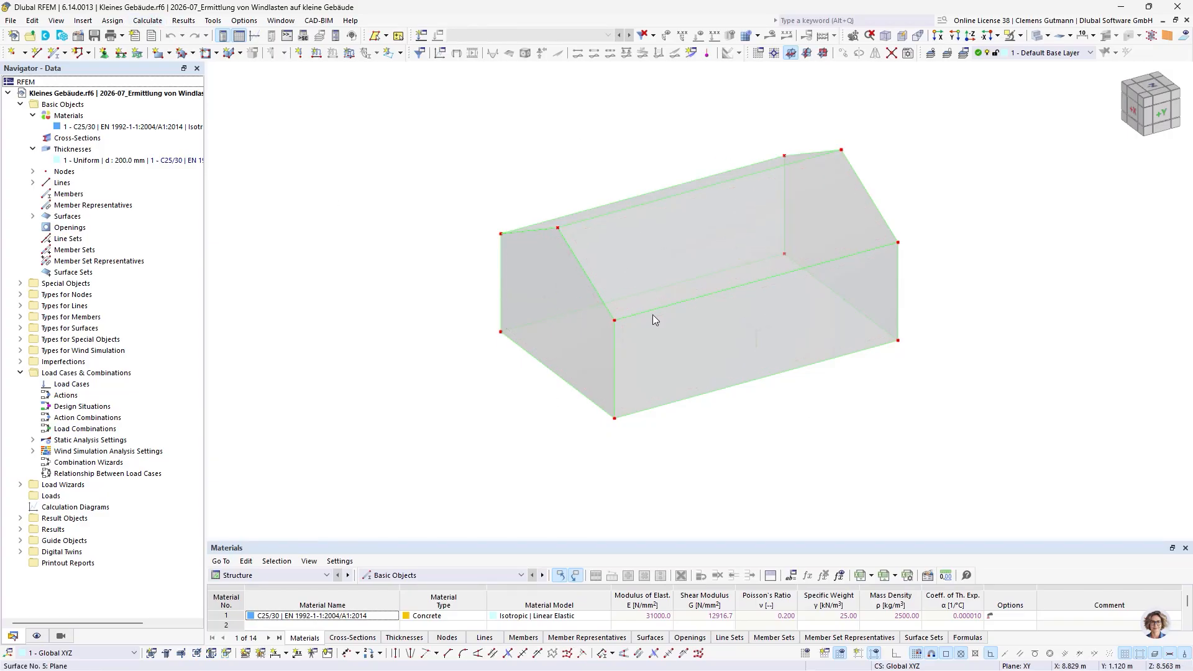
- Review the wind simulation options in the mesh settings, including shrink wrapping, geometry representation and terrain
middle_click_drag(737, 419, 669, 438)
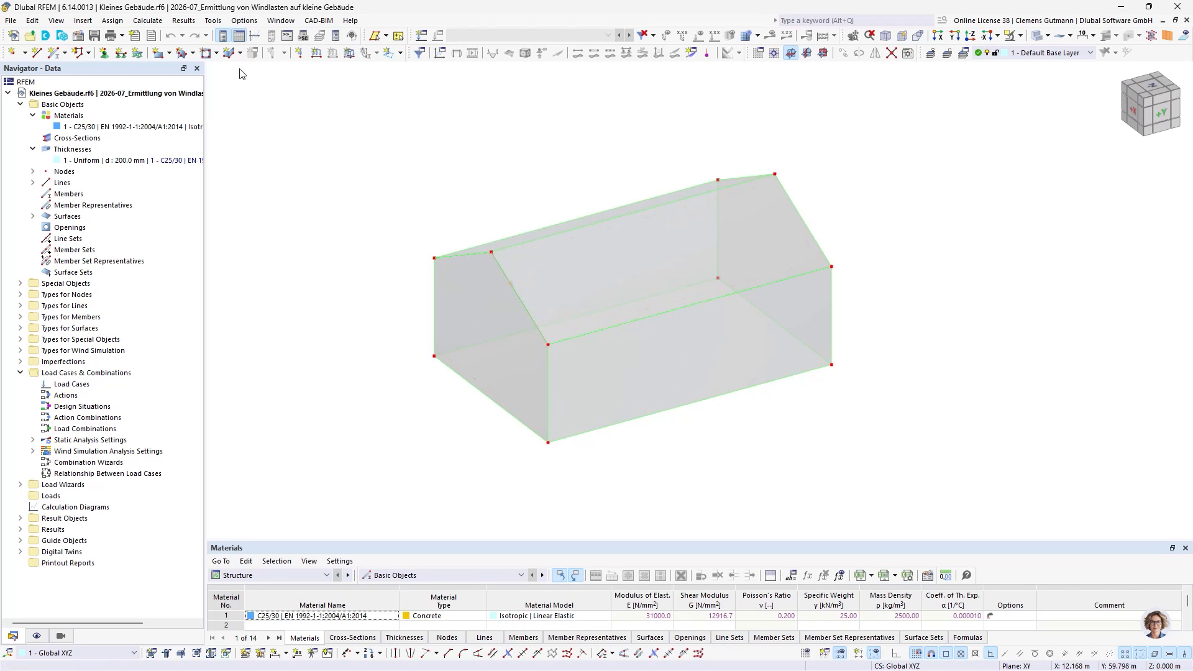
left_click(141, 20)
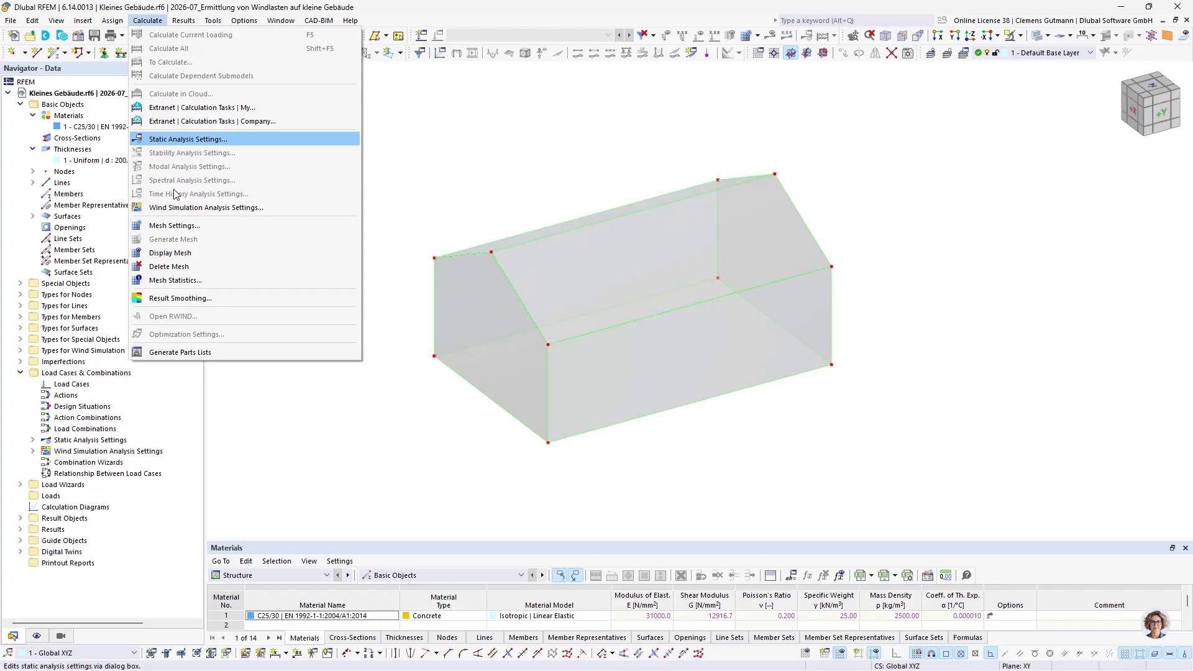
left_click(186, 225)
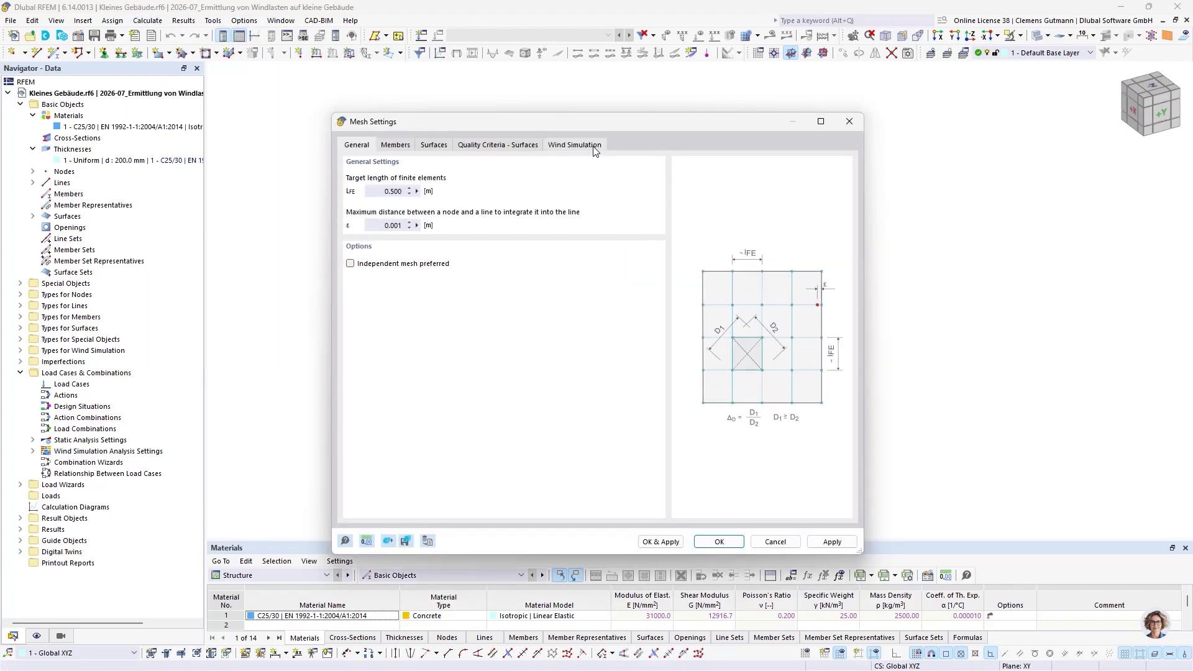
left_click(594, 147)
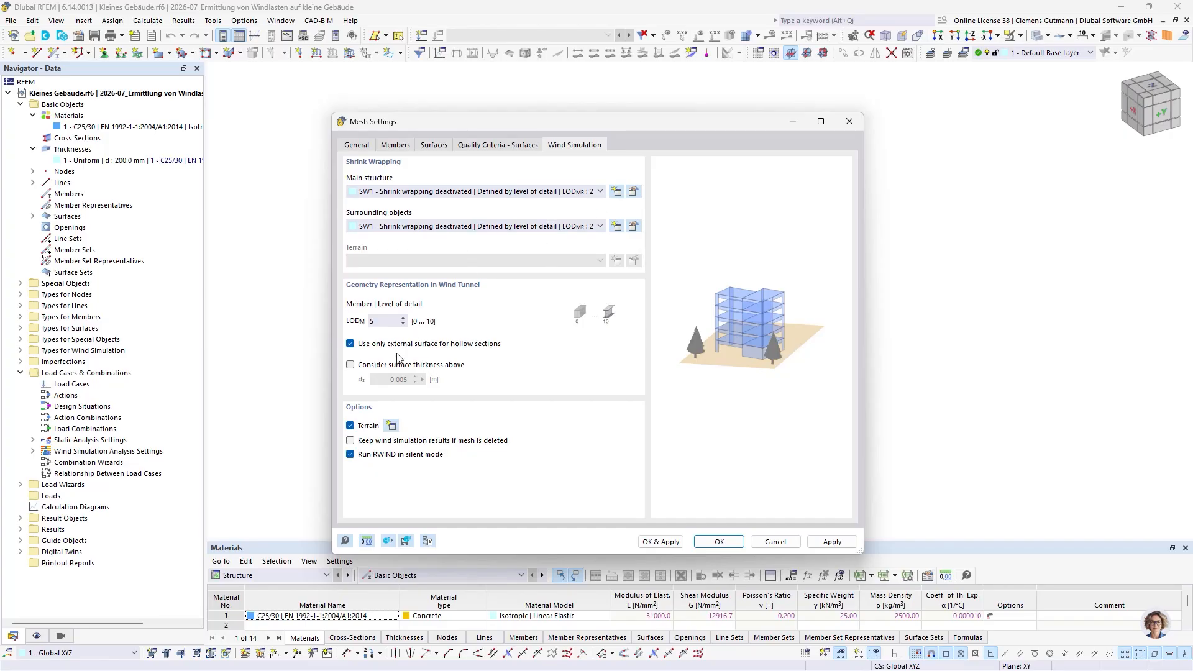
left_click(740, 539)
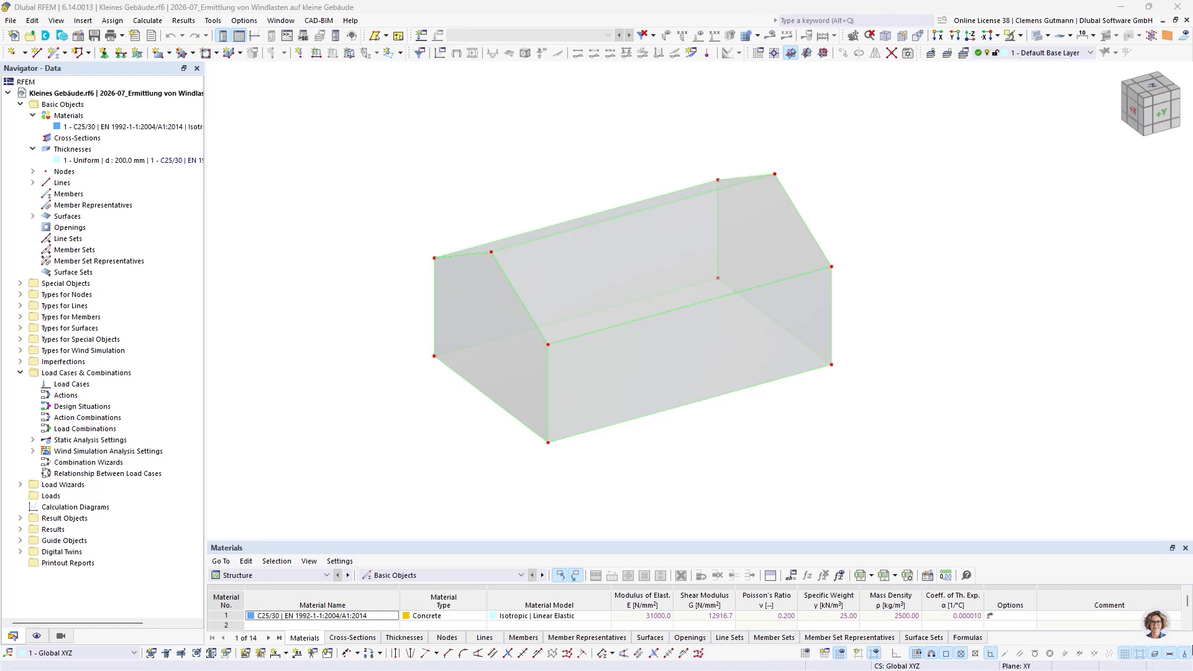
- Inspect the definition of shrink wrapping SW1 among the wind simulation types
left_click(21, 351)
left_click(33, 362)
double_click(60, 374)
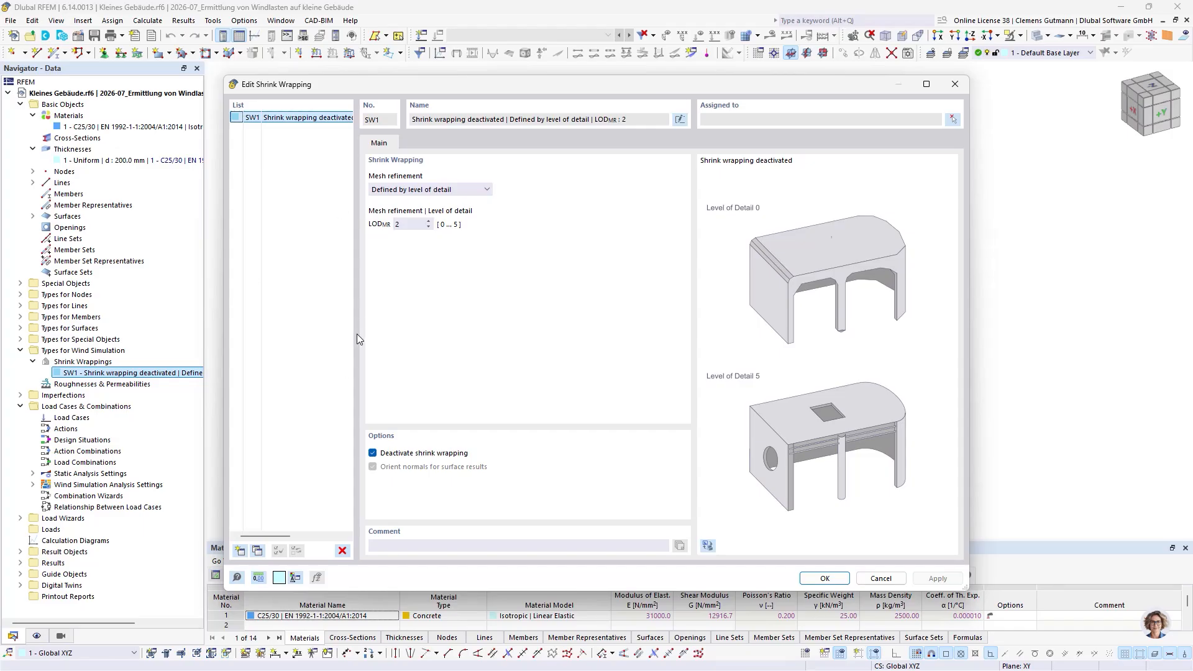
left_click(864, 583)
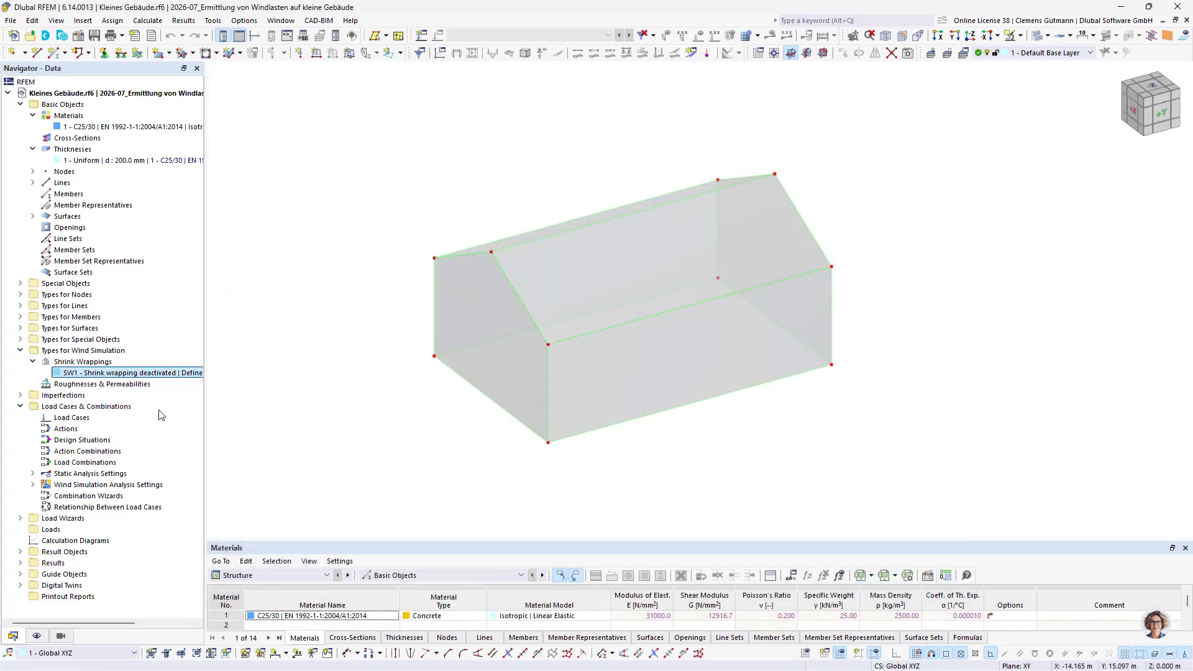
- Create a load case named 0° with the Wind Simulation analysis type and the Wind action category
right_click(71, 418)
left_click(118, 442)
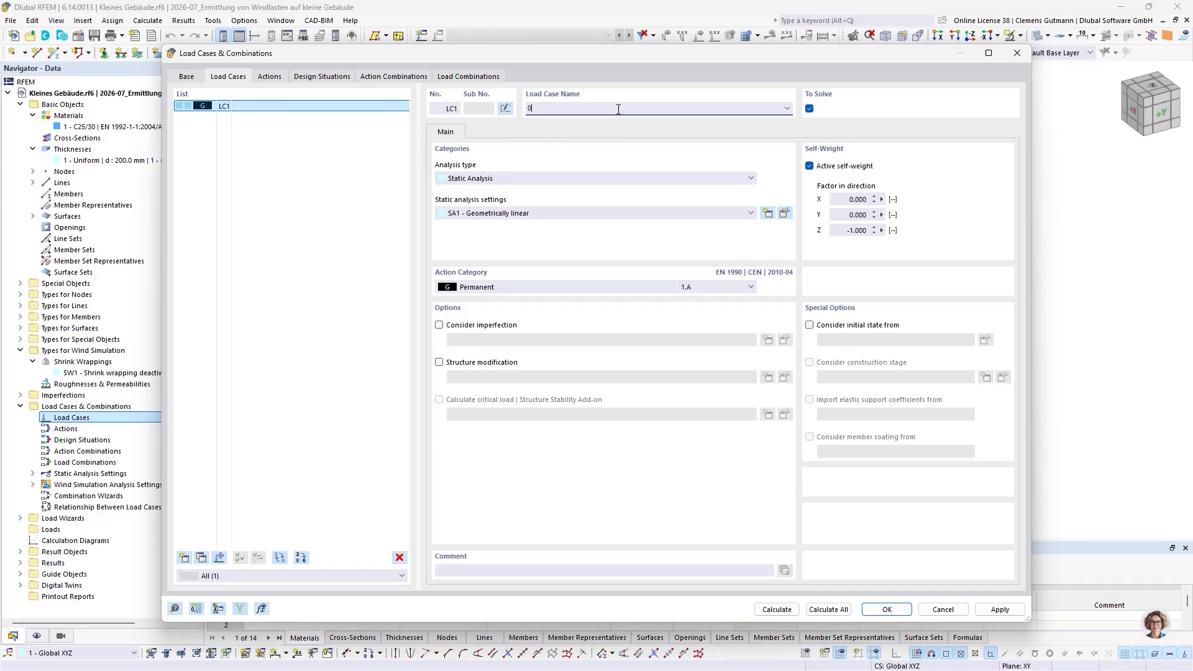
key("Tab")
left_click(606, 181)
left_click(553, 204)
left_click(528, 179)
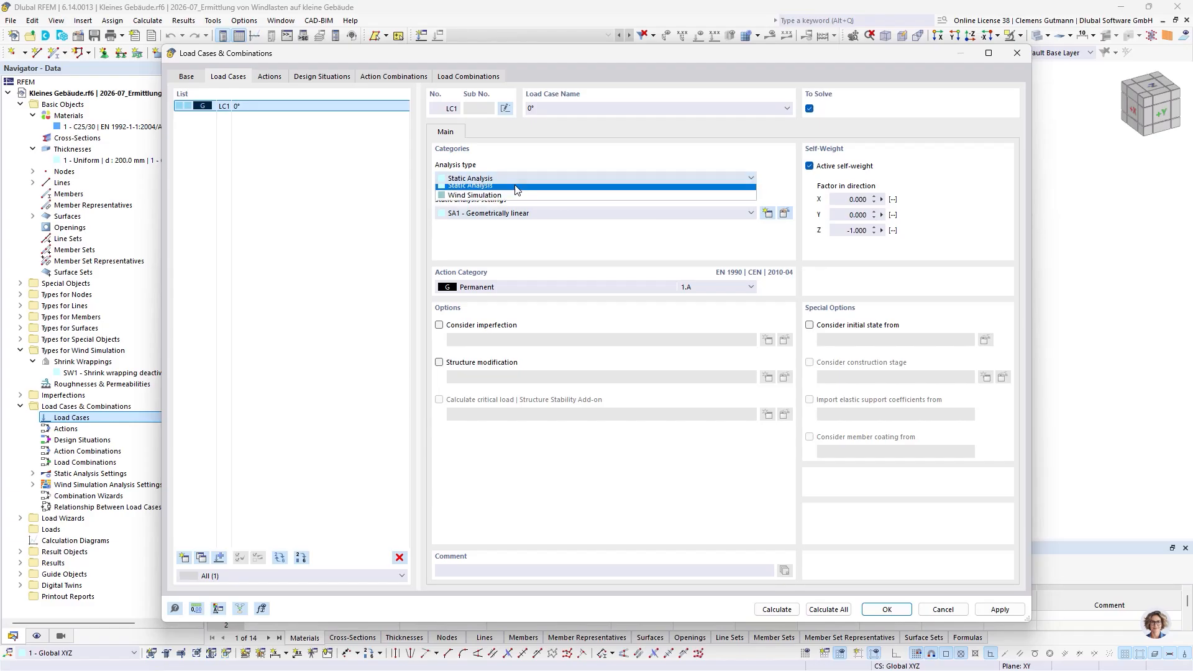
left_click(535, 201)
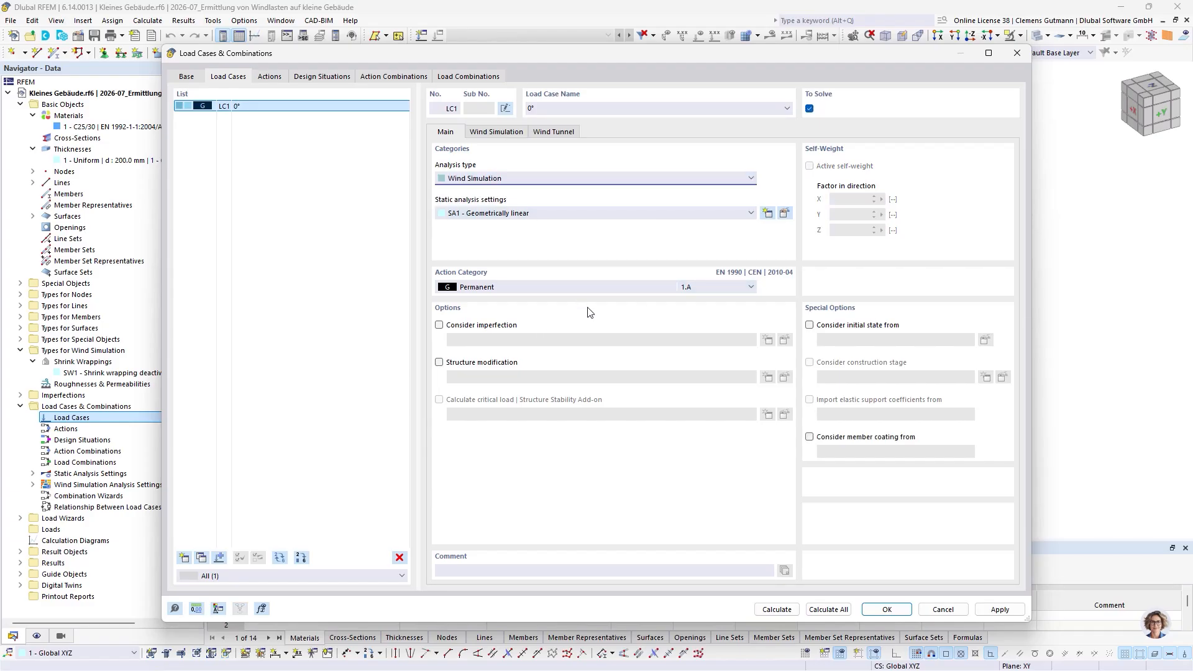
left_click(482, 287)
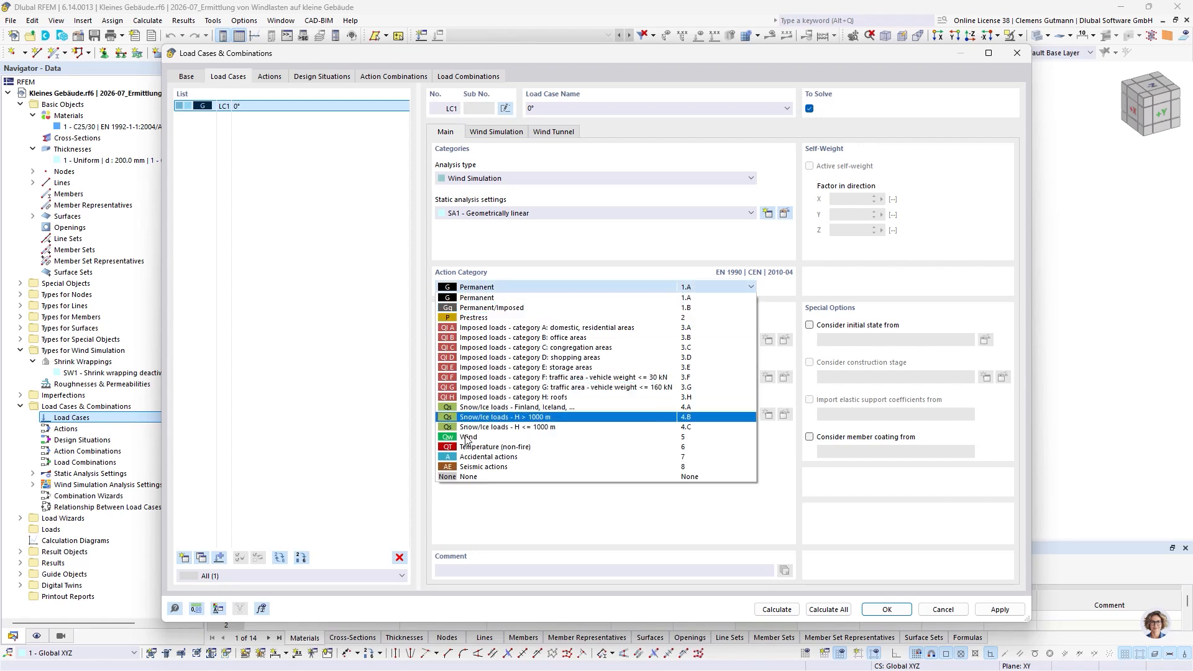
left_click(497, 440)
- Start a new wind profile for the 0° load case, with User-Defined as the profile type
left_click(509, 133)
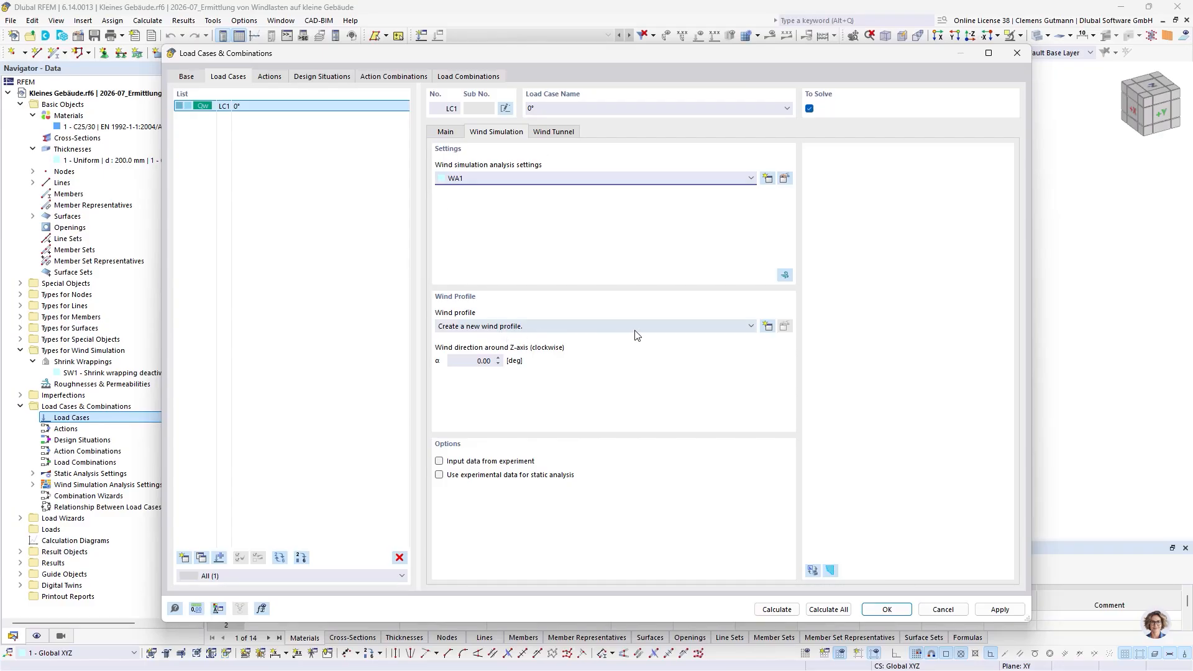
left_click(767, 328)
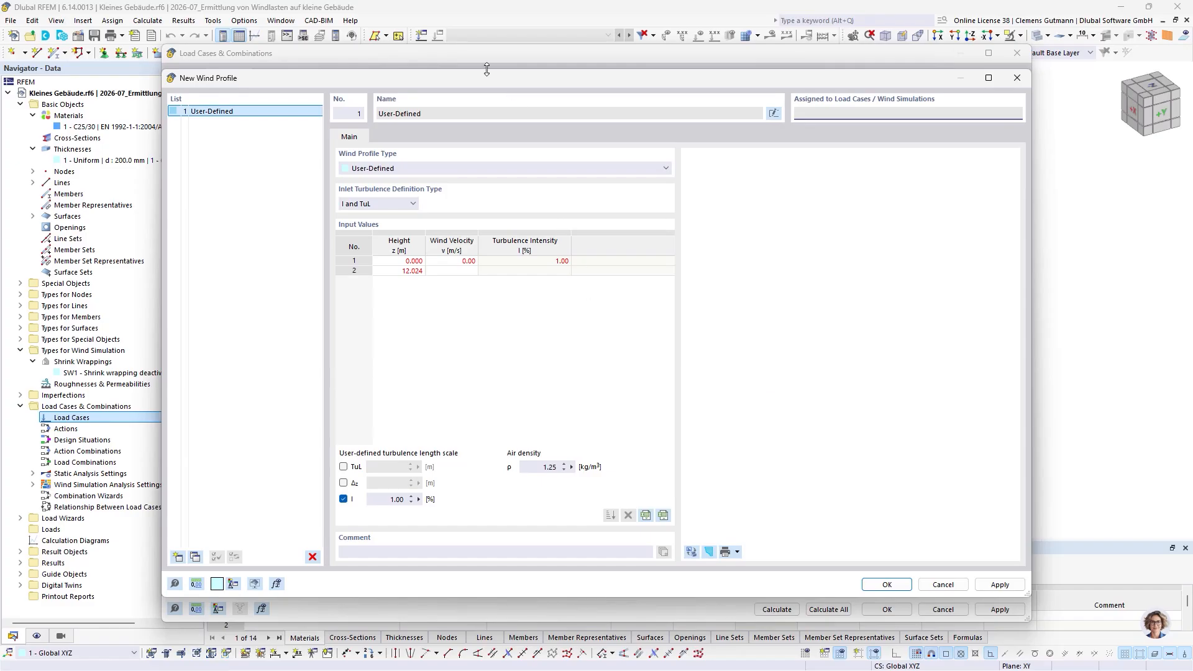
left_click(406, 166)
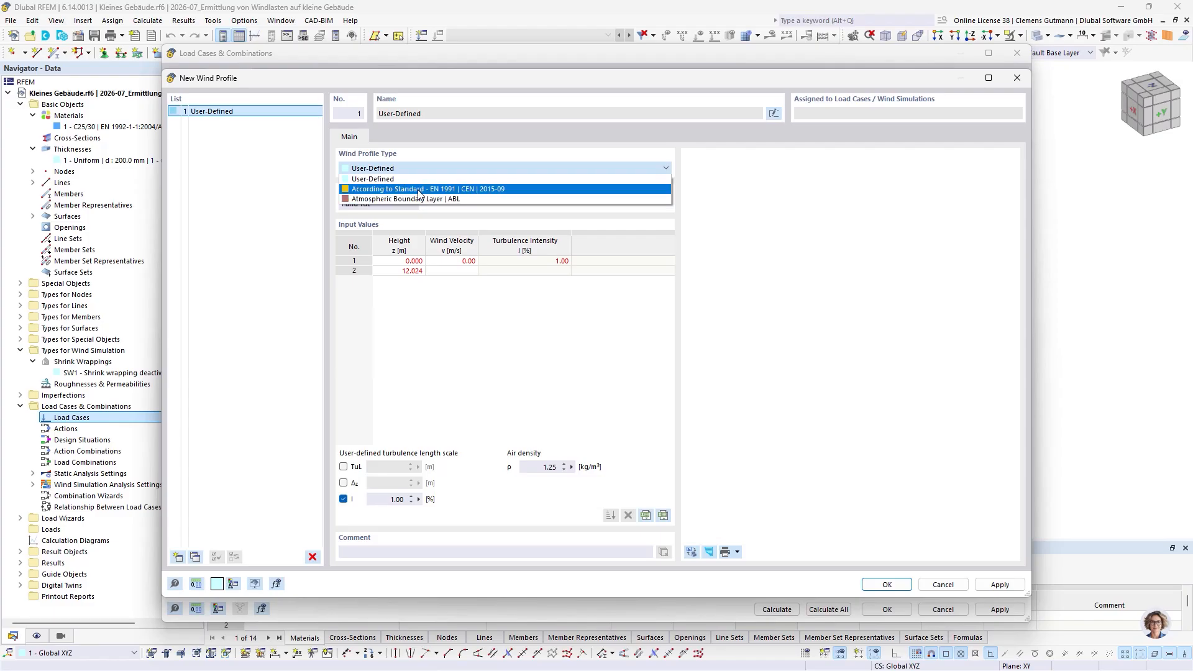
left_click(394, 179)
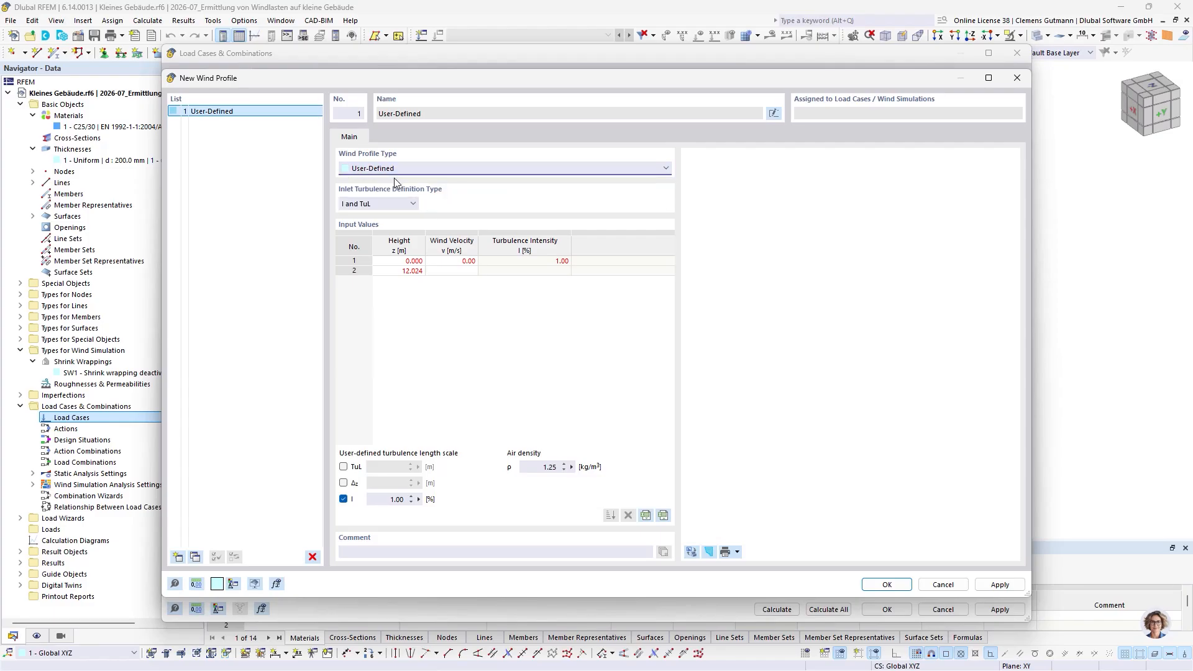
- Look up the mean wind speed and turbulence profiles in Figure 1 of the wind tunnel database's usage document
key("alt+Tab")
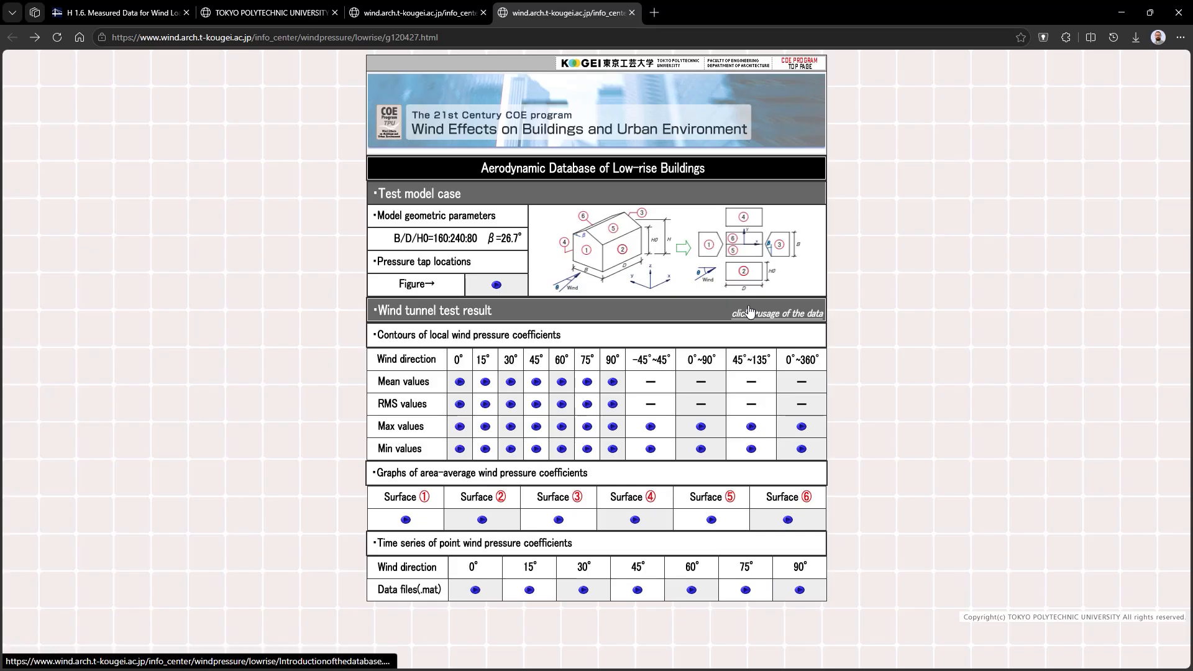
left_click(750, 312)
scroll(603, 349, "up", 10)
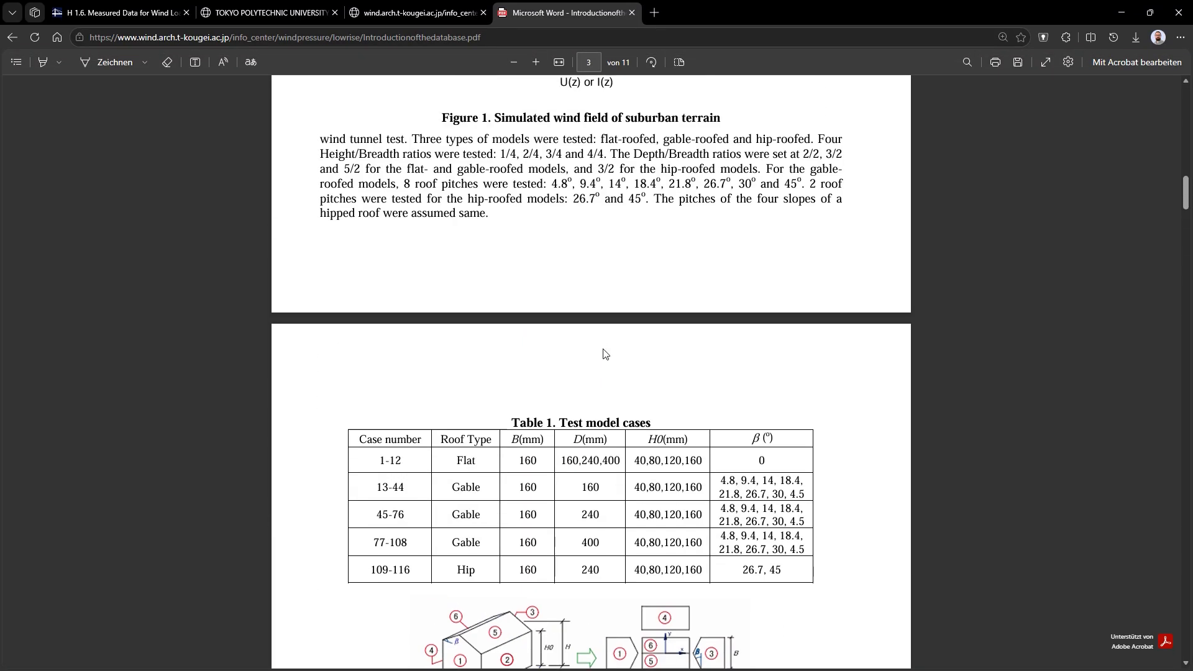
scroll(603, 358, "down", 5)
scroll(600, 363, "up", 3, "ctrl")
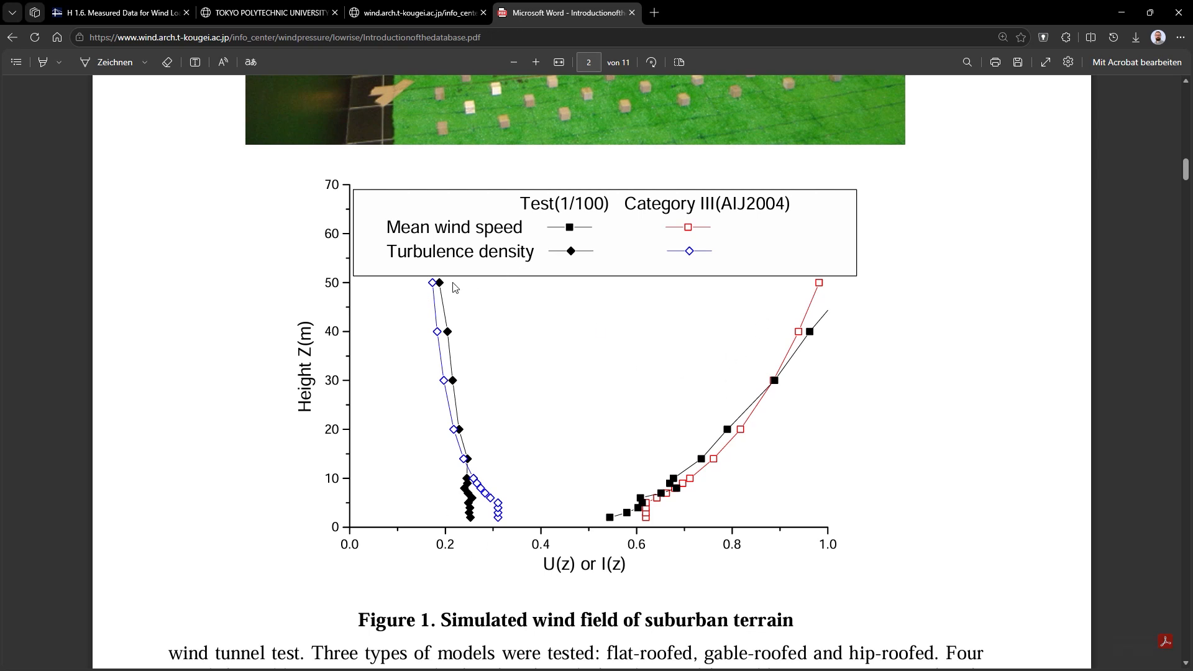
key("alt+Tab")
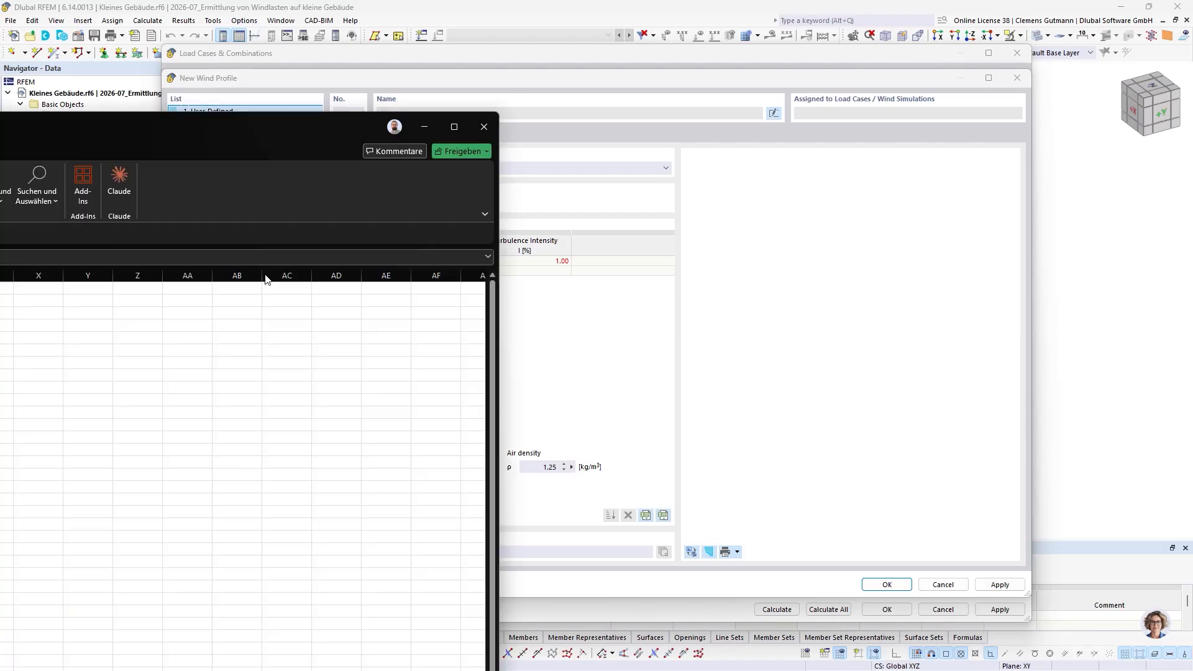
- Switch to the wind profile workbook in Excel and copy its height, wind speed and turbulence values for heights 2 to 40 m
left_click_drag(0, 144, 516, 149)
left_click_drag(1086, 144, 992, 174)
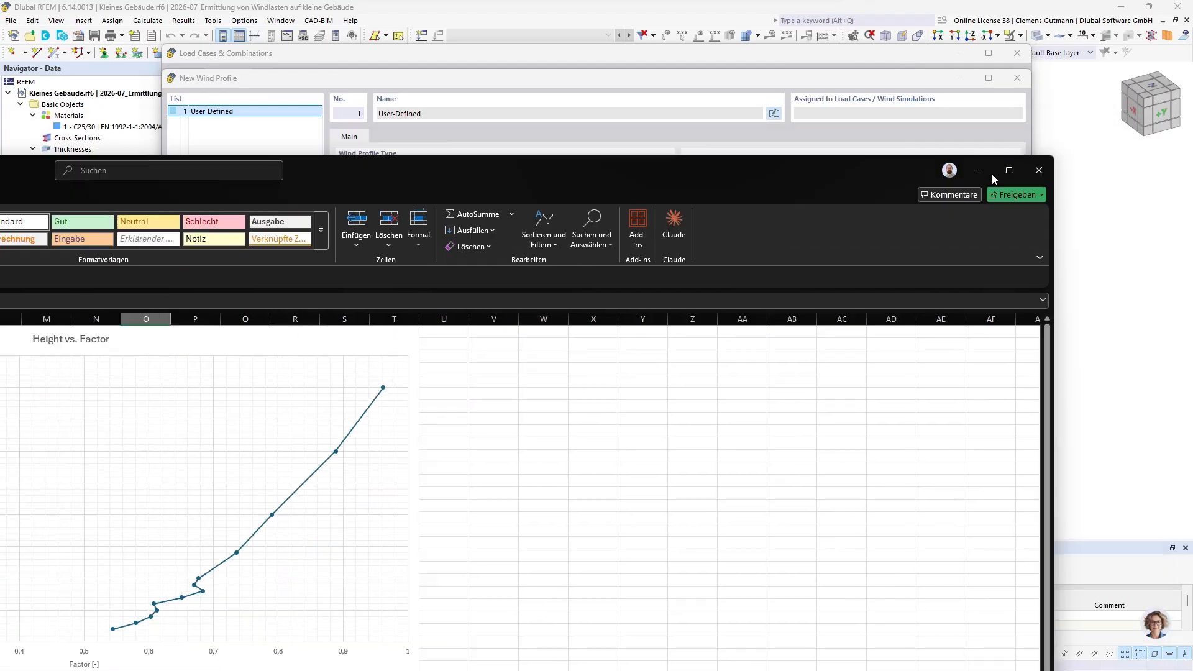
left_click(1008, 171)
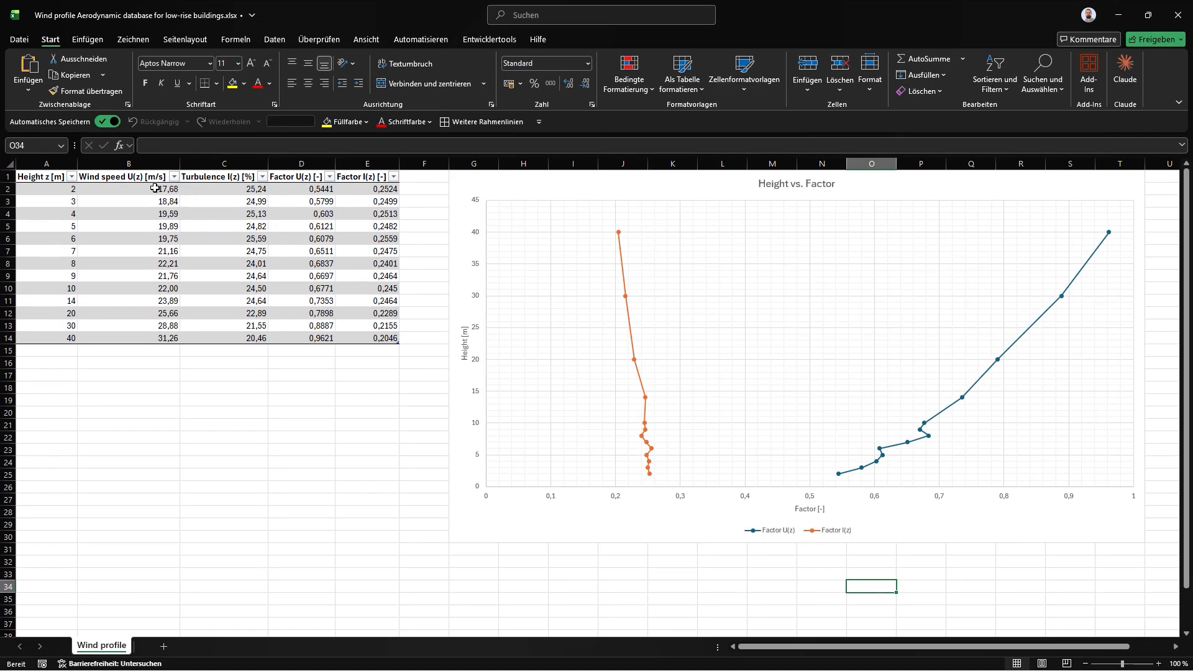
left_click(169, 276)
left_click(210, 273)
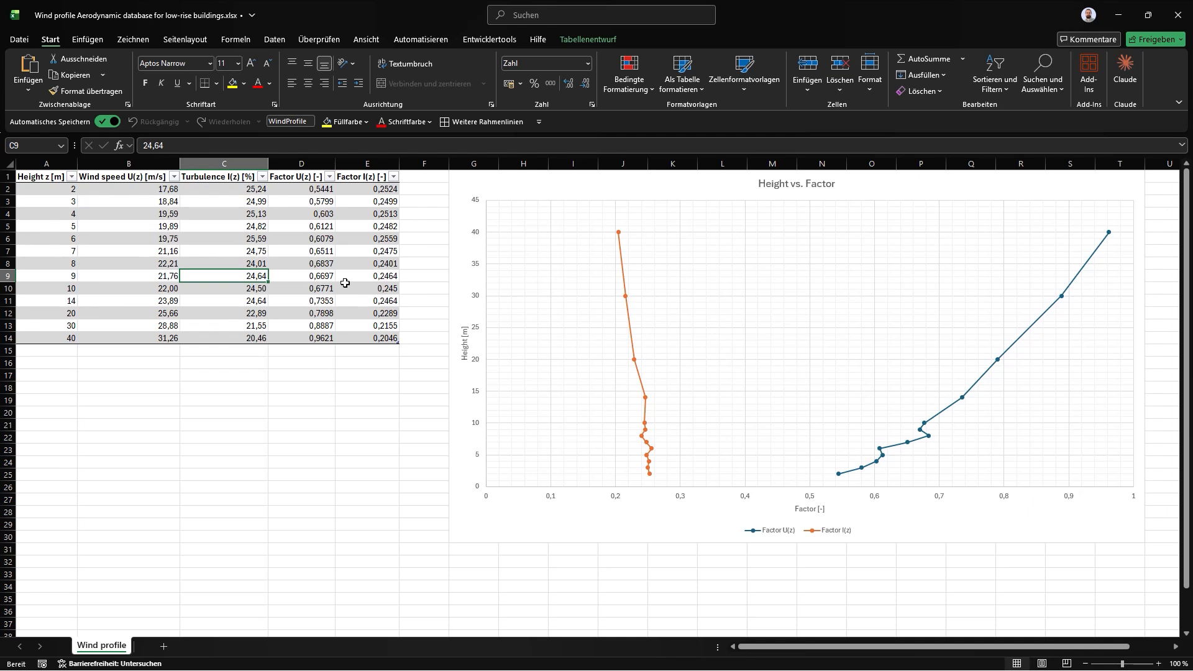
left_click(63, 188)
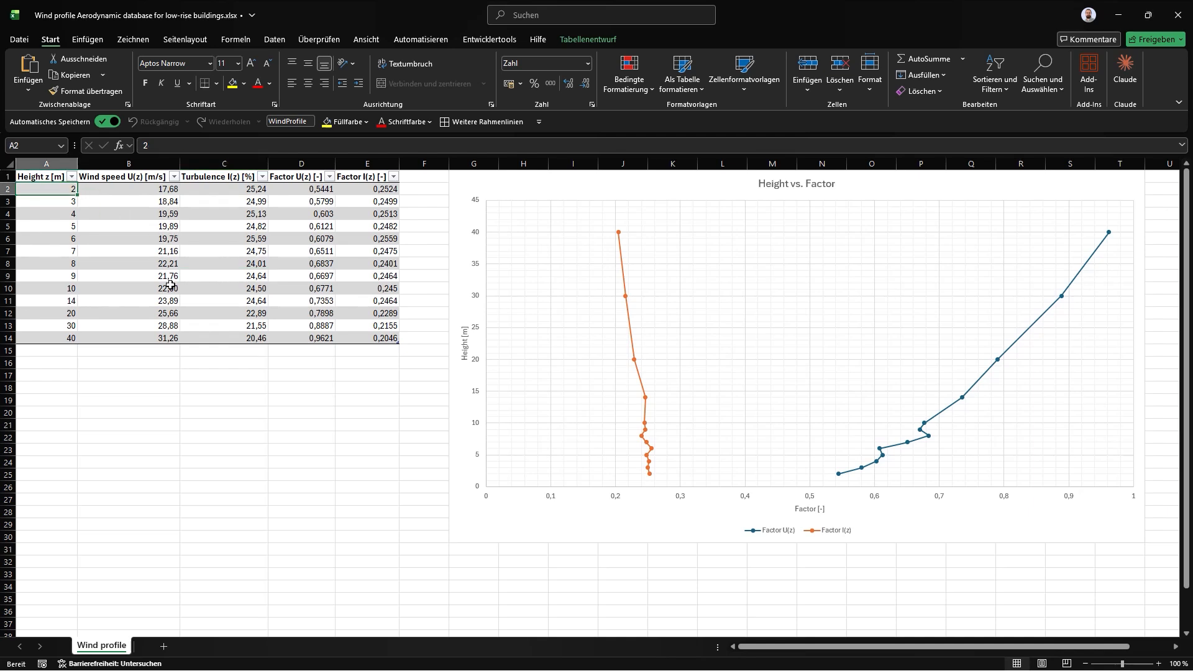
left_click(207, 335, "shift")
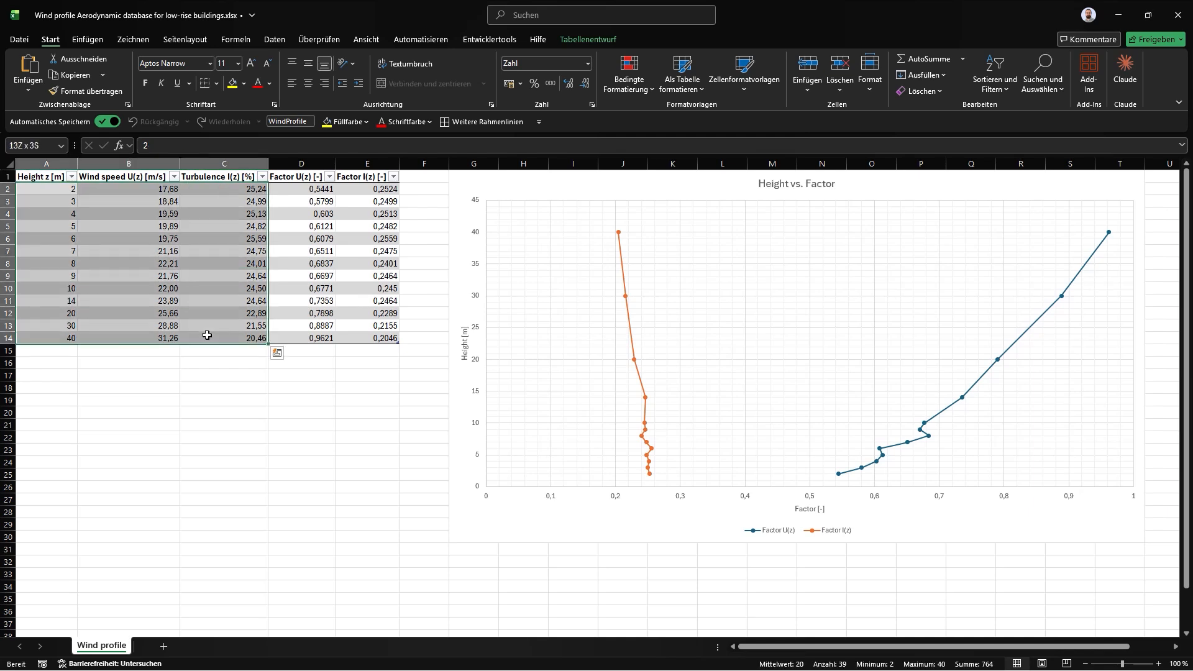
key("ctrl+c")
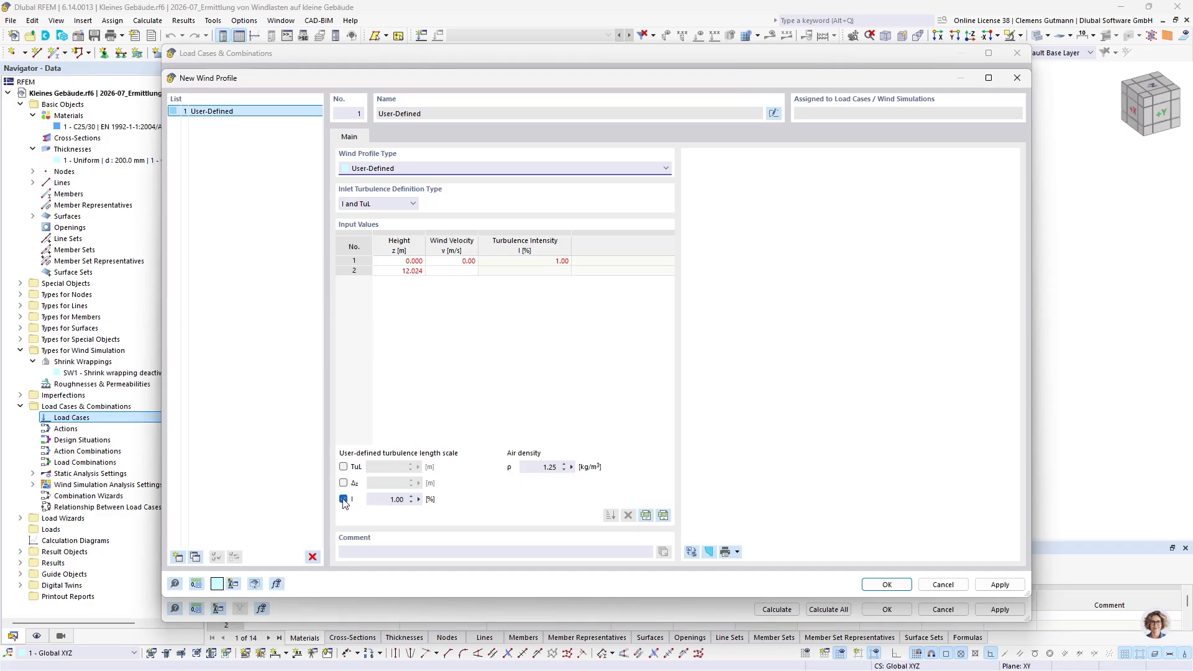
- In RFEM, disable the constant turbulence intensity, paste the copied values into the wind profile table, check the turbulence diagram and confirm the profile
left_click(344, 499)
left_click(398, 261)
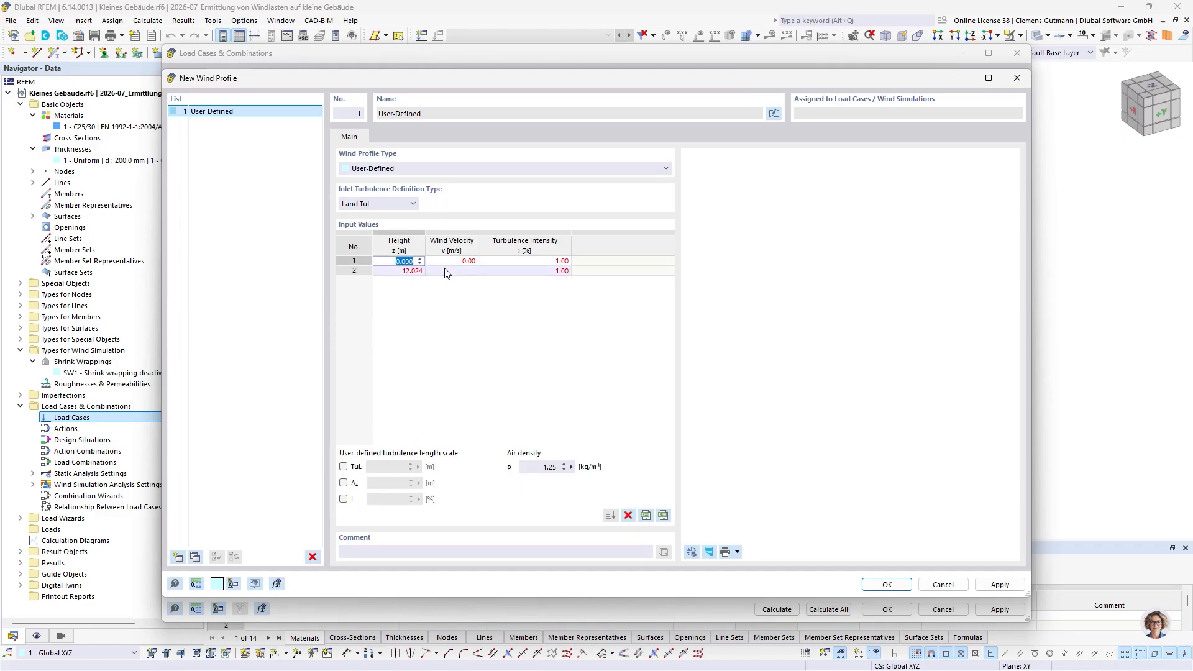
key("ctrl+v")
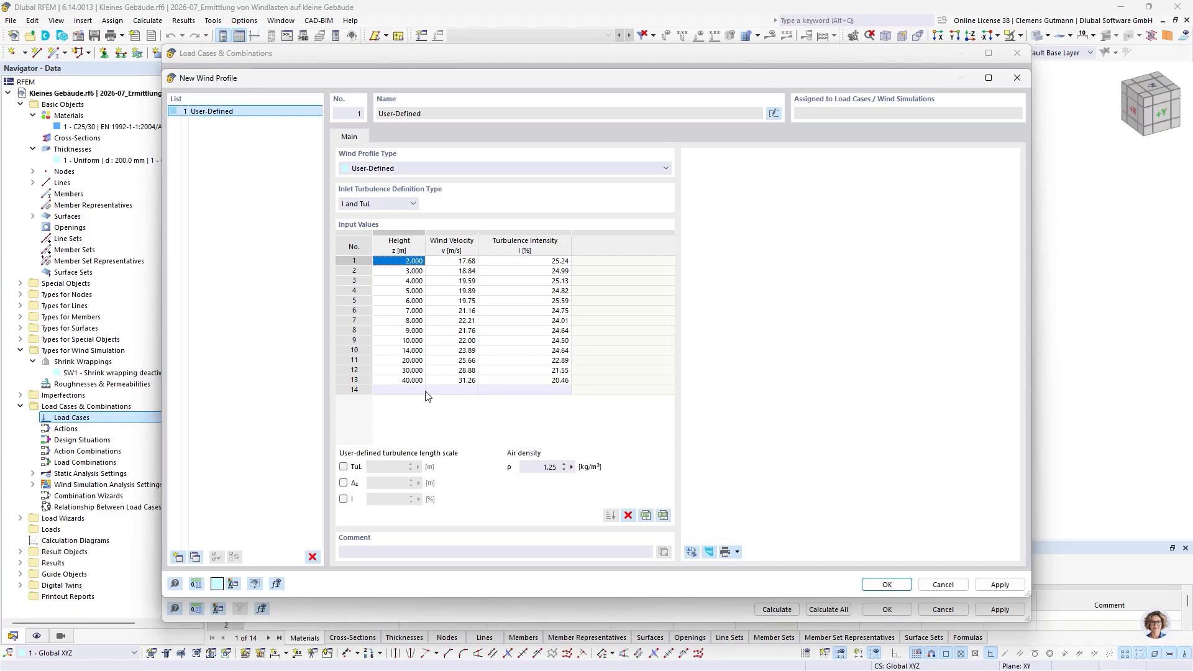
key("Tab")
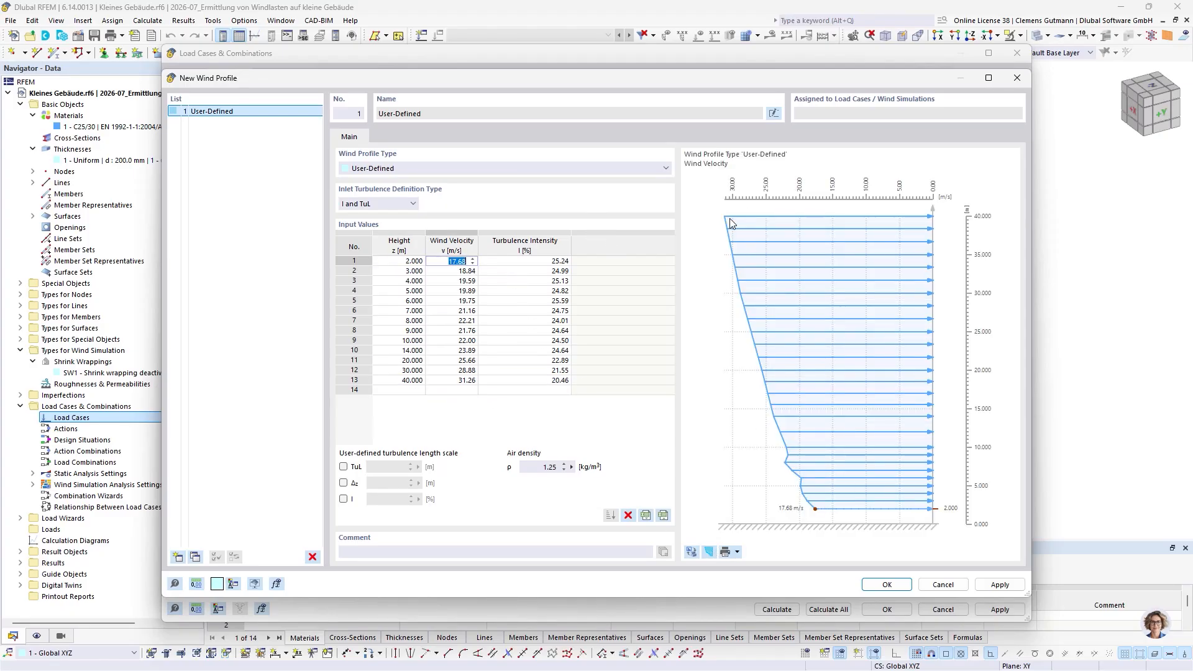
left_click(707, 552)
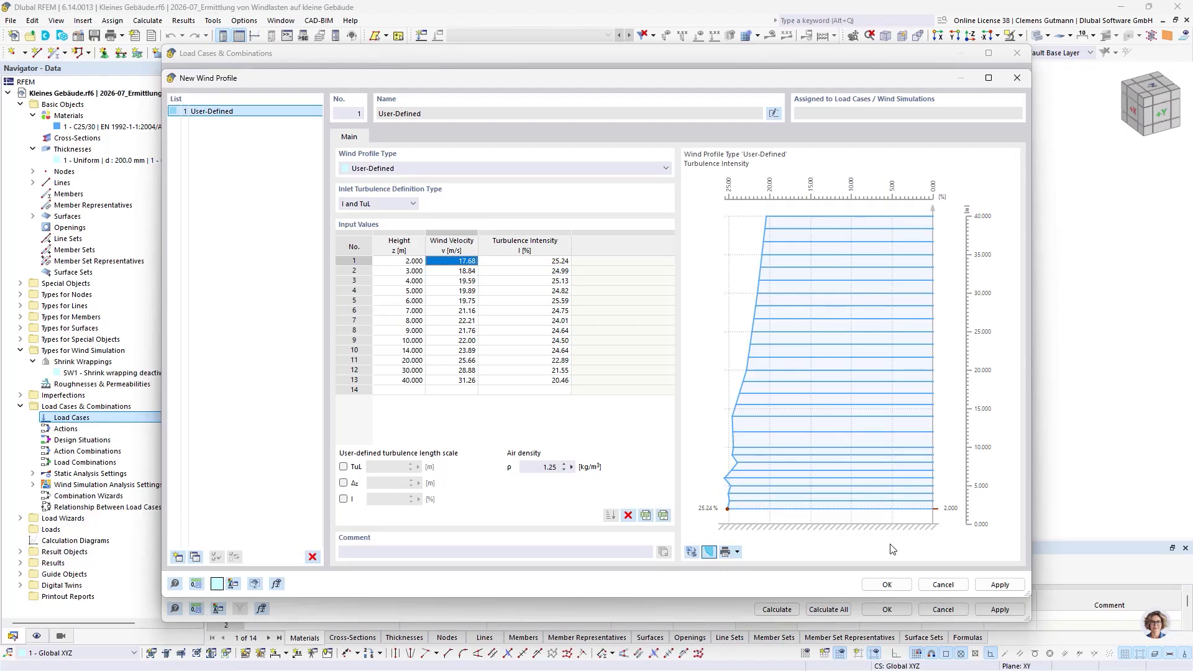
left_click(894, 585)
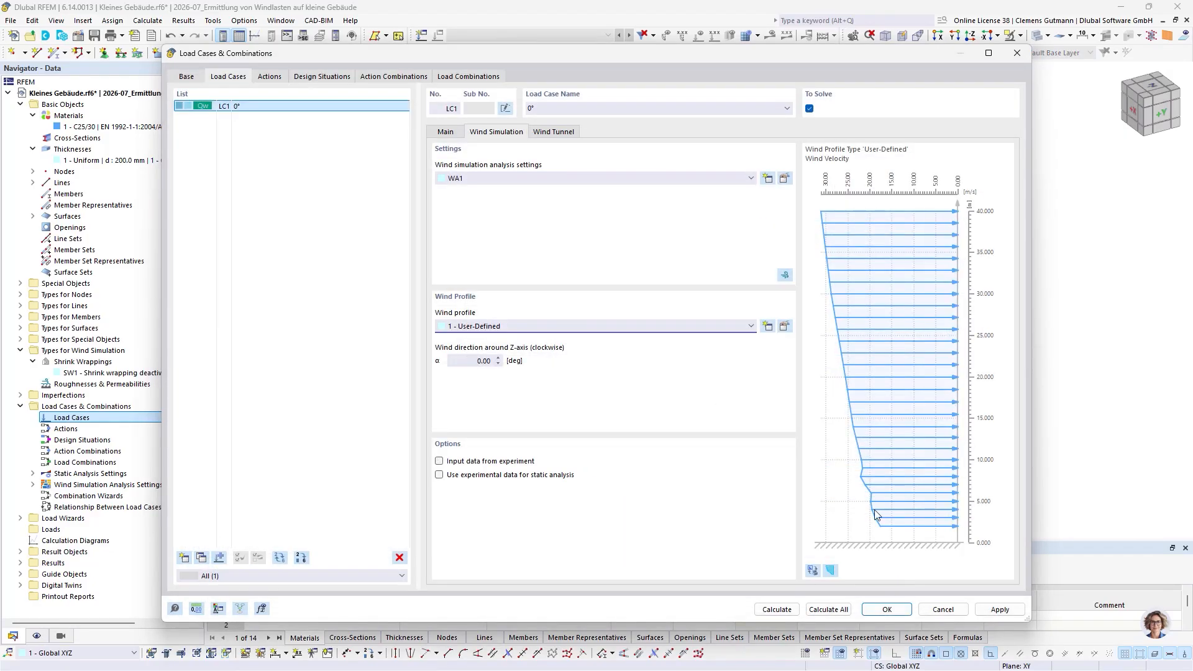
- Choose Steady Flow as the simulation type in wind simulation analysis settings WA1 and review the mesh density and boundary layers
left_click(475, 361)
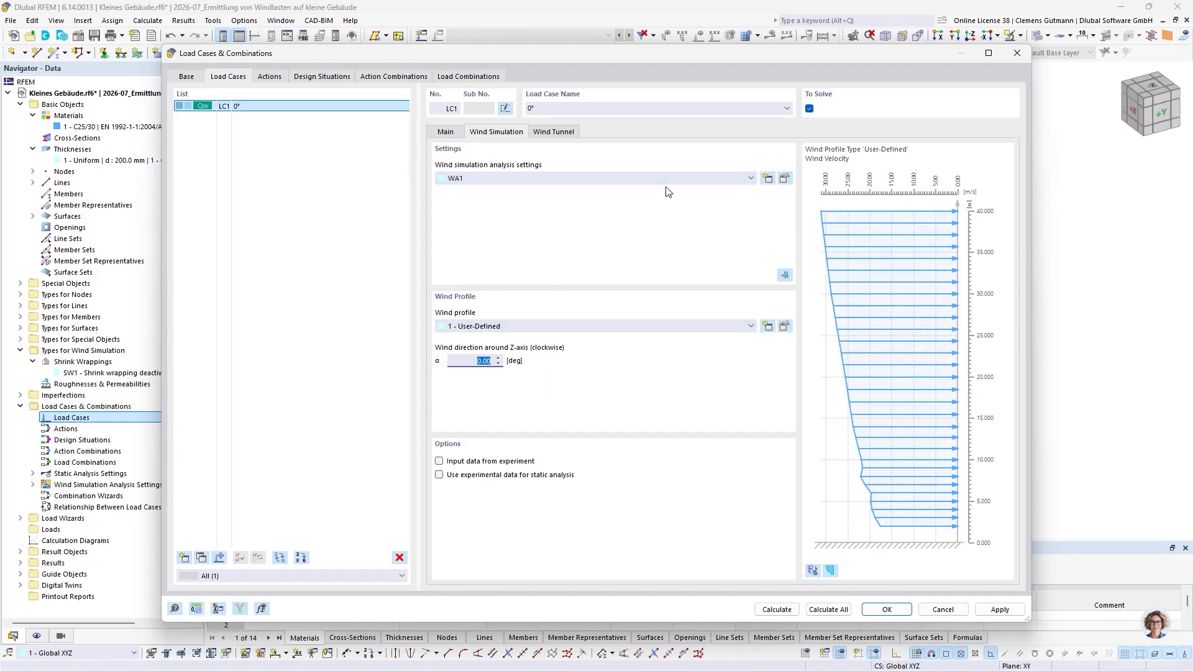
left_click(785, 178)
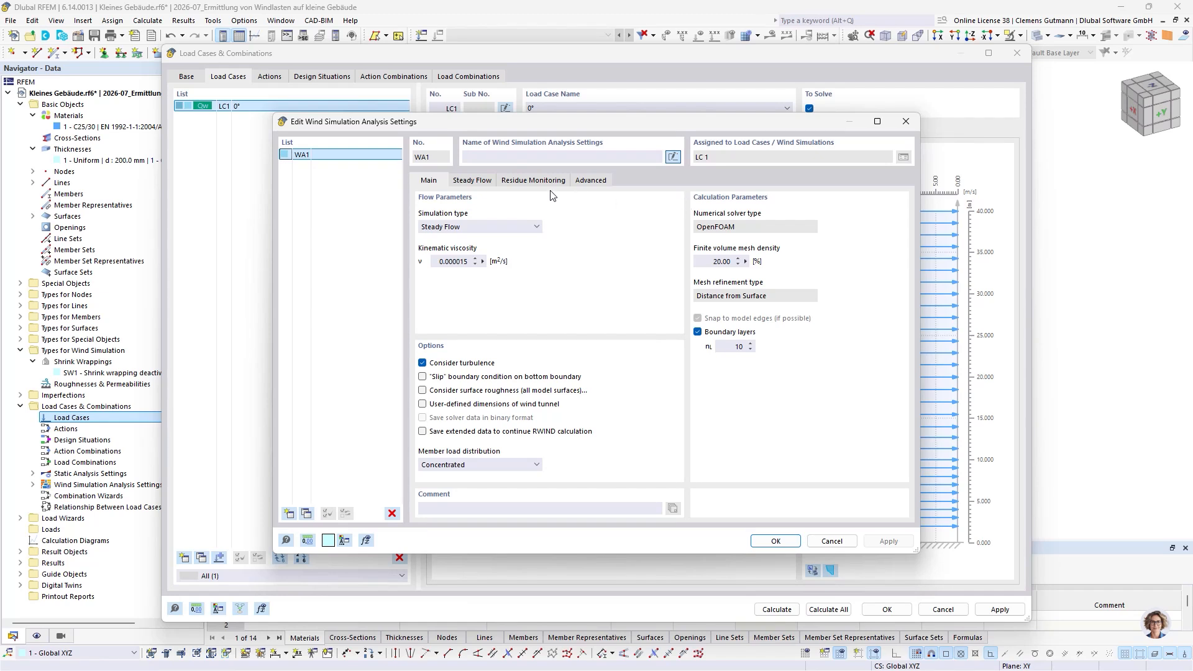
left_click(488, 228)
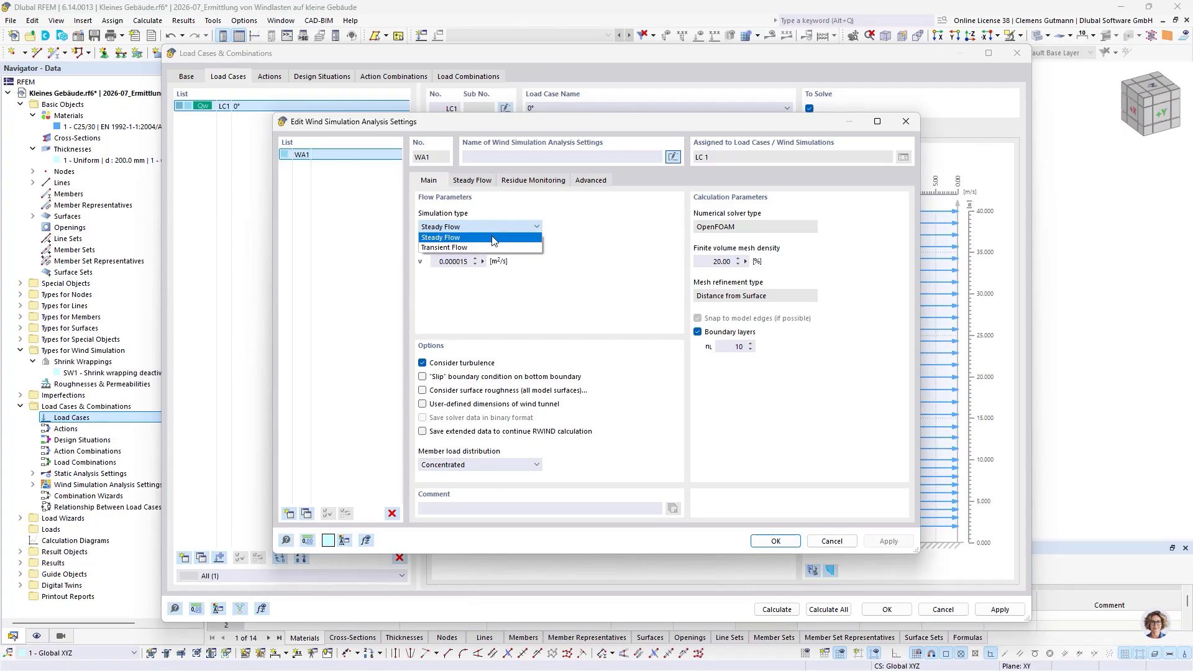
left_click(495, 238)
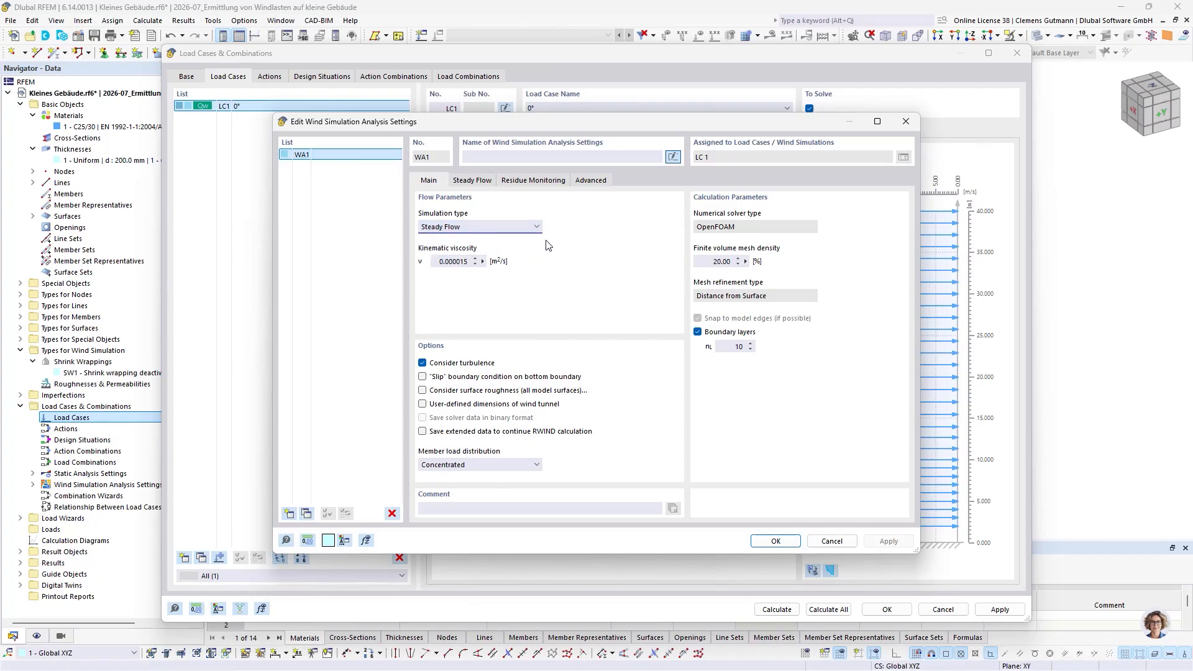
double_click(718, 261)
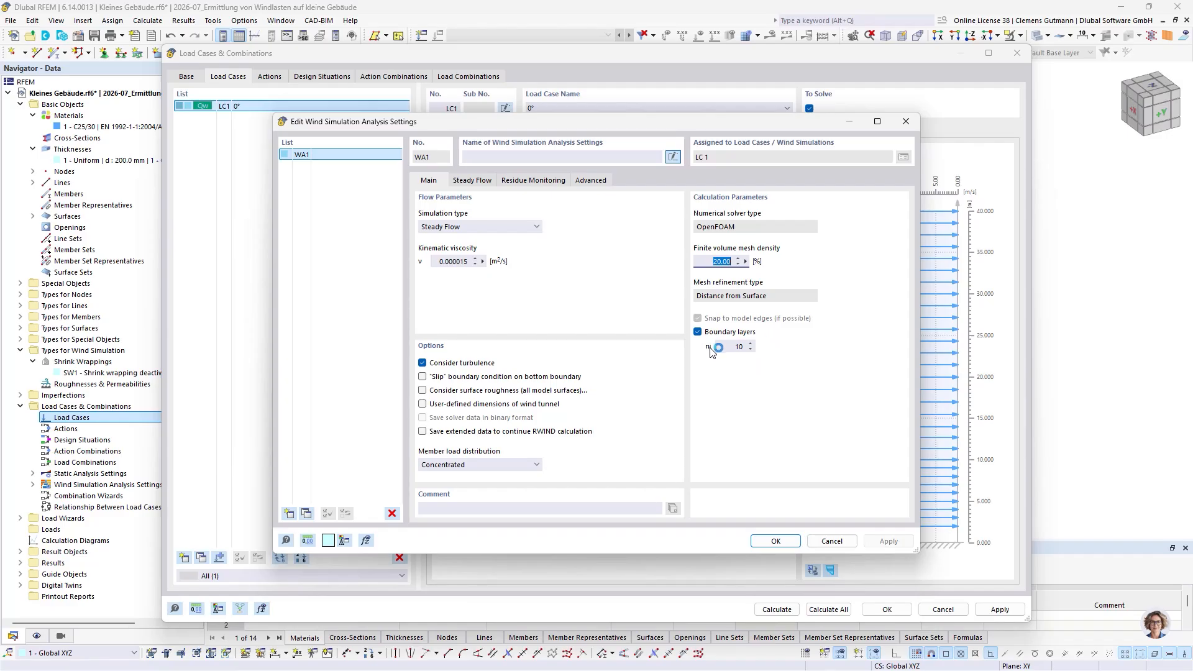
double_click(738, 346)
- Choose the RANS k-ω SST turbulence model, review the iteration limits and residual criterion, and confirm the analysis settings and load case
left_click(476, 185)
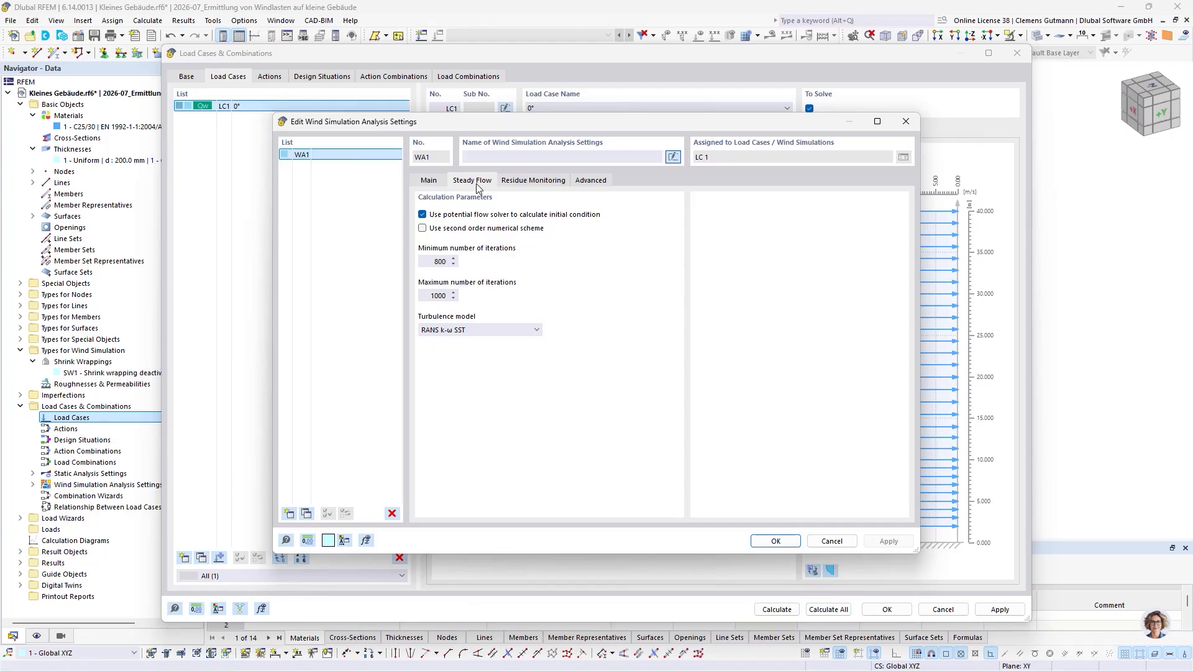
double_click(427, 264)
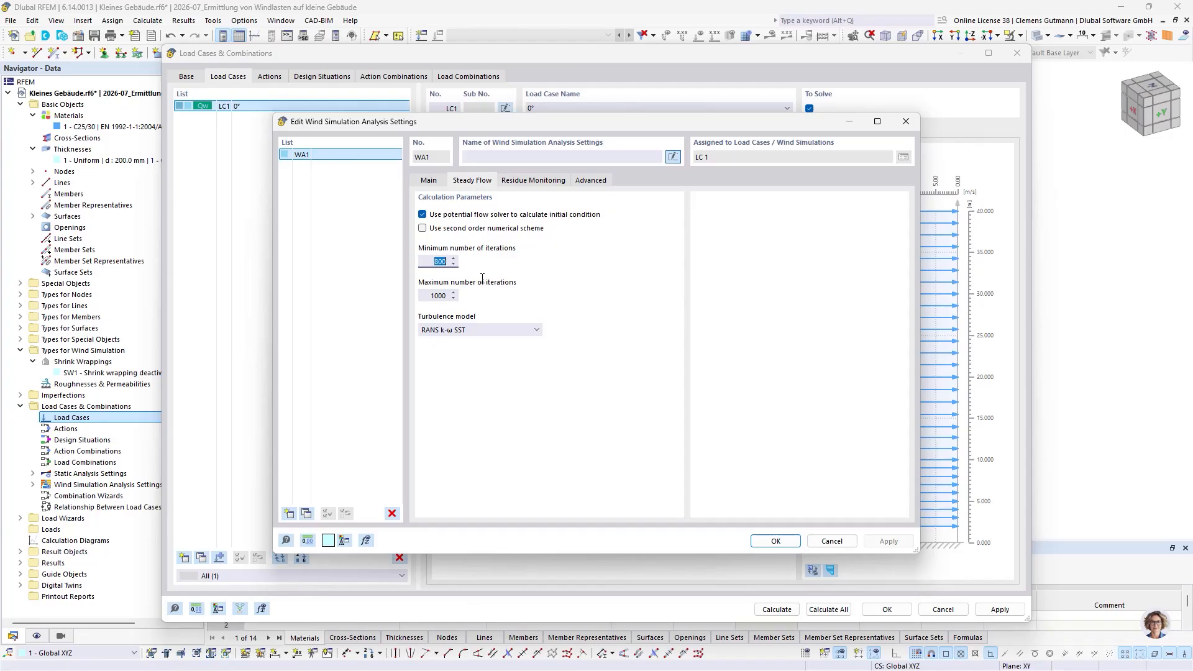
left_click(428, 297)
left_click(482, 331)
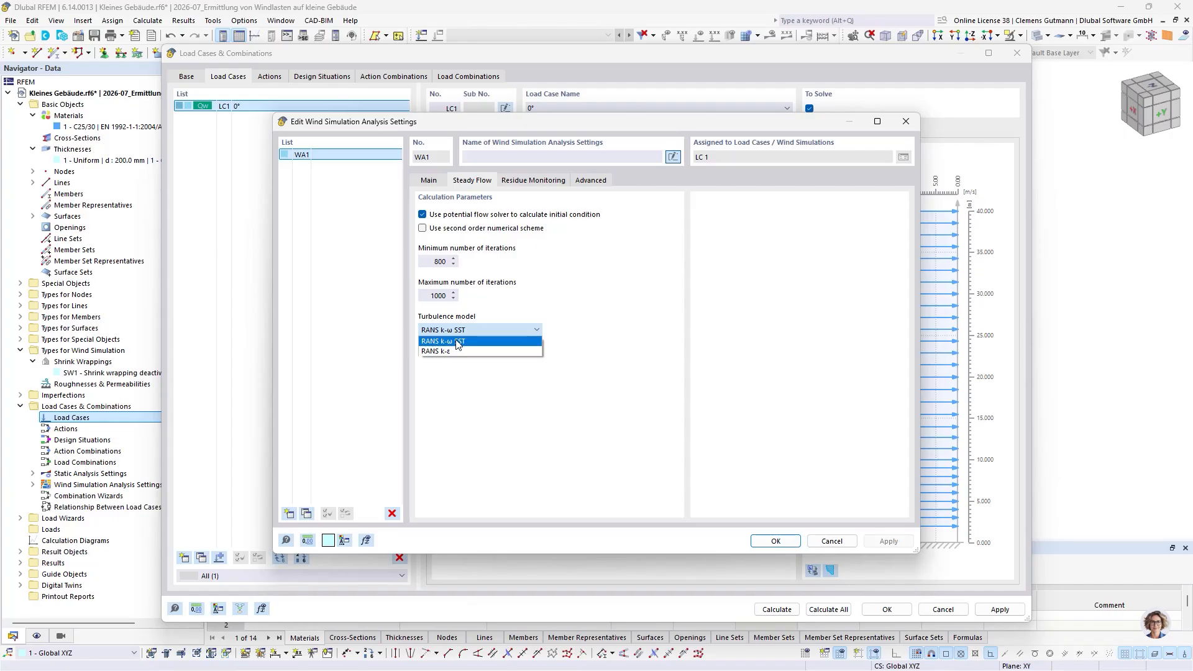
left_click(458, 344)
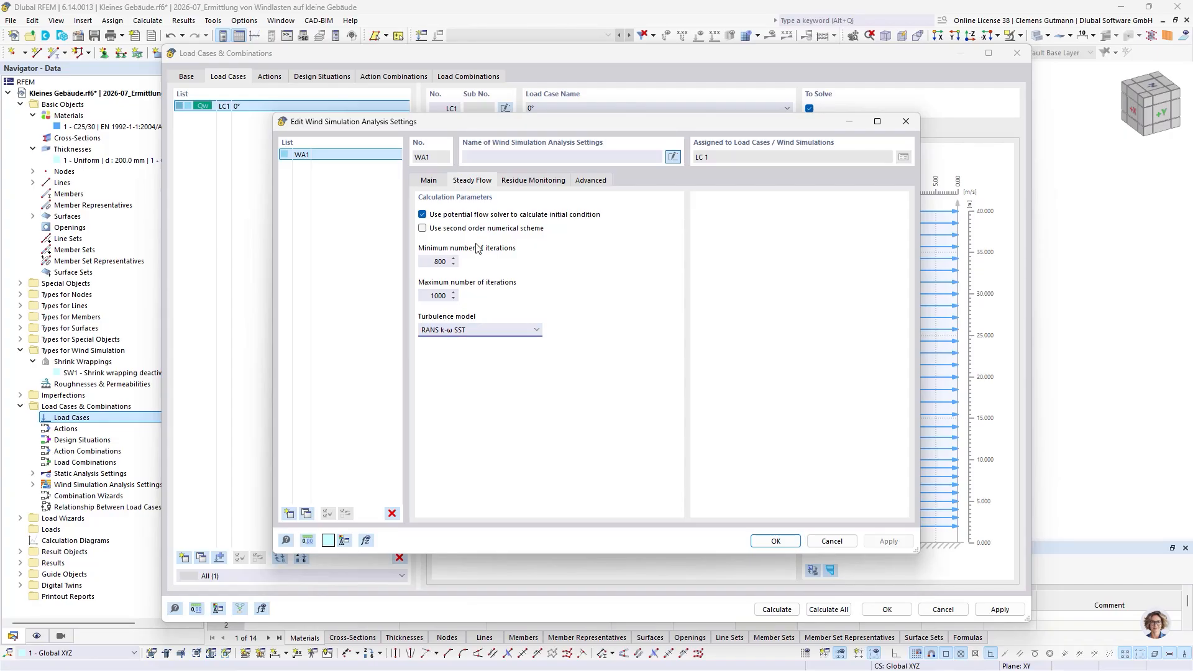
left_click(555, 182)
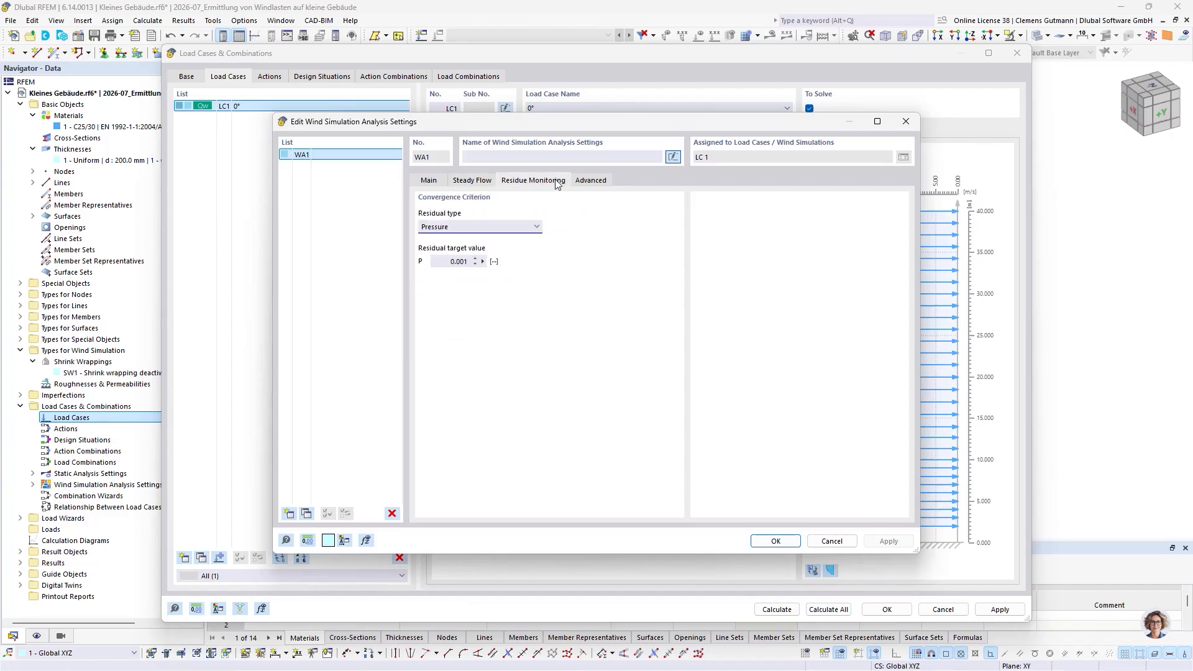
left_click(776, 540)
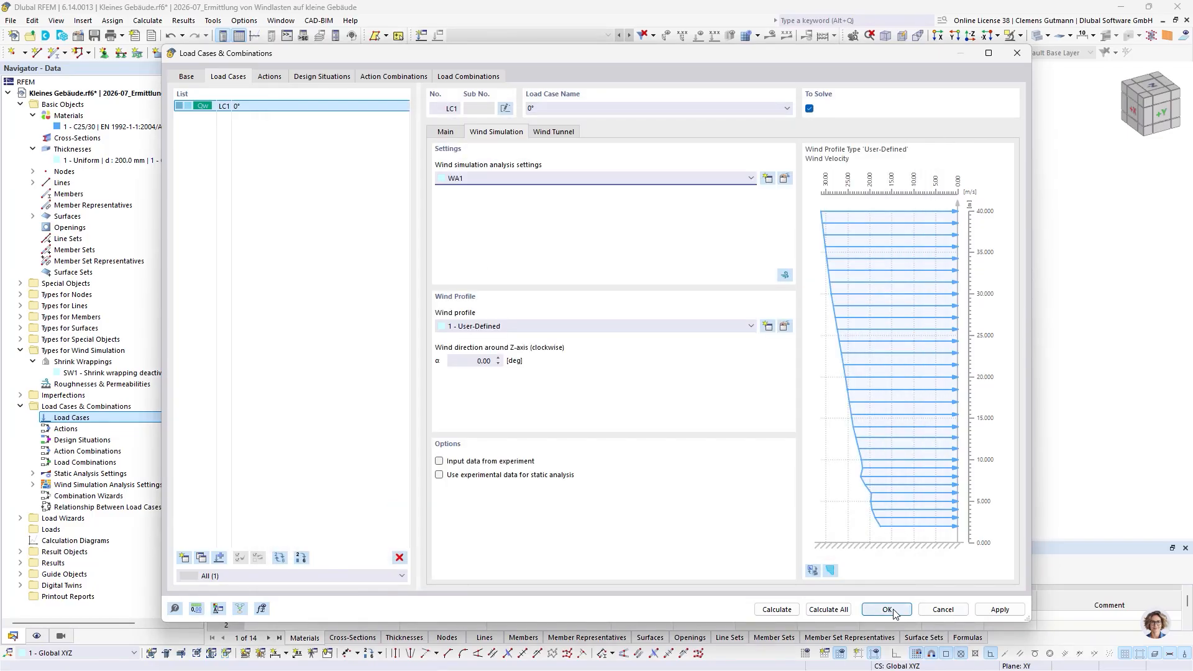
left_click(893, 610)
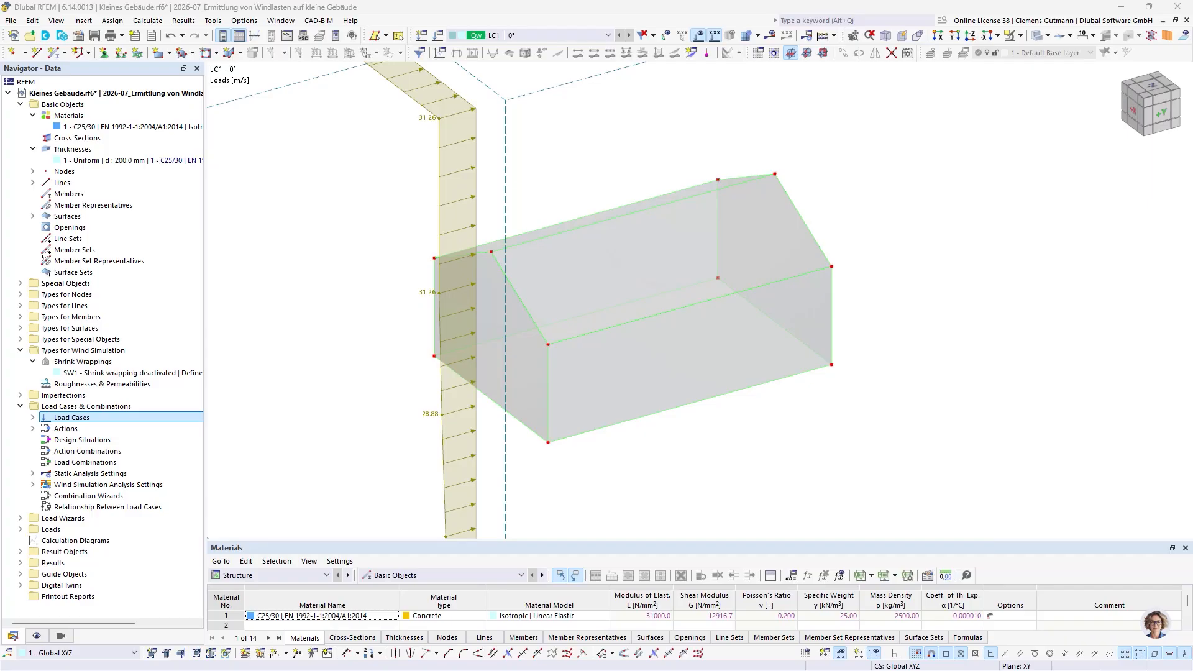
- Open the 0° load case in RWIND and bring the building in the wind tunnel into close view
left_click(156, 22)
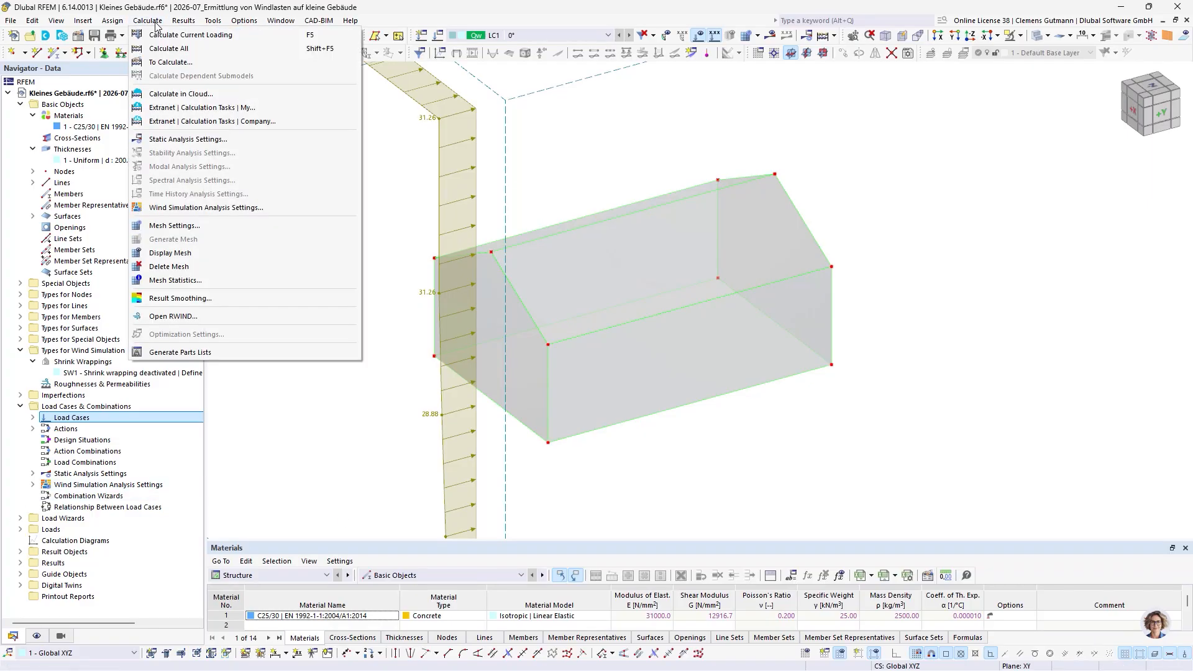
left_click(184, 315)
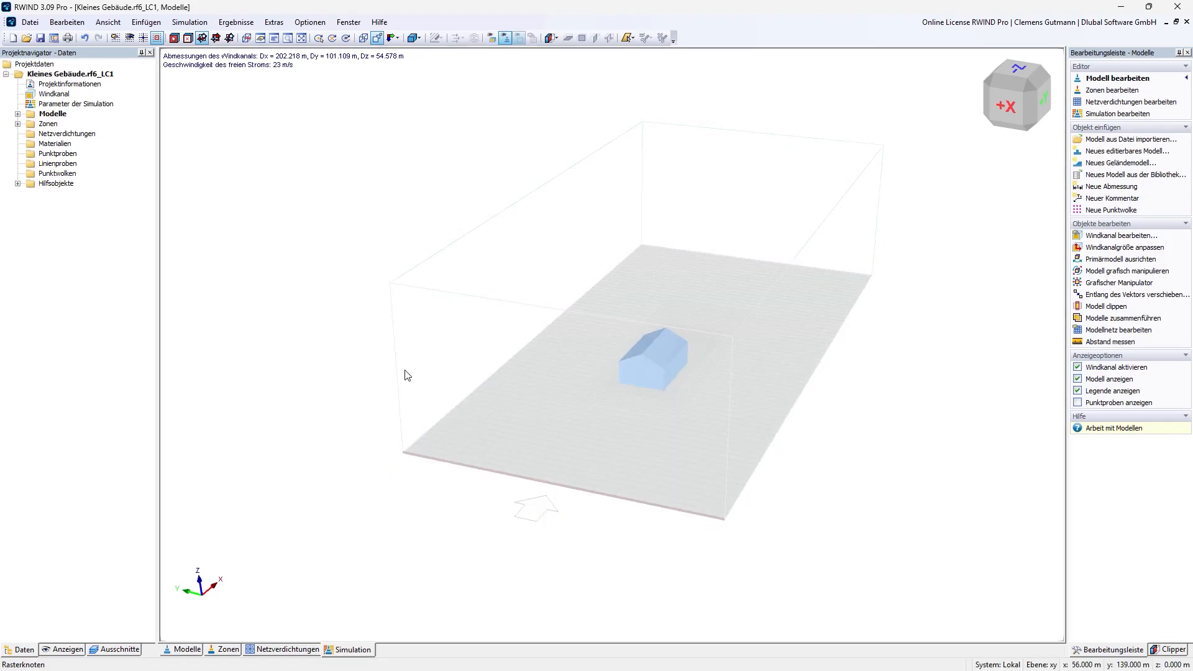
middle_click_drag(741, 402, 800, 392, "ctrl")
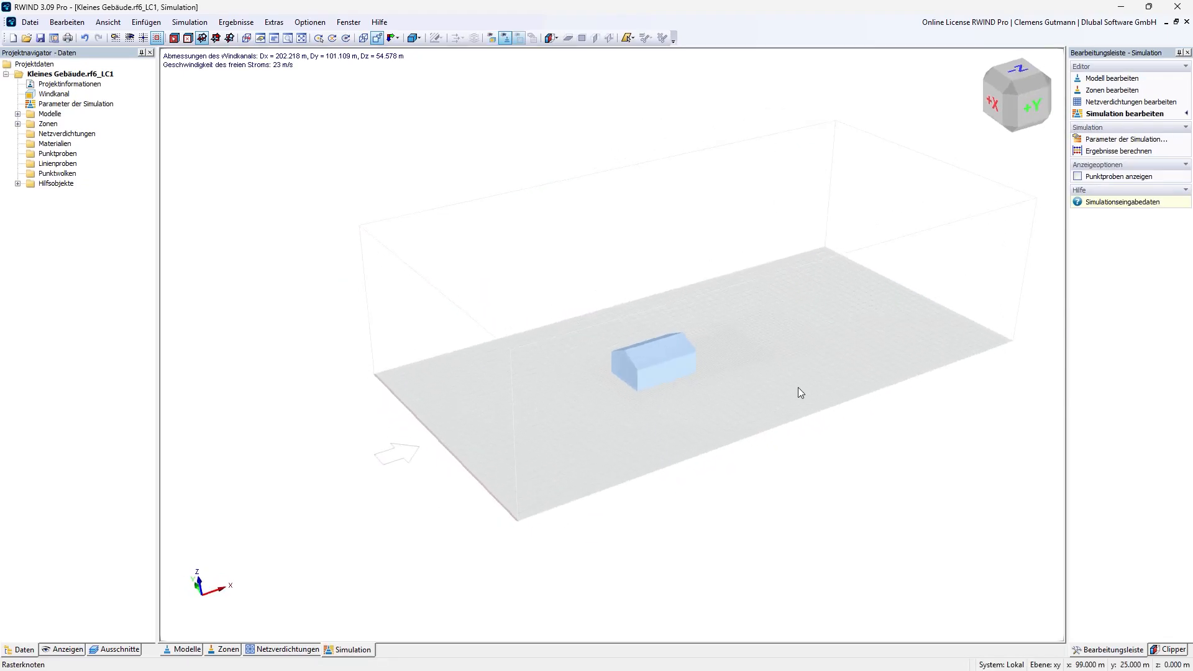
scroll(684, 546, "up", 5)
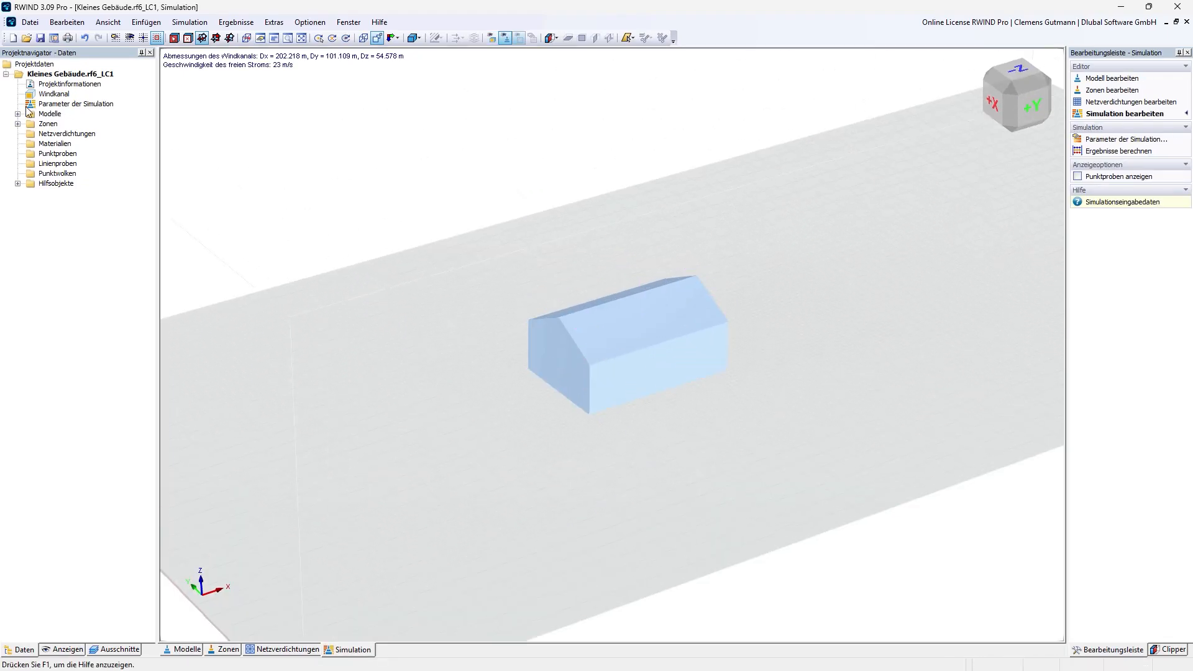
- Add four zones numbered 2 to 5, each with no name, no material and no mesh refinement
left_click(18, 124)
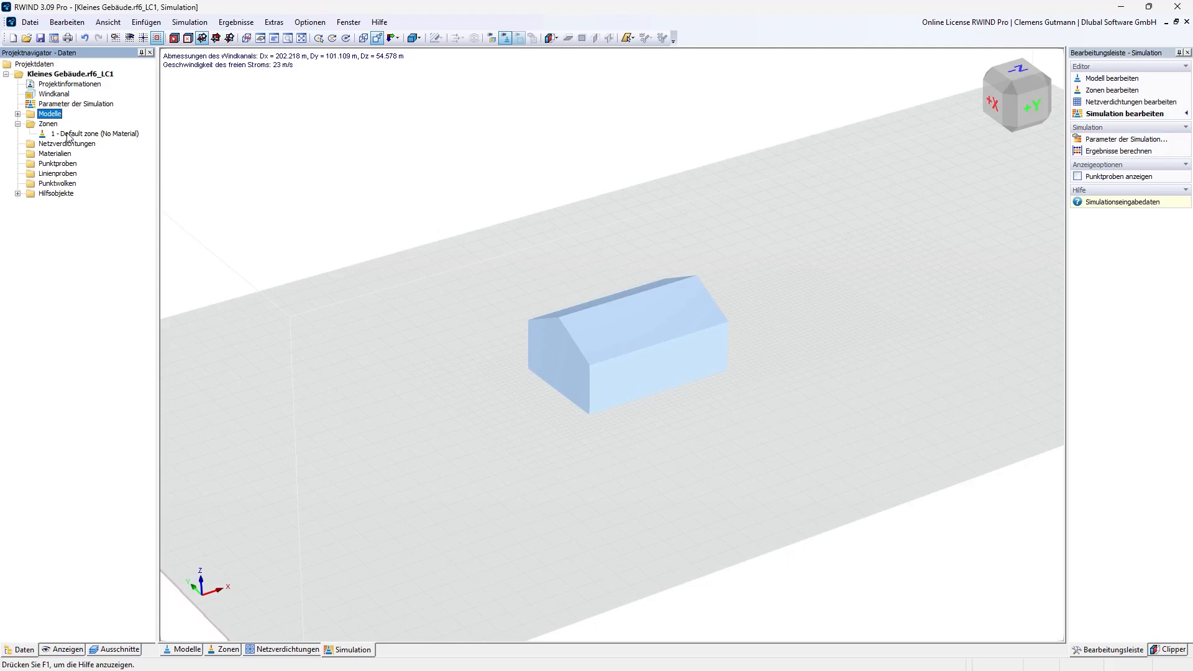
scroll(596, 359, "up", 4)
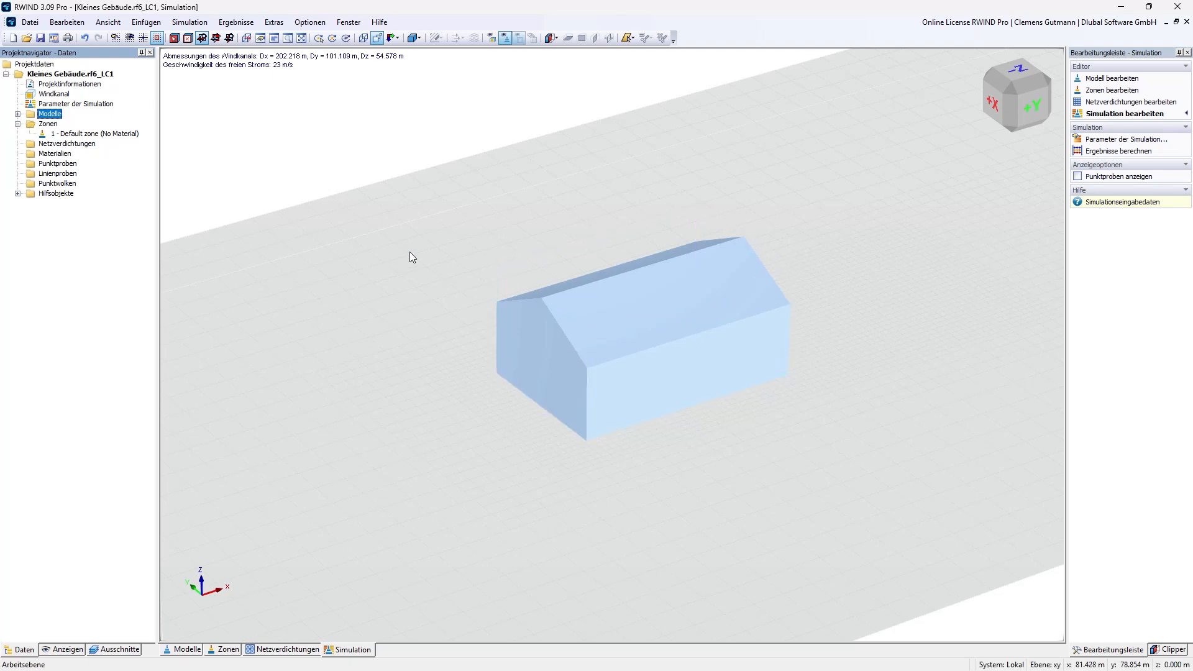
right_click(82, 135)
left_click(99, 142)
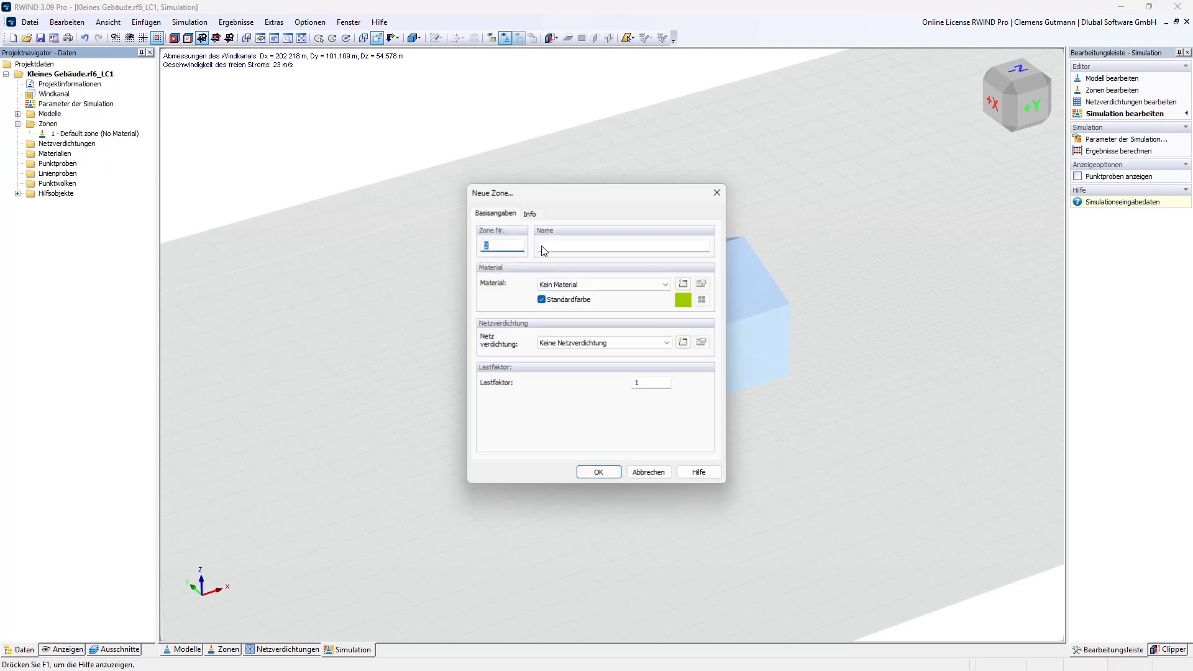
left_click(599, 472)
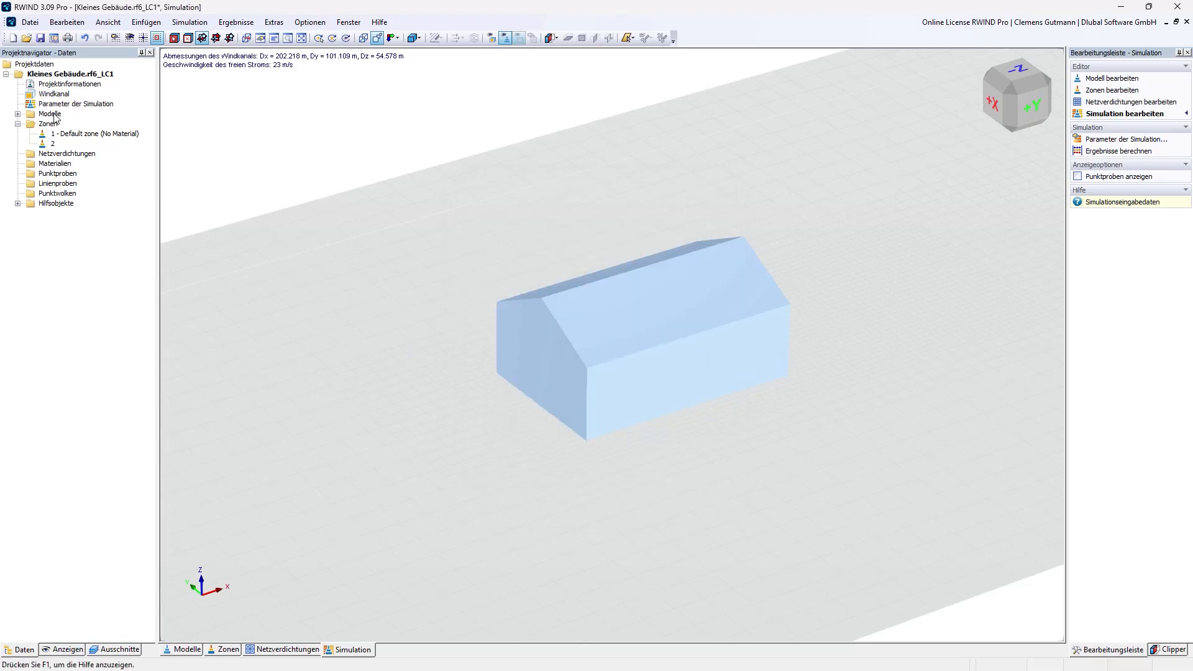
right_click(55, 123)
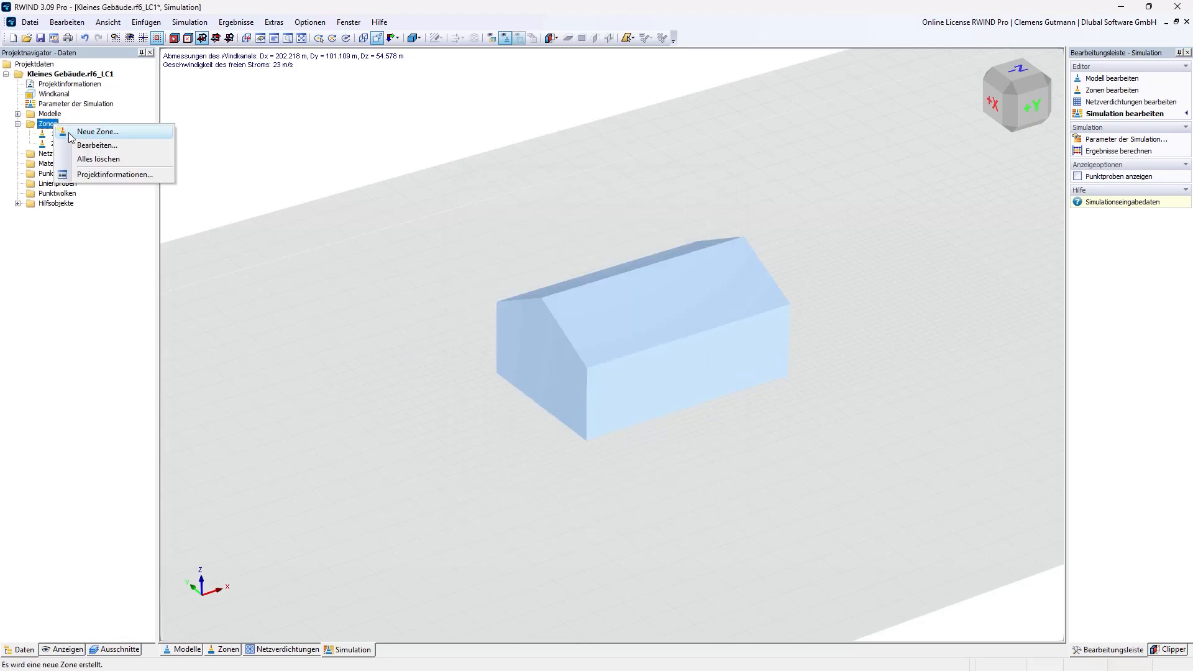
left_click(69, 131)
key("Return")
right_click(60, 124)
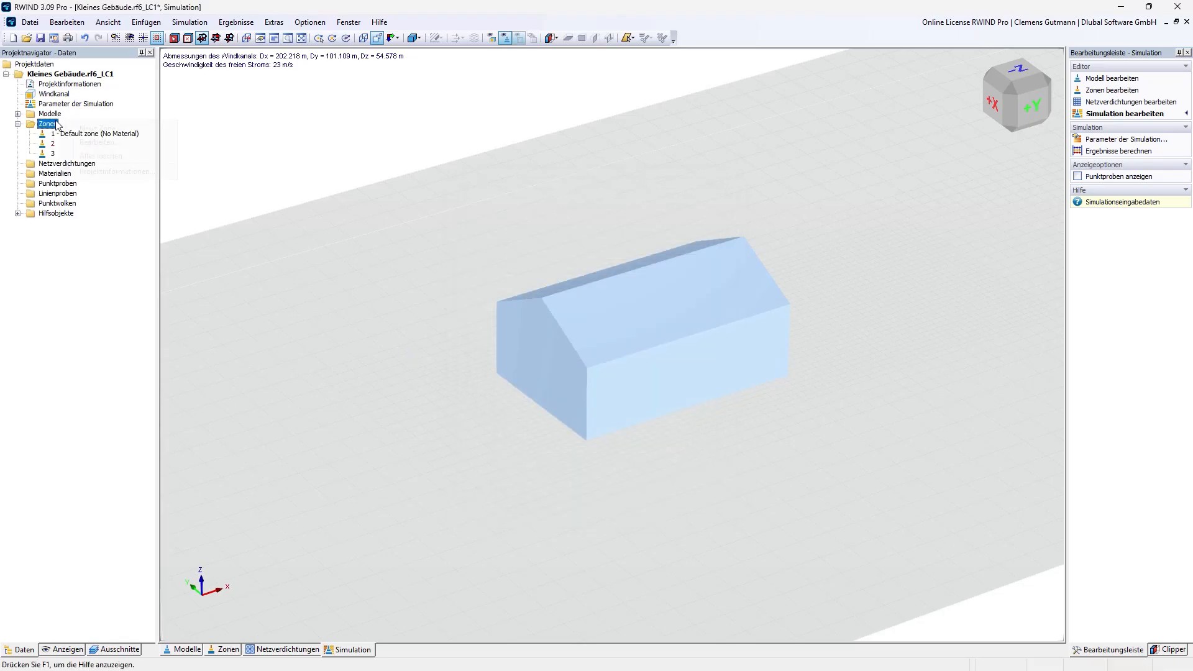
left_click(62, 128)
key("Return")
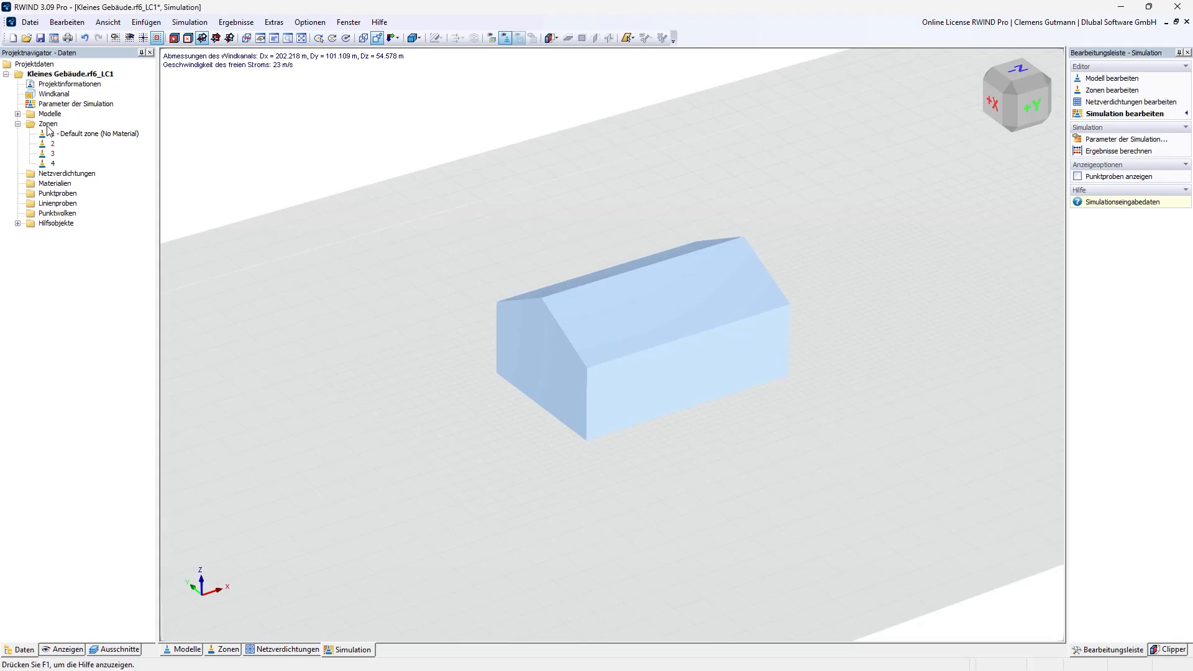
right_click(60, 125)
left_click(68, 132)
key("Return")
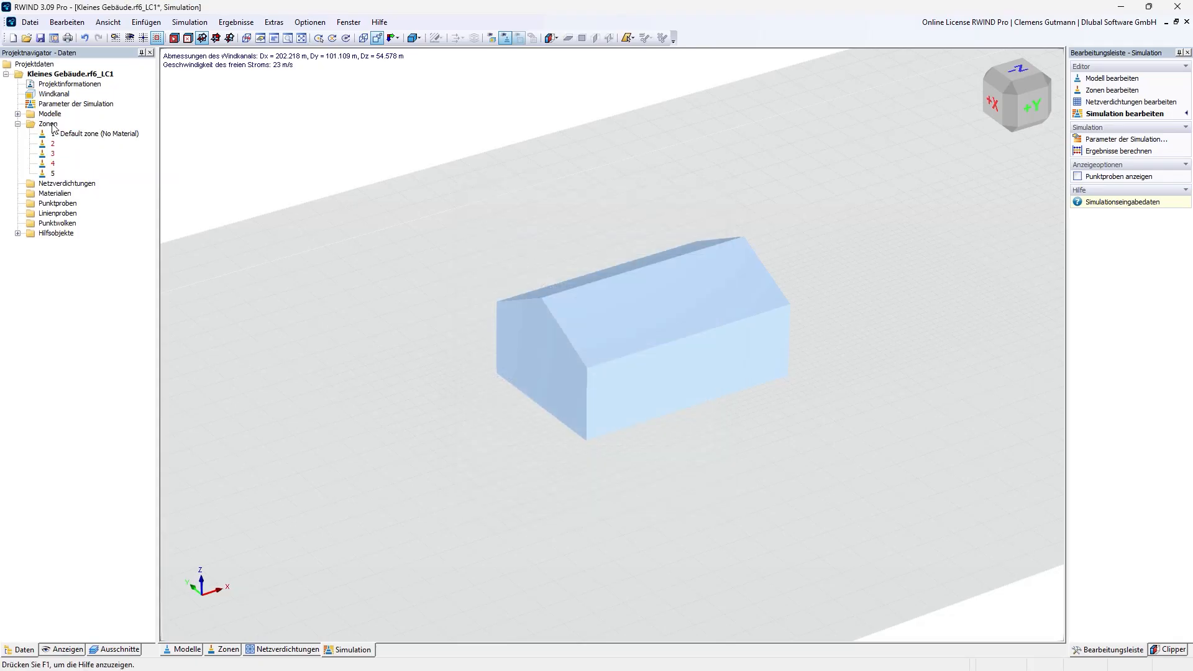
- Add two more zones numbered 6 and 7, each with no name, no material and no mesh refinement
right_click(61, 126)
left_click(66, 132)
key("Return")
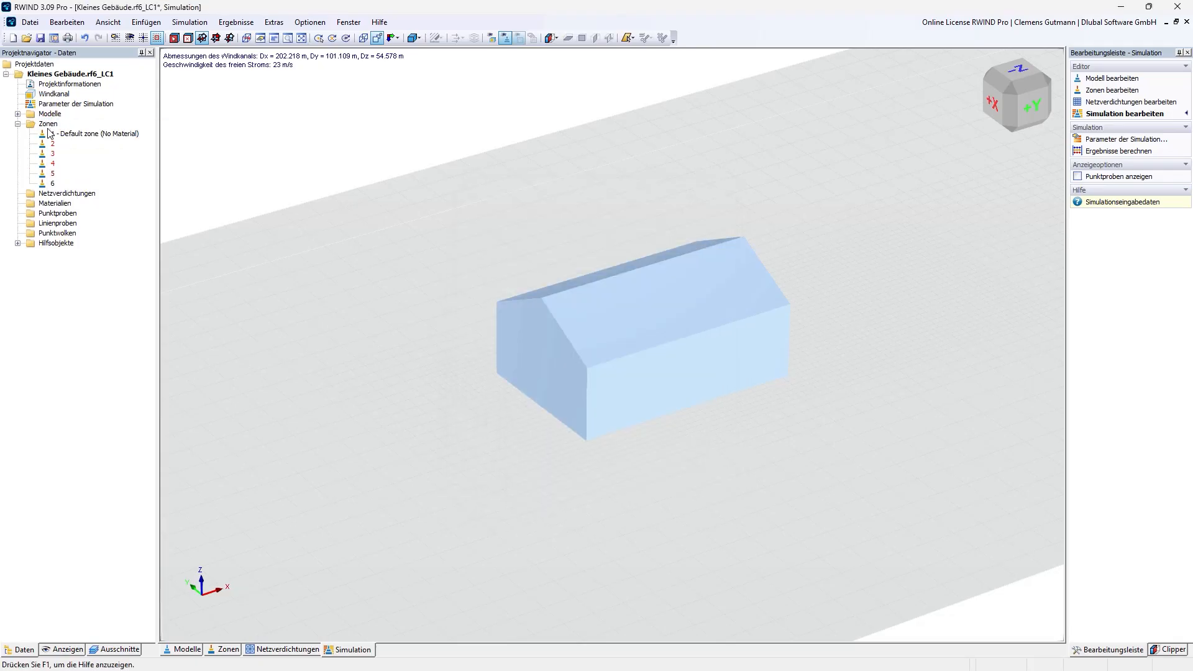
right_click(43, 125)
left_click(58, 132)
key("Return")
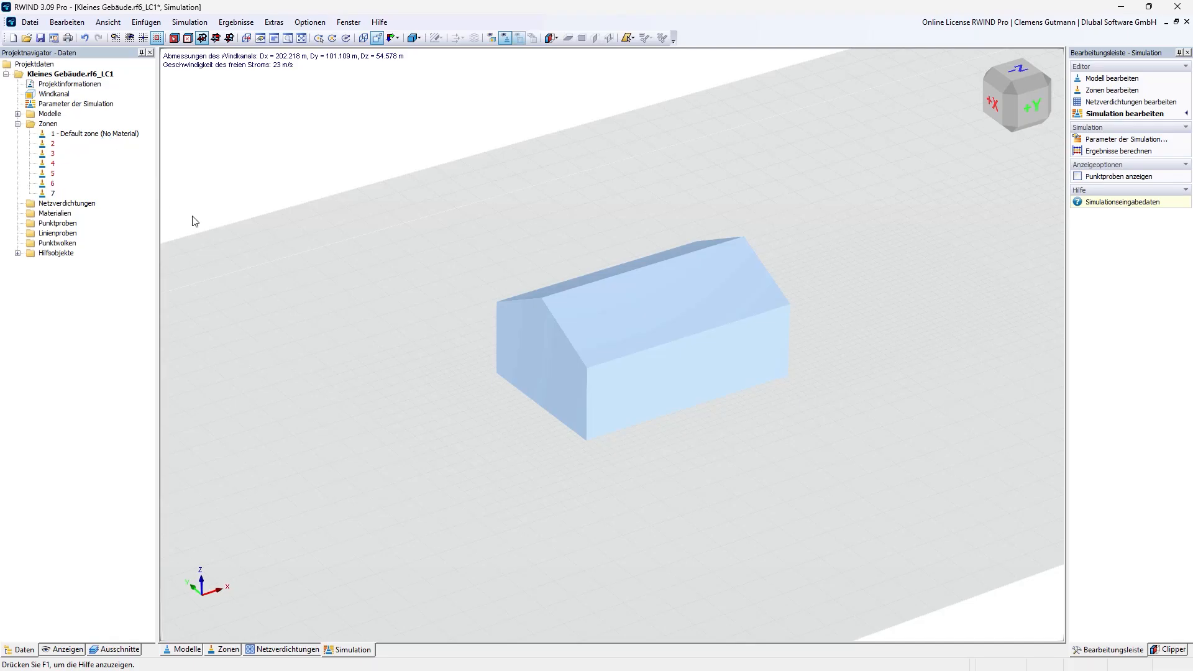
- Switch to zone editing, show the building in the +X view without perspective, and enable selection of zone triangles
middle_click_drag(598, 537, 809, 529, "ctrl")
scroll(734, 442, "up", 2)
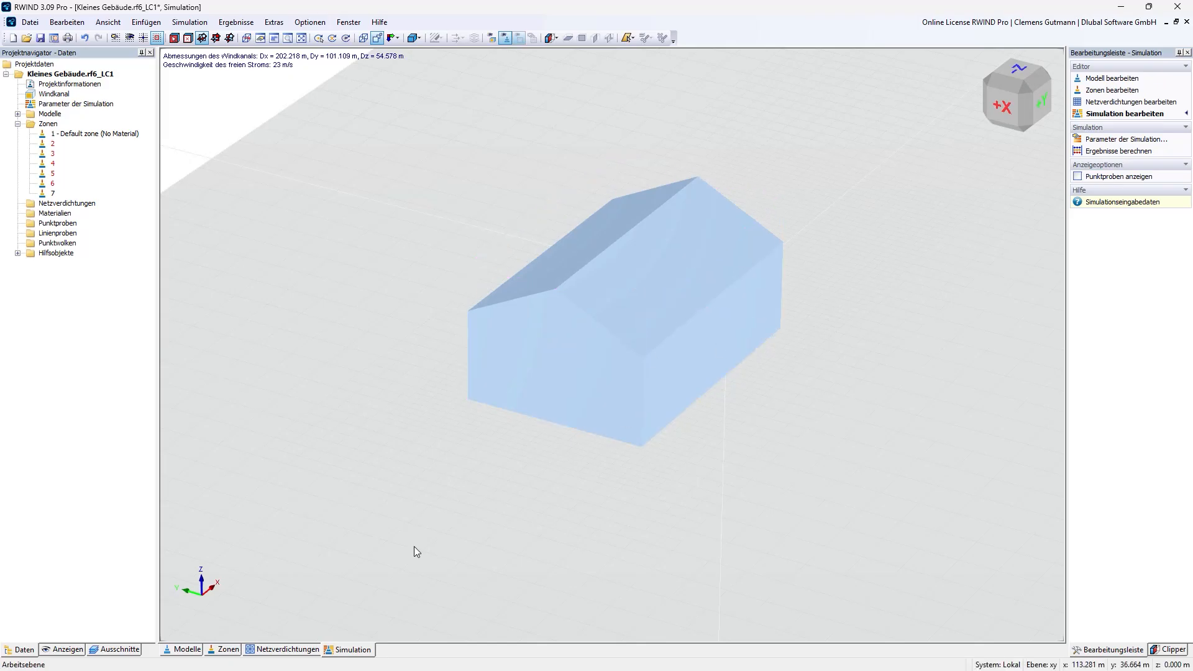
left_click(219, 650)
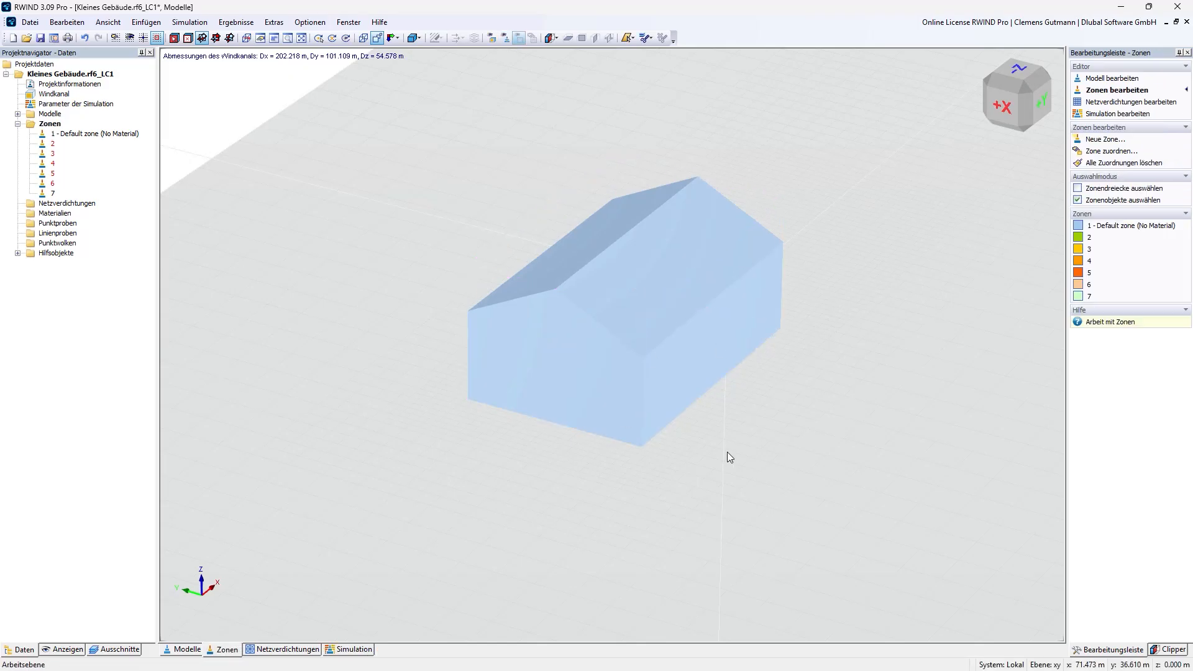
middle_click_drag(721, 479, 831, 552, "ctrl")
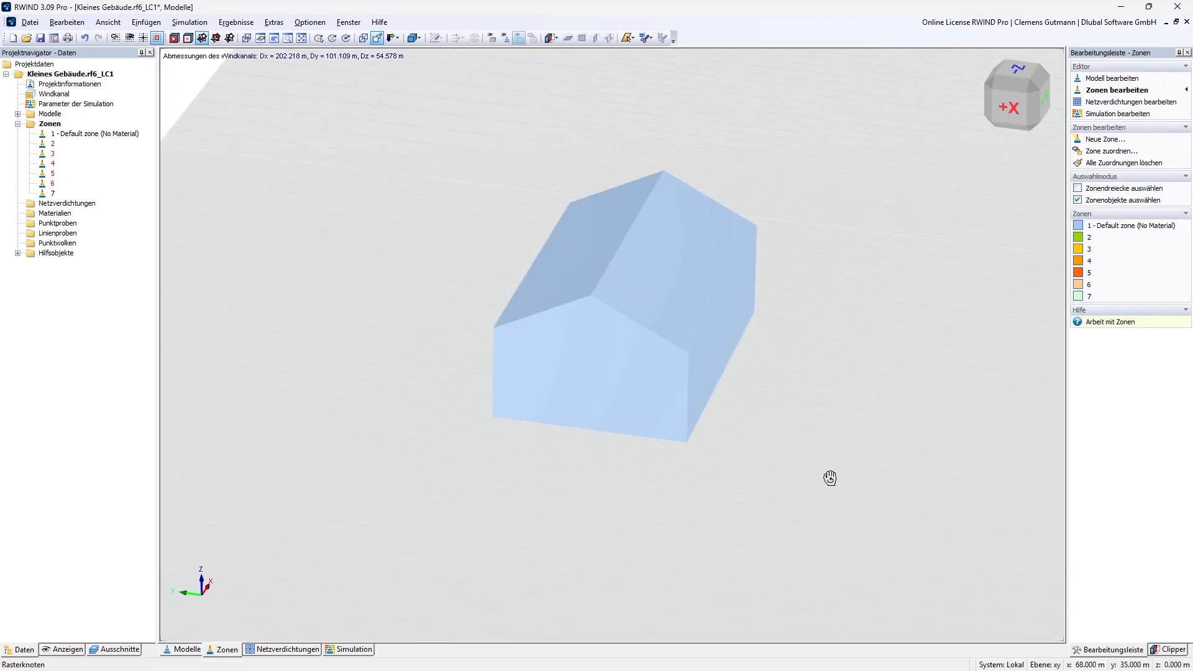
left_click(1014, 104)
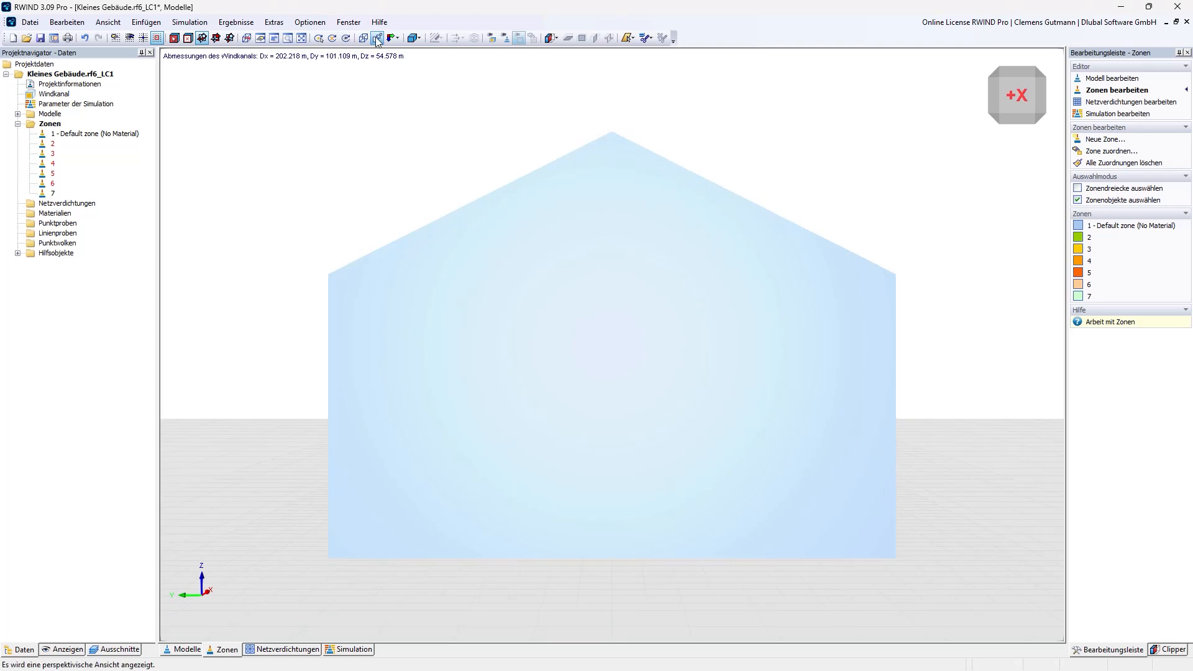
left_click(375, 36)
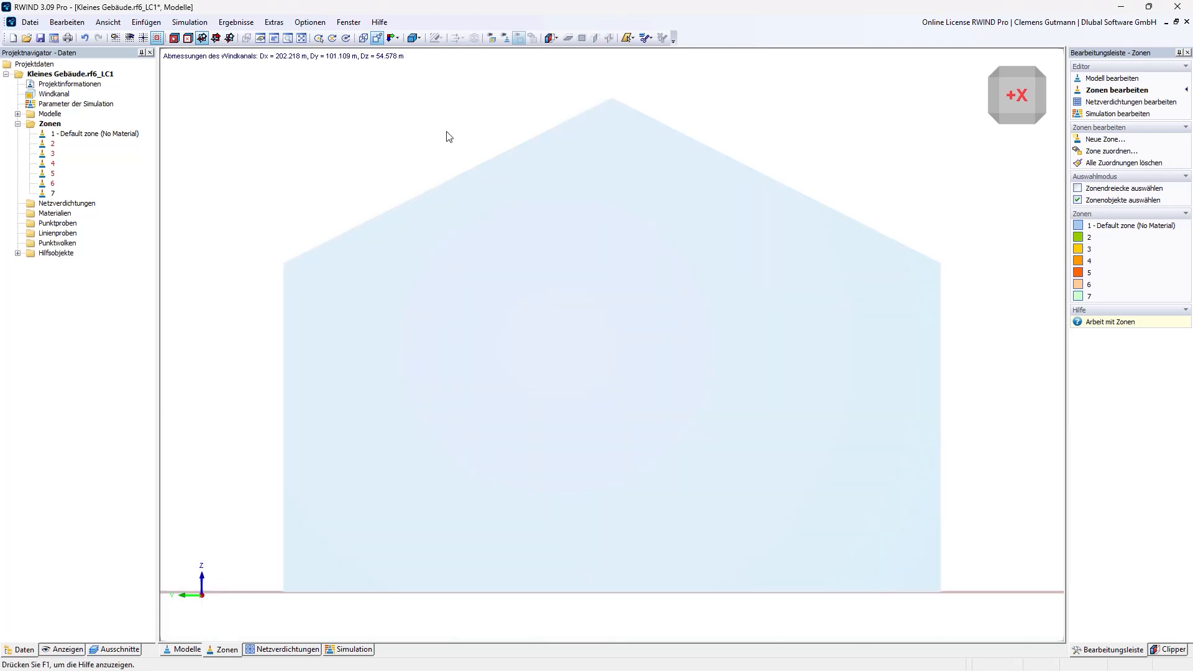
left_click(1095, 189)
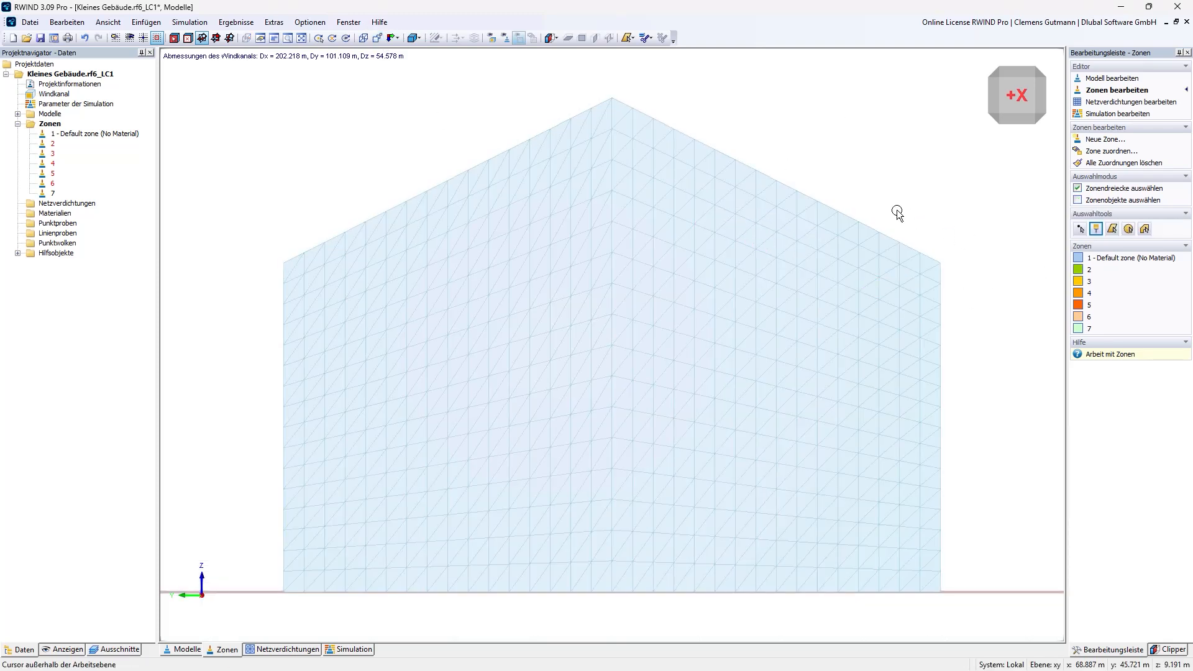
scroll(898, 212, "down", 1)
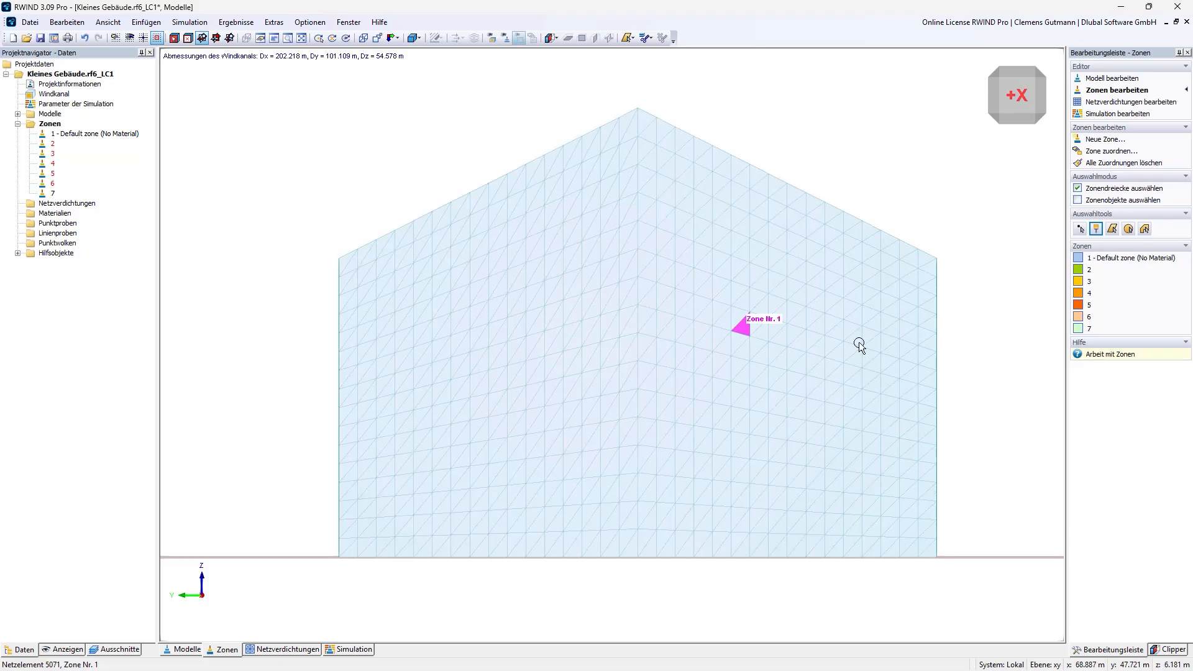
- Assign the long wall on the negative Y side to zone 2 and the opposite long wall to zone 4 using parallelogram selection
left_click(1113, 229)
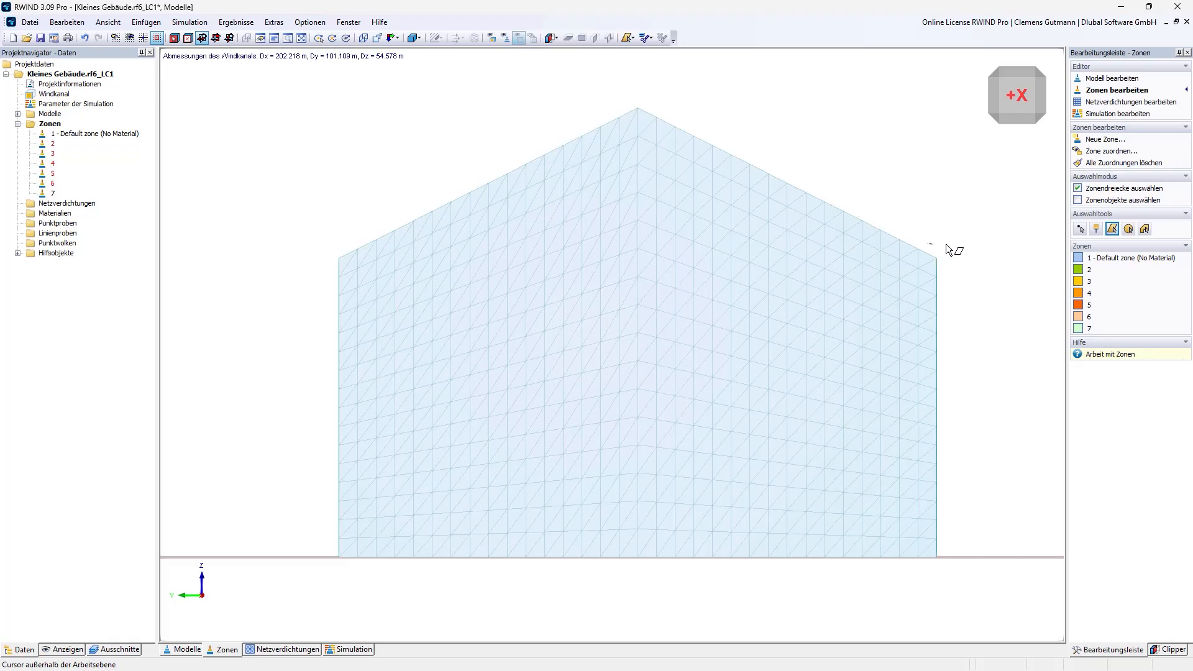
left_click_drag(946, 244, 953, 567)
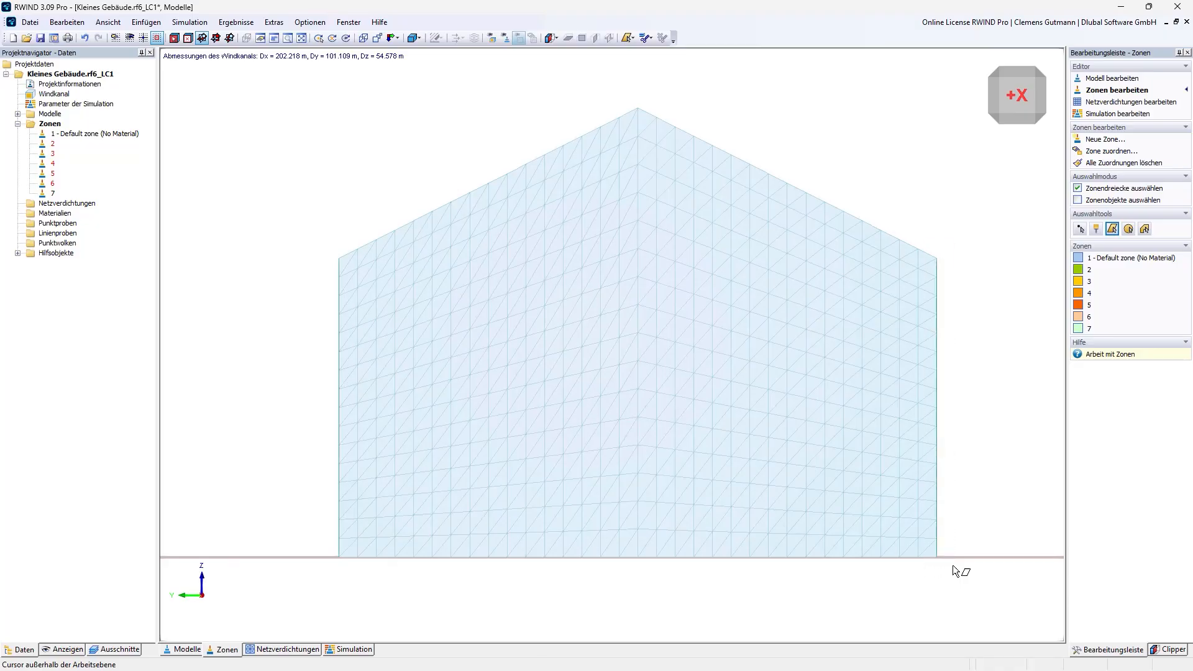
left_click(1094, 269)
left_click_drag(356, 243, 345, 569)
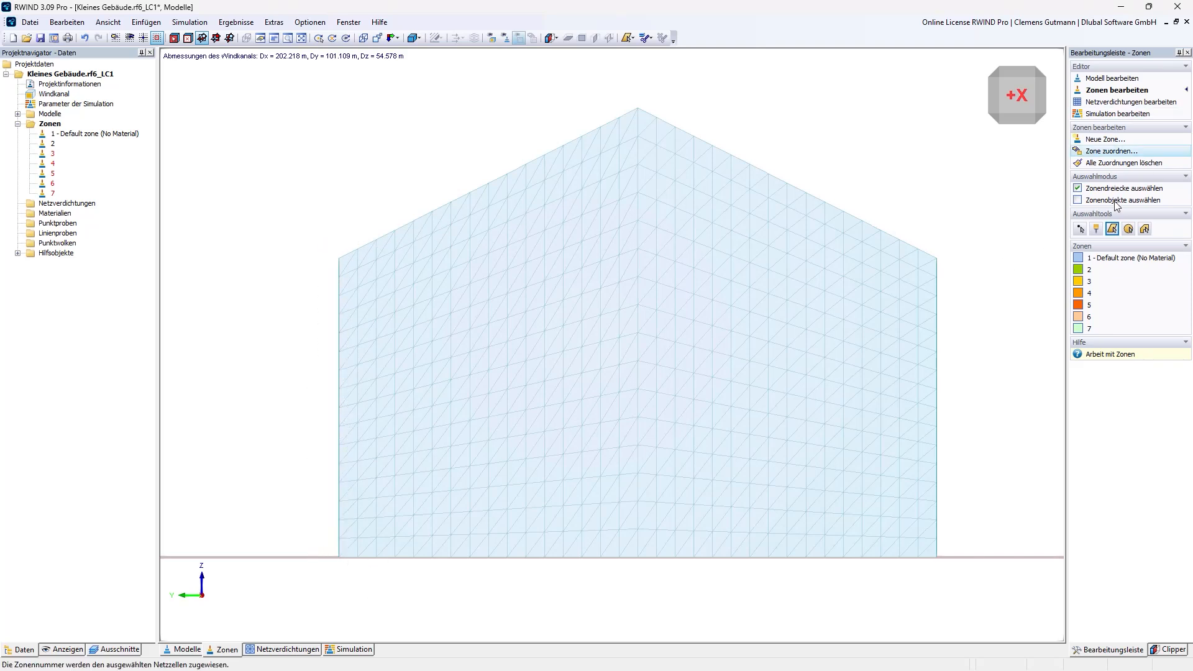
left_click(1098, 297)
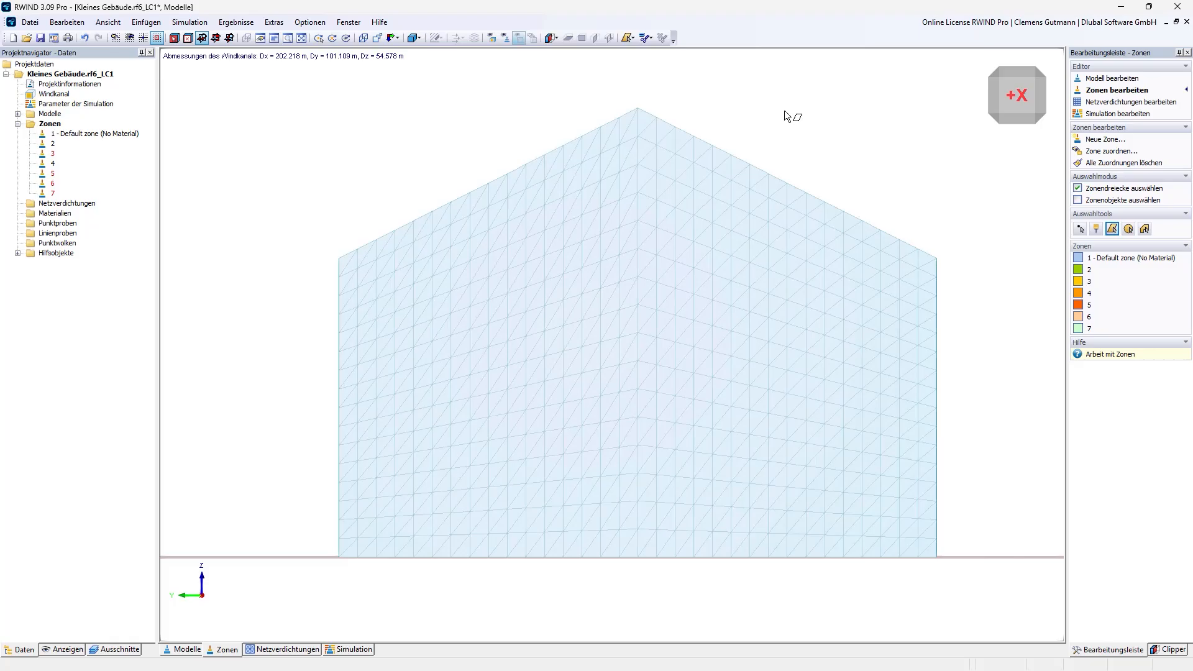
- Assign the roof slope above the zone 2 wall to zone 5 with a parallelogram selection along the slope
left_click(620, 105)
left_click(638, 87)
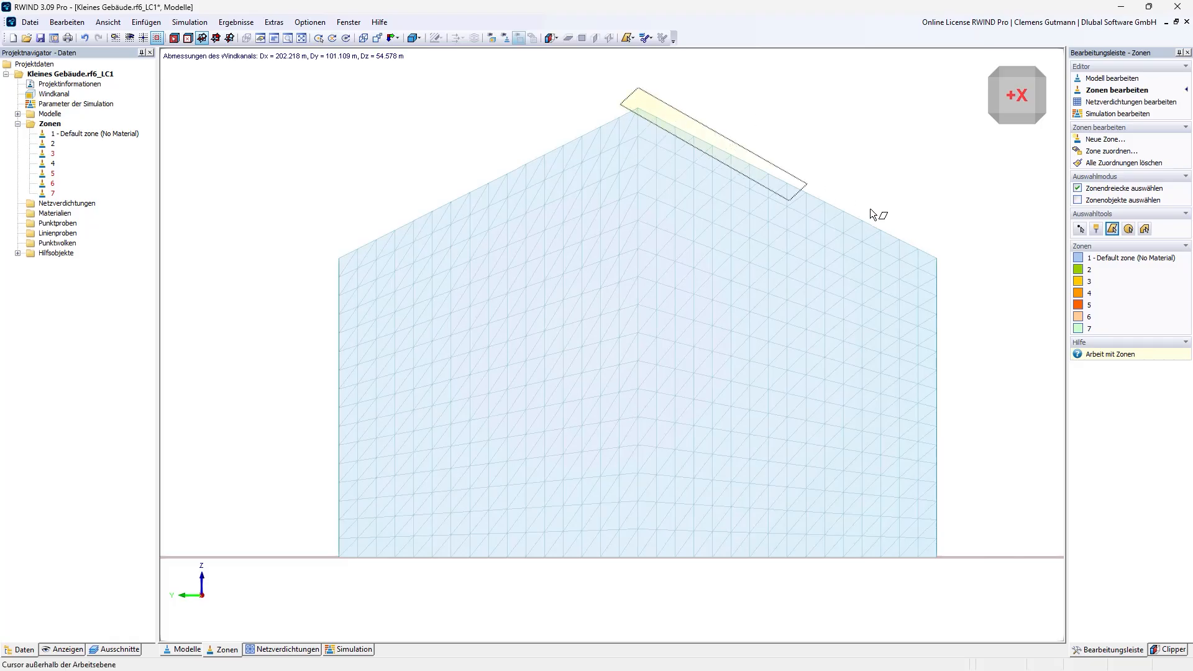
left_click(967, 252)
left_click(1128, 304)
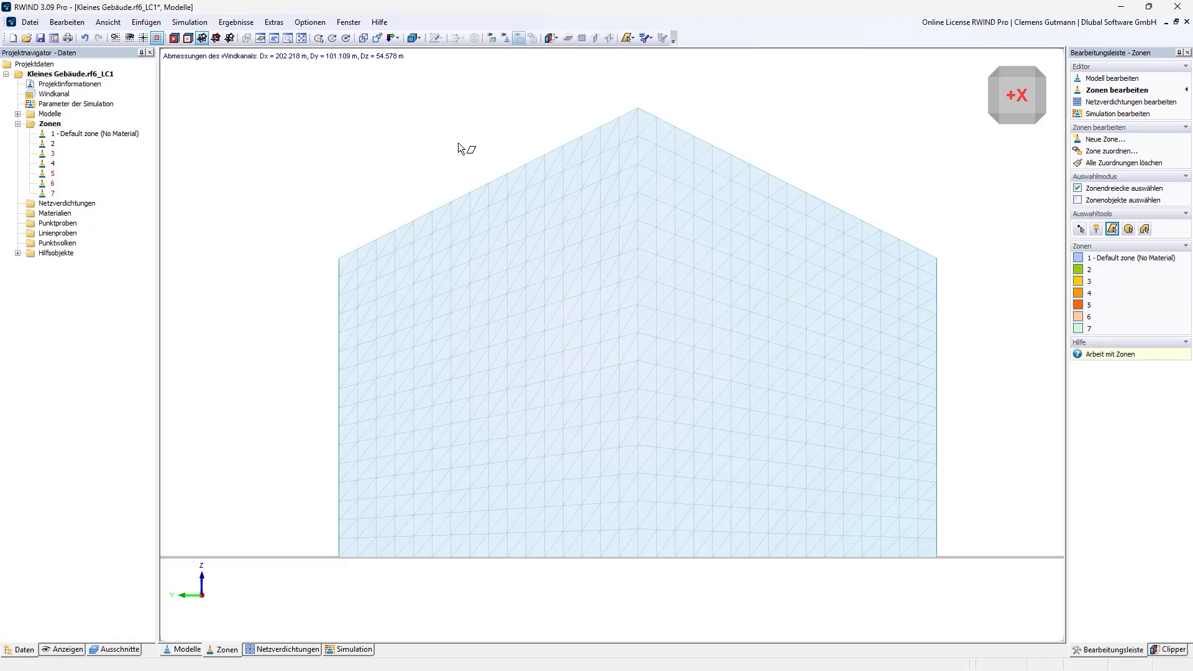
- Assign the roof slope above the zone 4 wall to zone 7 and the building's underside to zone 6
left_click(324, 264)
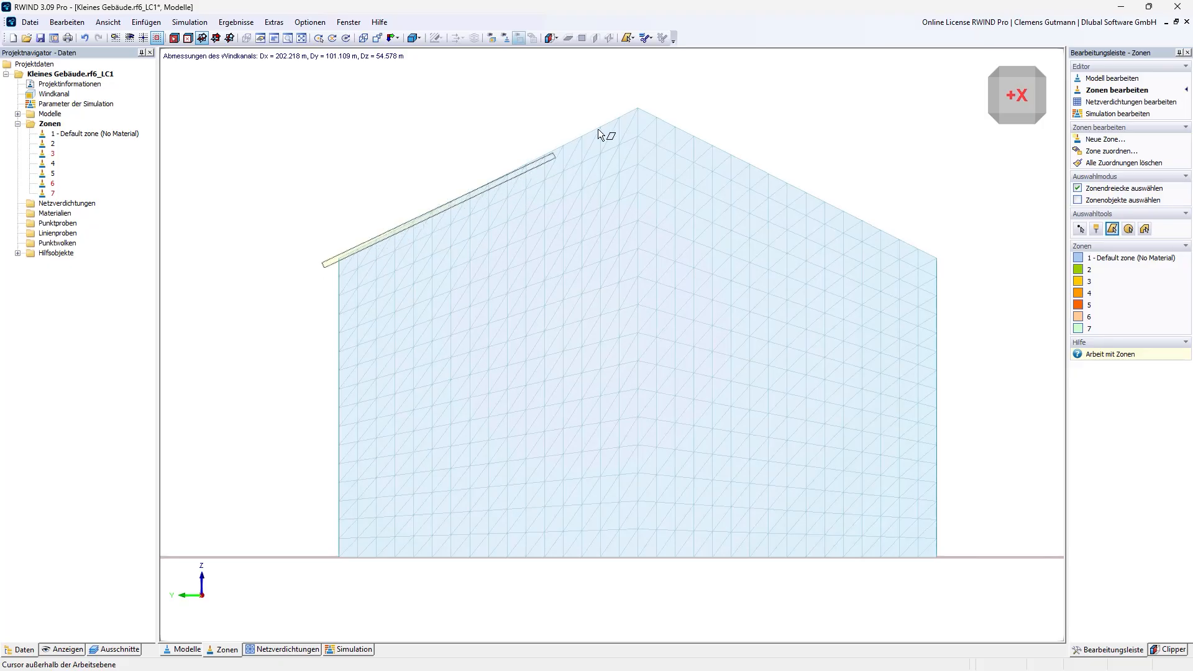
left_click(646, 106)
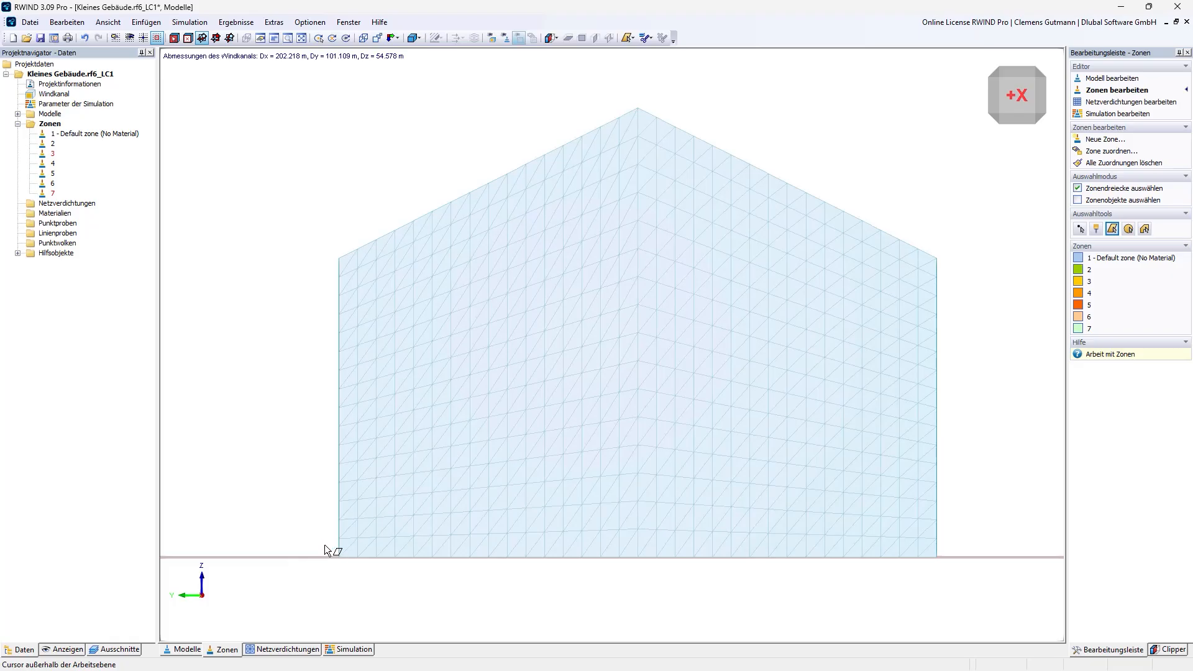
left_click(322, 572)
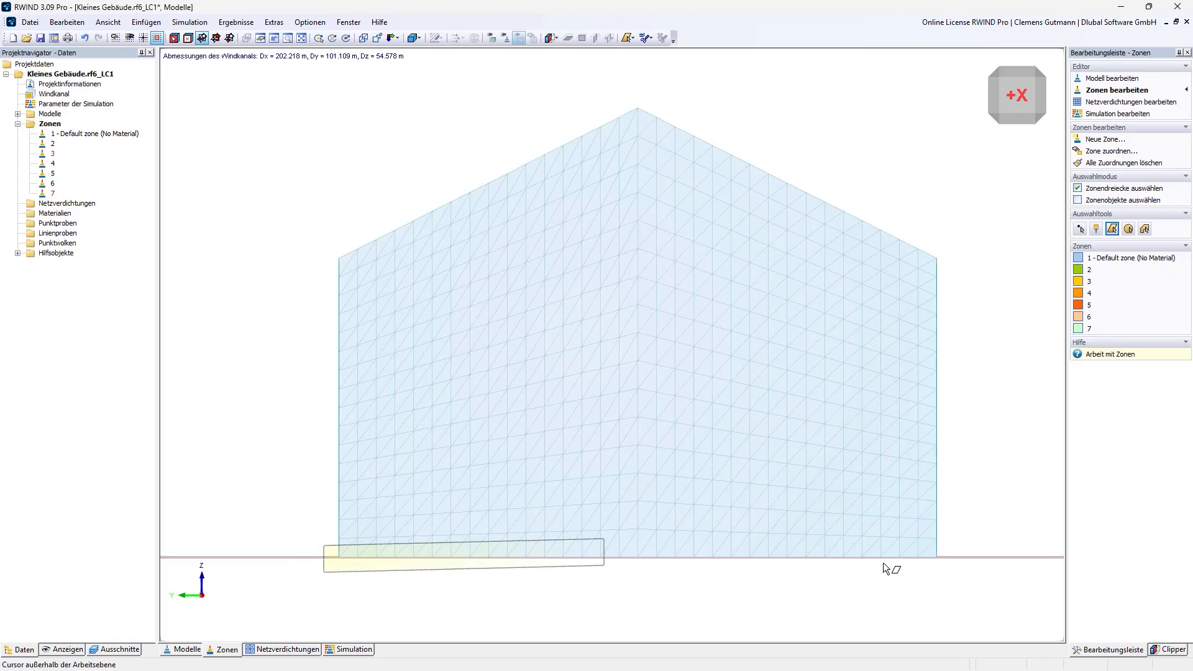
left_click(953, 581)
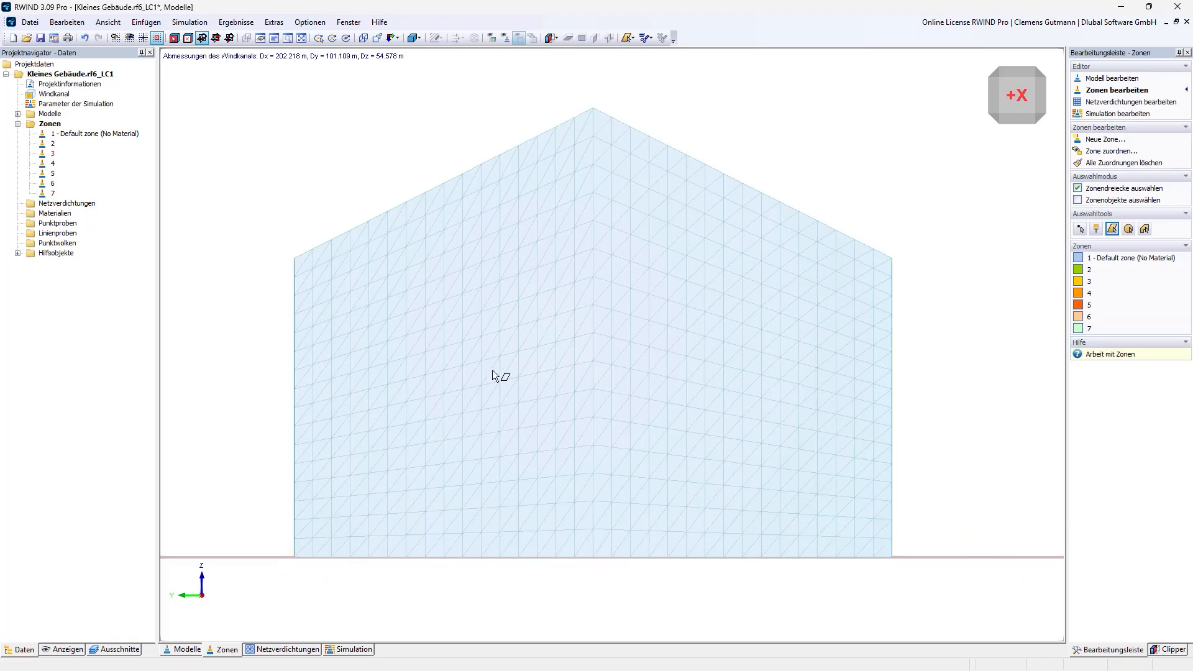
- Assign the gable wall at the far end in the X direction to zone 3 from the +Y view and end the zone assignment
scroll(492, 373, "down", 3)
middle_click_drag(796, 422, 249, 457, "ctrl")
middle_click_drag(932, 369, 945, 259, "ctrl")
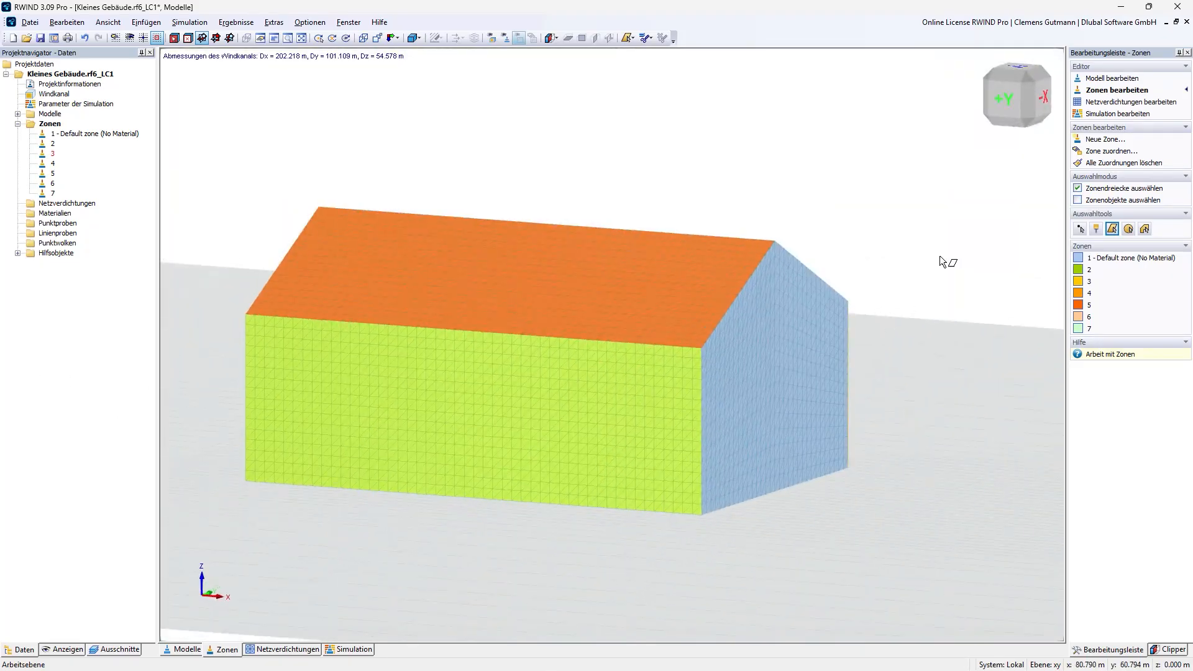
left_click(1007, 106)
left_click(1089, 281)
left_click(1113, 150)
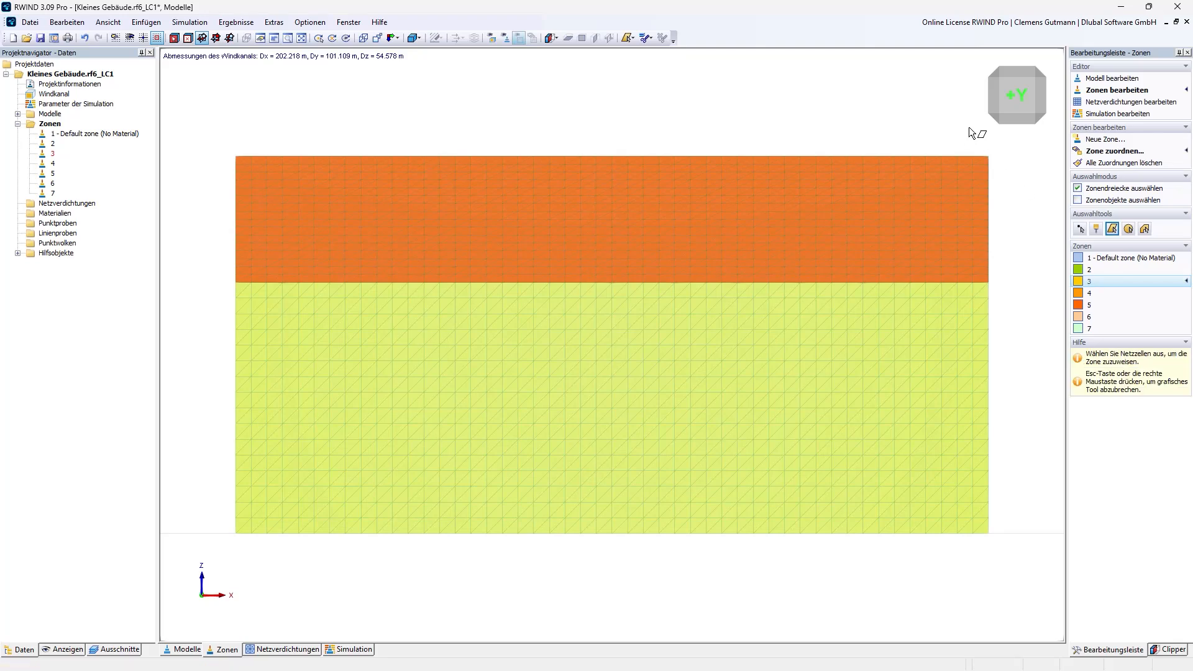
left_click_drag(983, 147, 996, 540)
middle_click_drag(938, 449, 754, 471, "ctrl")
key("Escape")
scroll(851, 359, "down", 5)
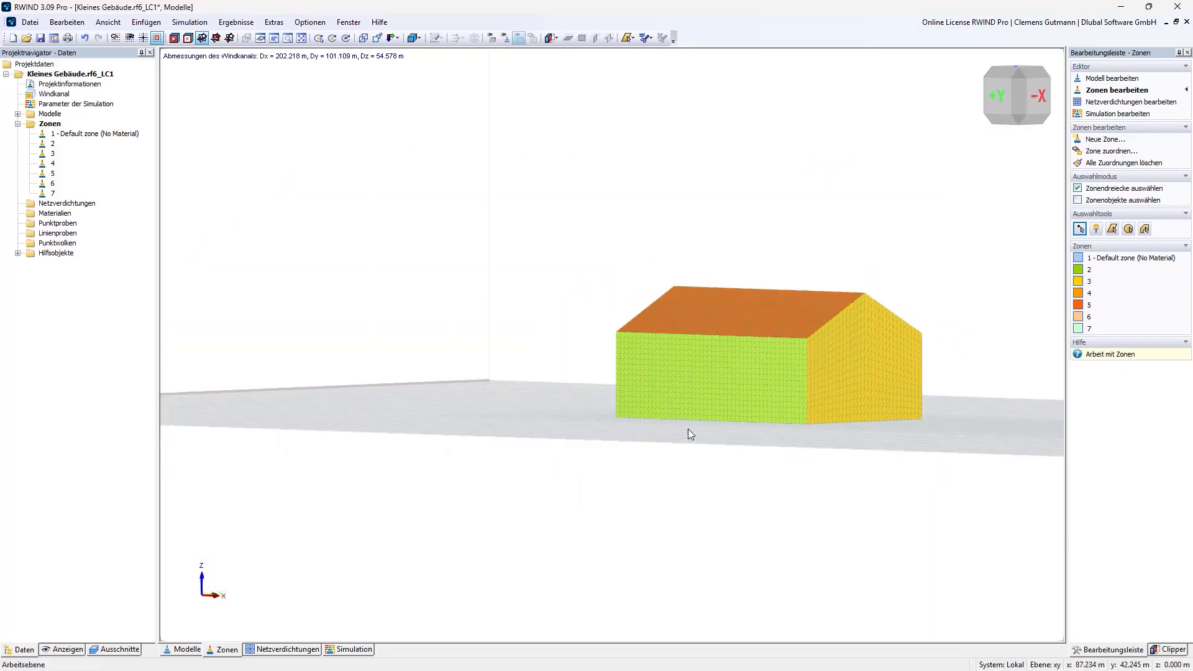
middle_click_drag(688, 429, 636, 514, "ctrl")
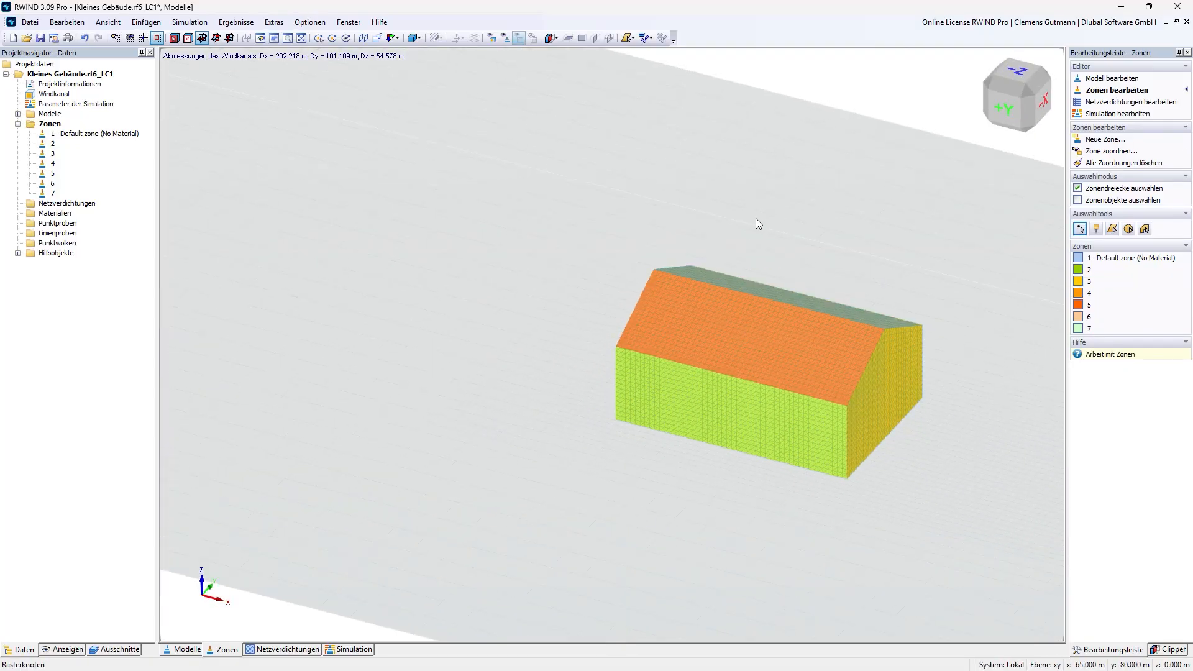
- Return to the simulation view of the building, then close RWIND and go back to RFEM
left_click(361, 651)
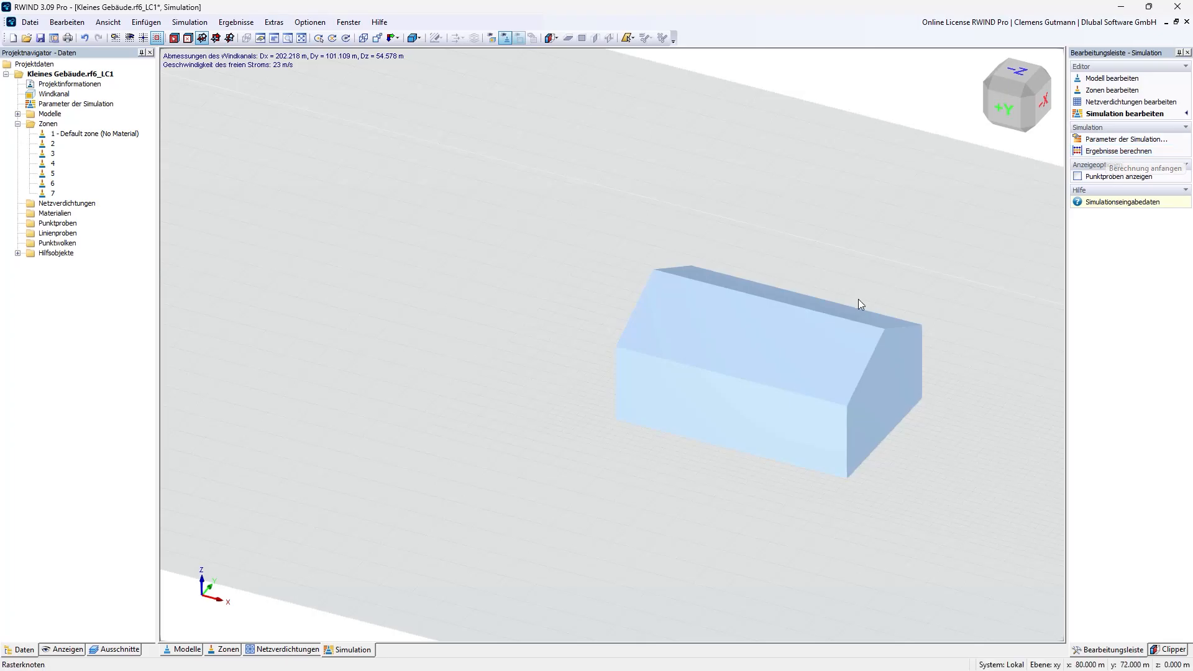
mouse_move(578, 319)
middle_mouse_down("ctrl")
mouse_move(613, 487)
mouse_move(836, 453)
mouse_move(939, 400)
mouse_move(945, 450)
middle_mouse_up("ctrl")
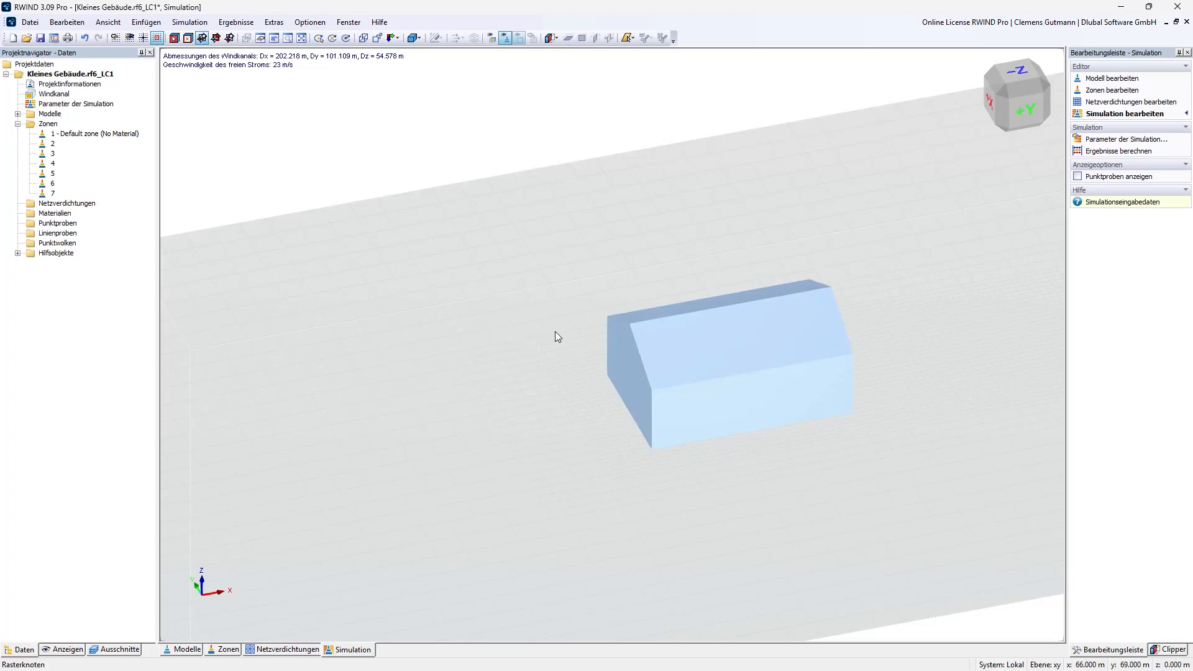
scroll(554, 331, "down", 2)
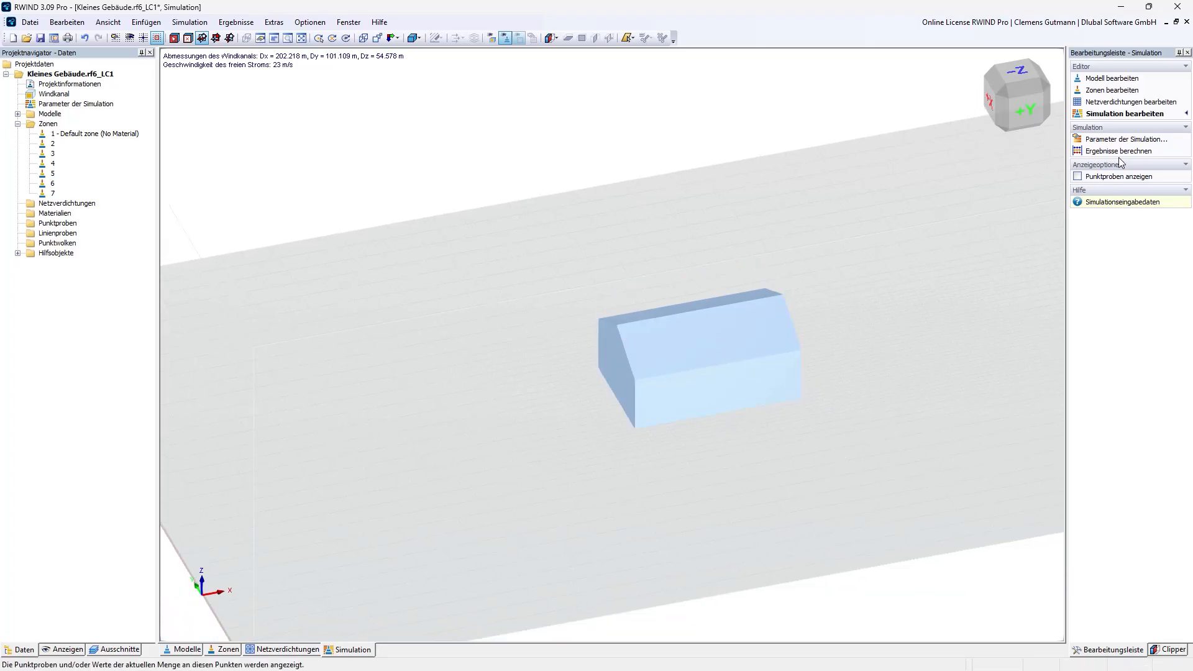
scroll(772, 379, "up", 3)
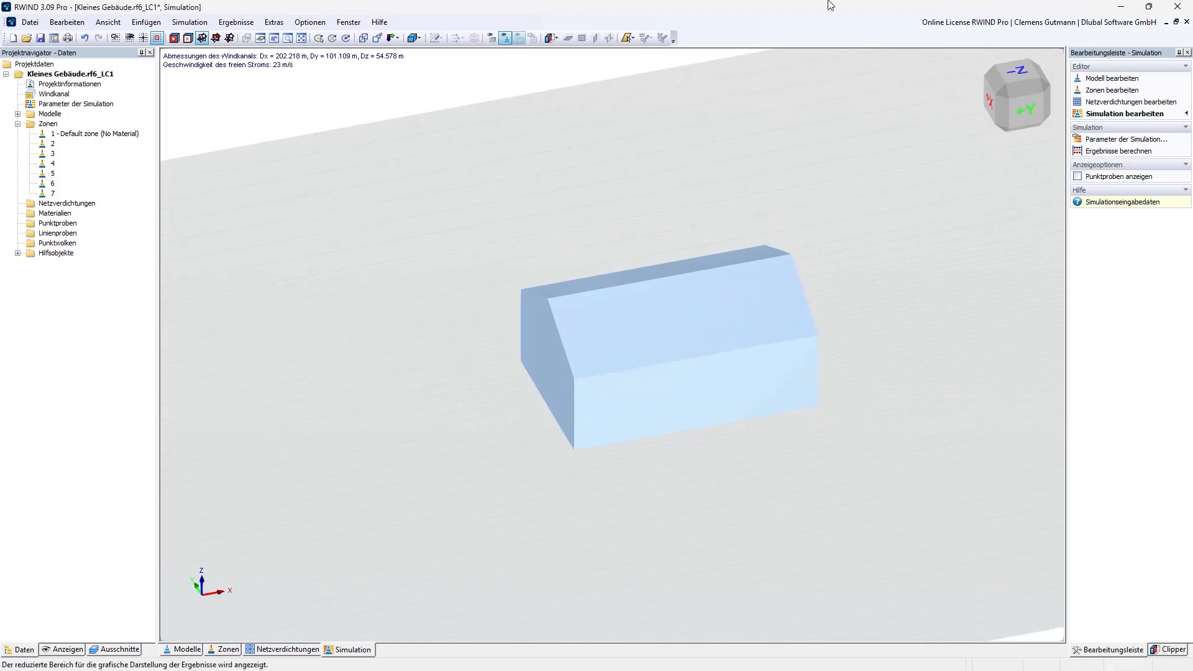
left_click(1178, 7)
left_click(590, 370)
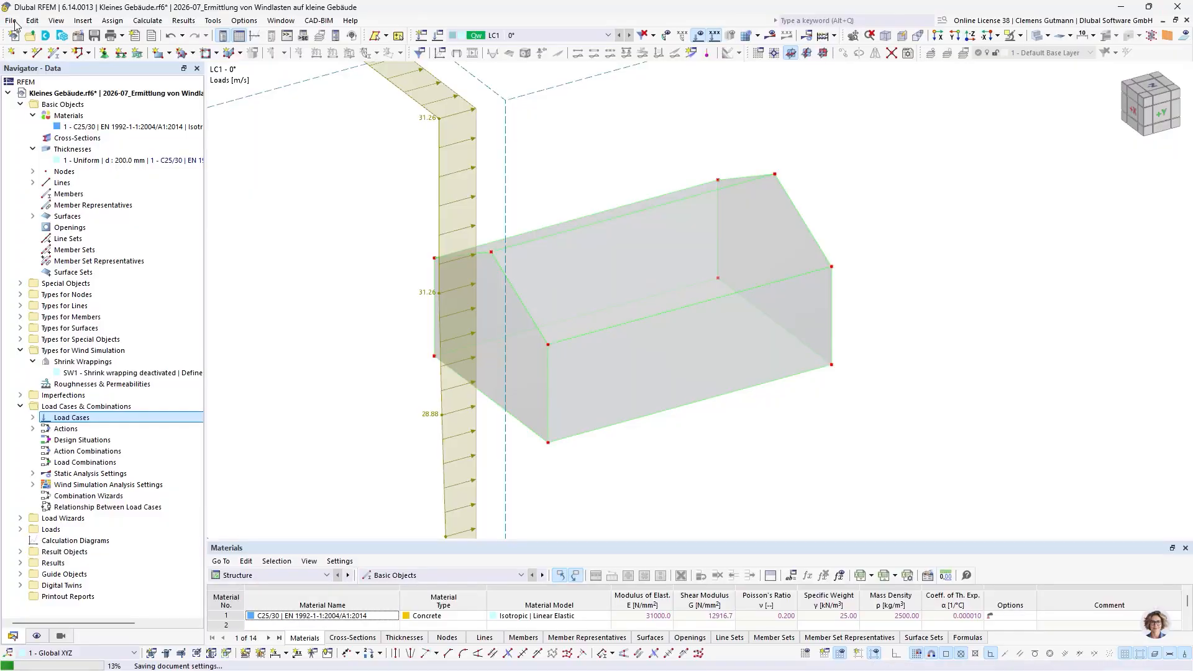
left_click(13, 21)
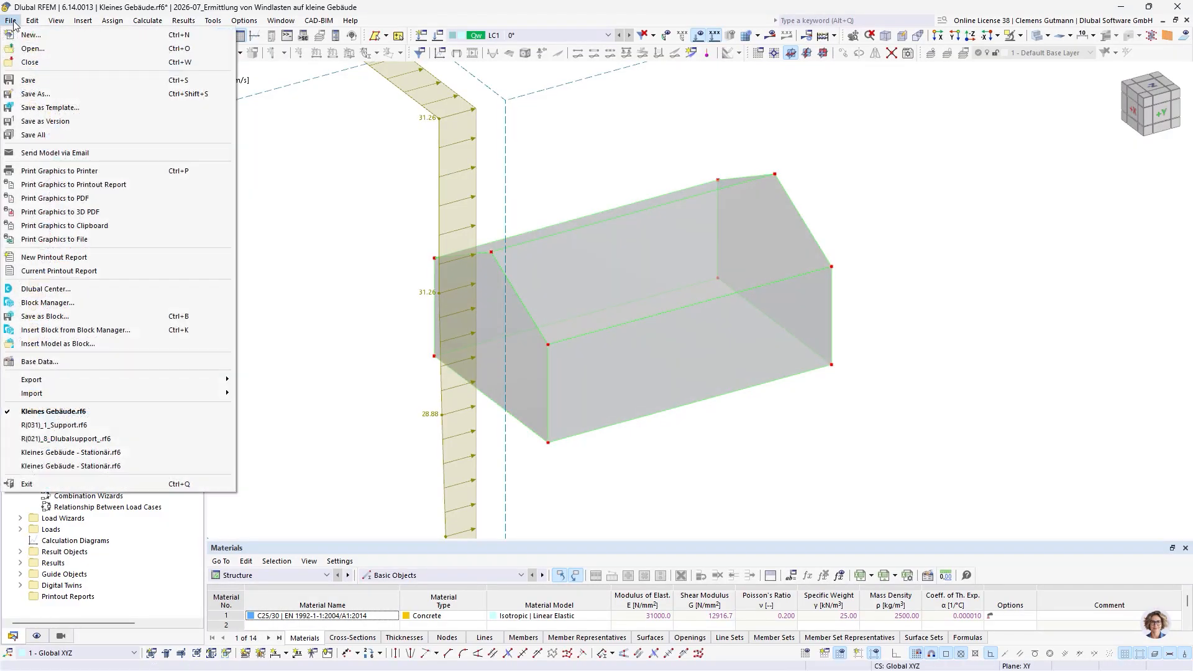
left_click(137, 455)
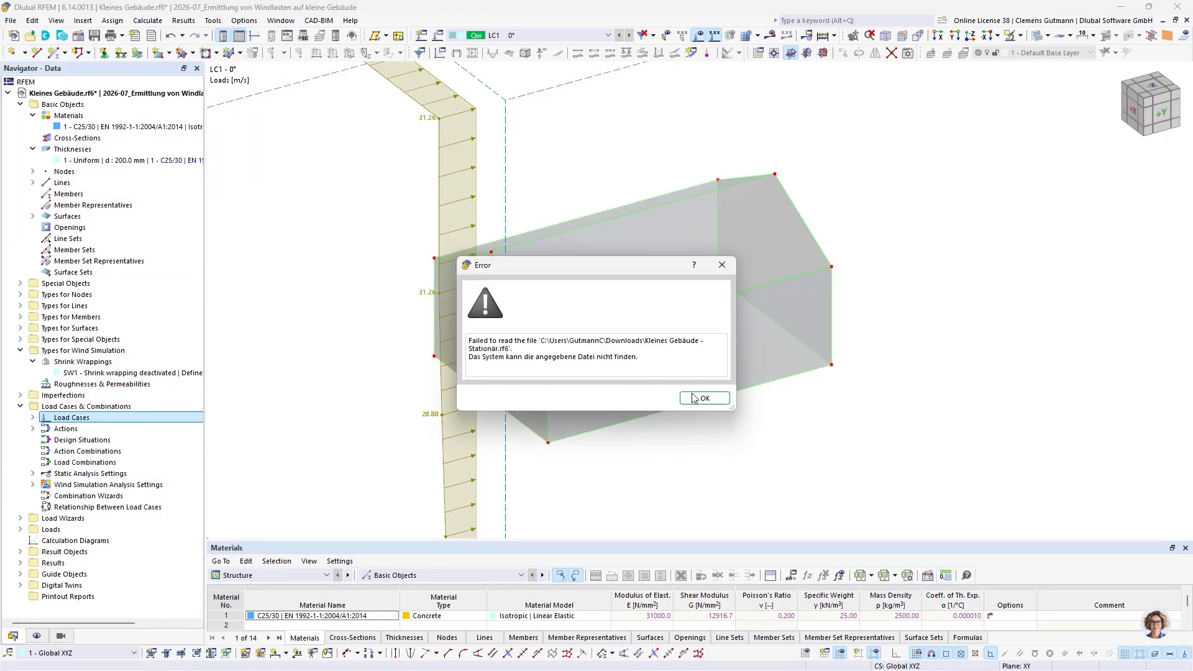
left_click(694, 397)
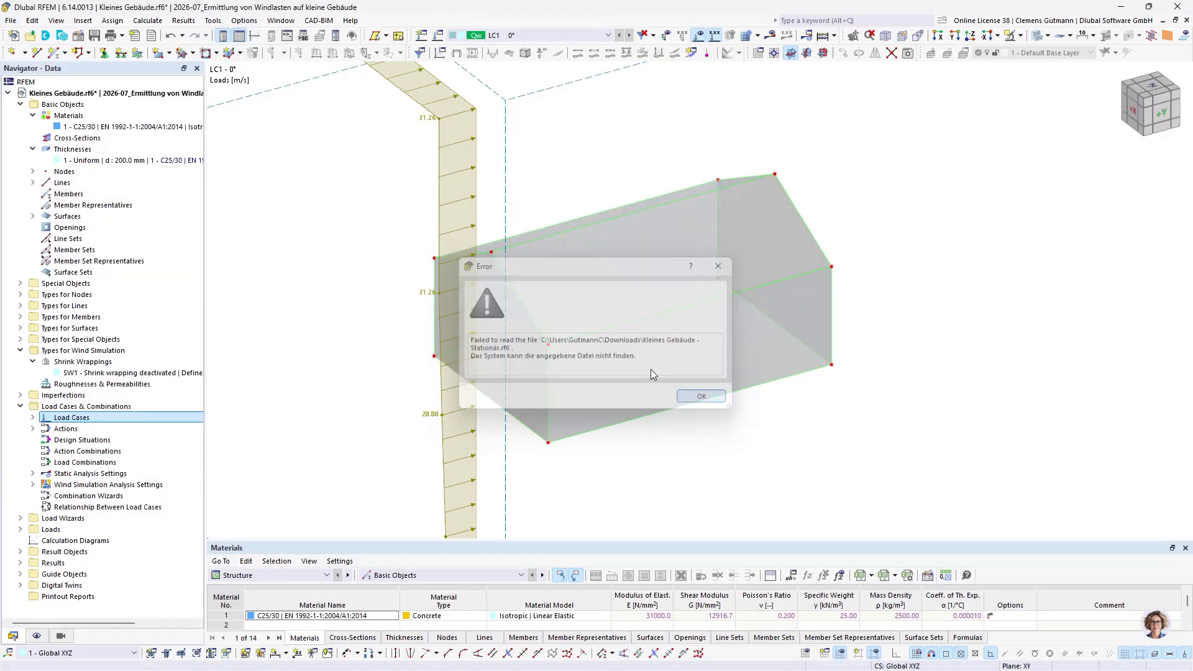
- Open the recent model Kleines Gebäude - Stationär.rf6 and open its load case LC1 (0° | Netzdichte 20 %) in RWIND
left_click(13, 21)
left_click(136, 450)
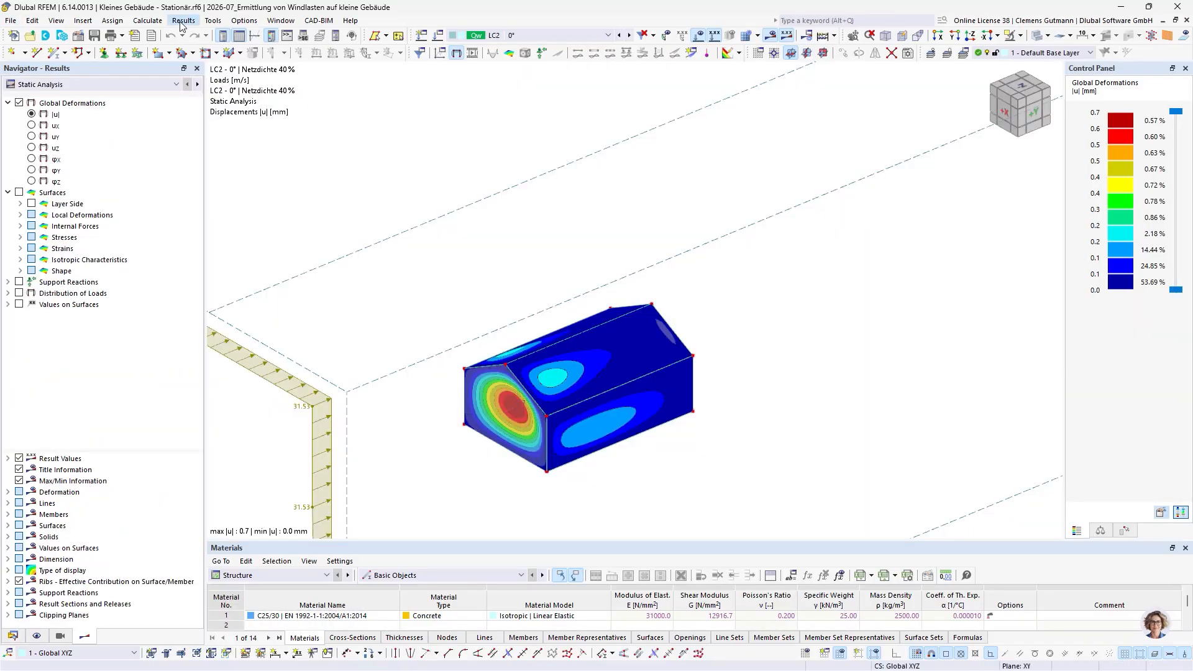
left_click(151, 21)
left_click(192, 317)
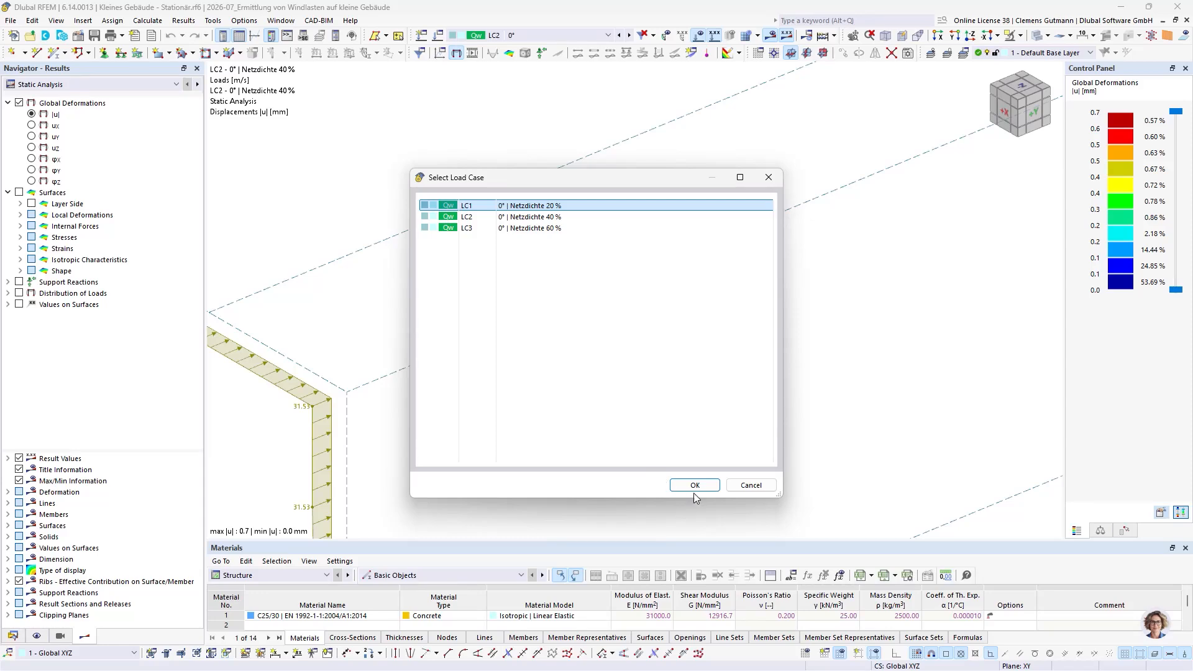
left_click(695, 487)
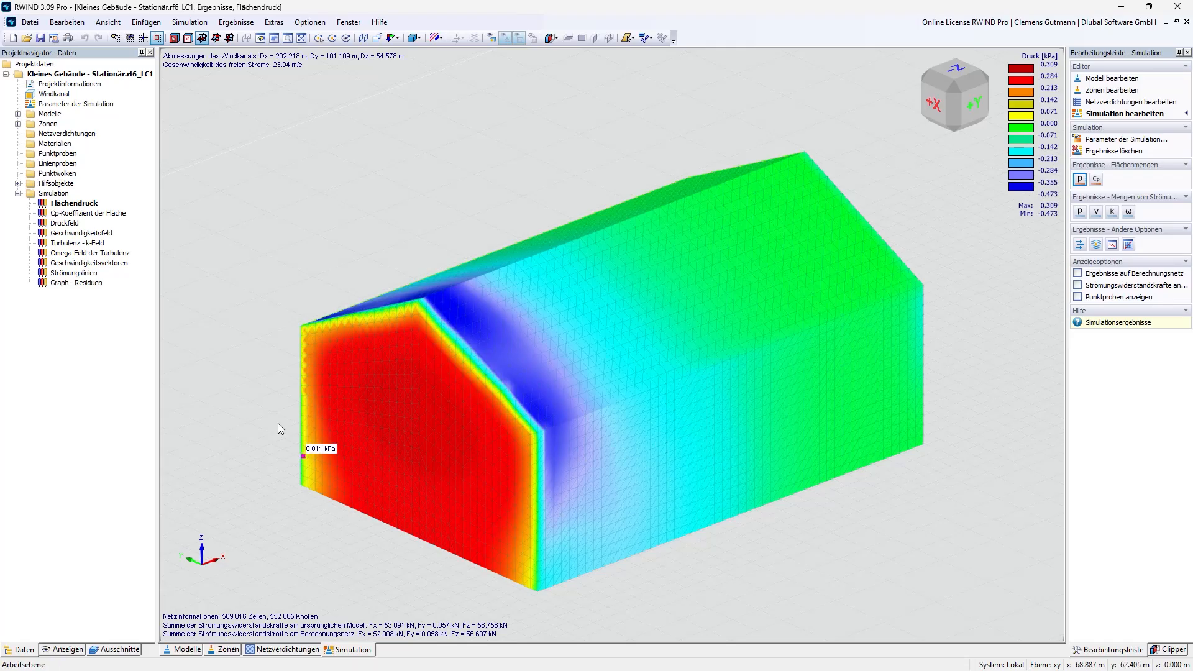
- Open the object information of zone 1 - Standard-Zone and update its projected area and Cx values
left_click(18, 125)
left_click(18, 124)
double_click(56, 135)
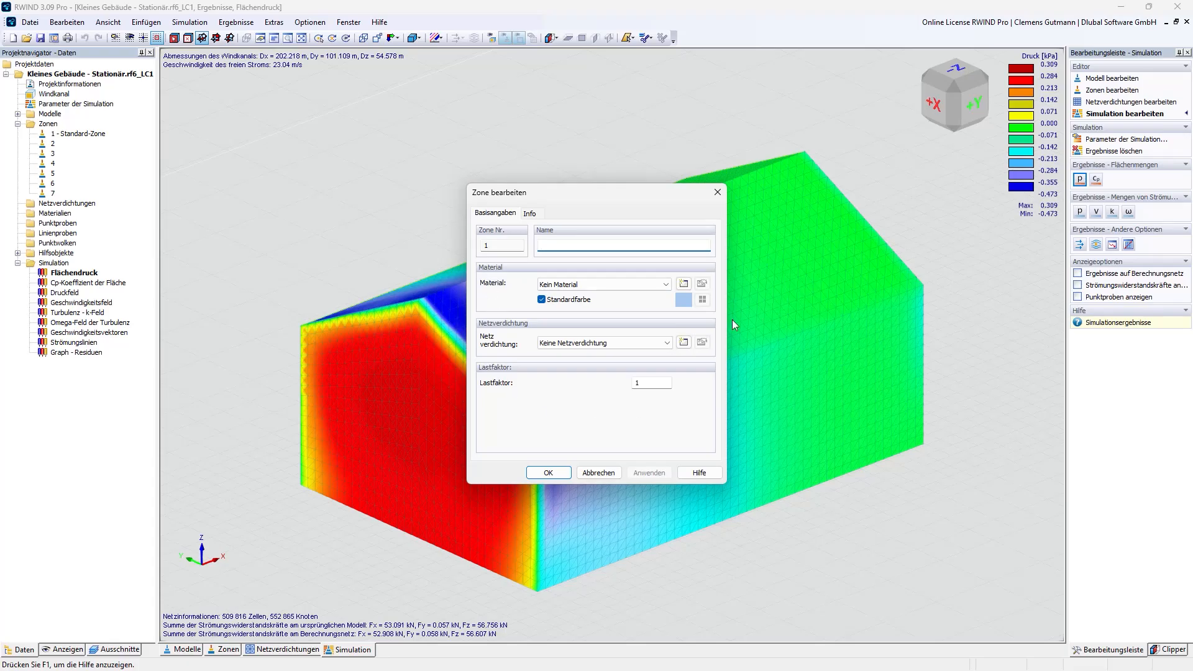
left_click(530, 213)
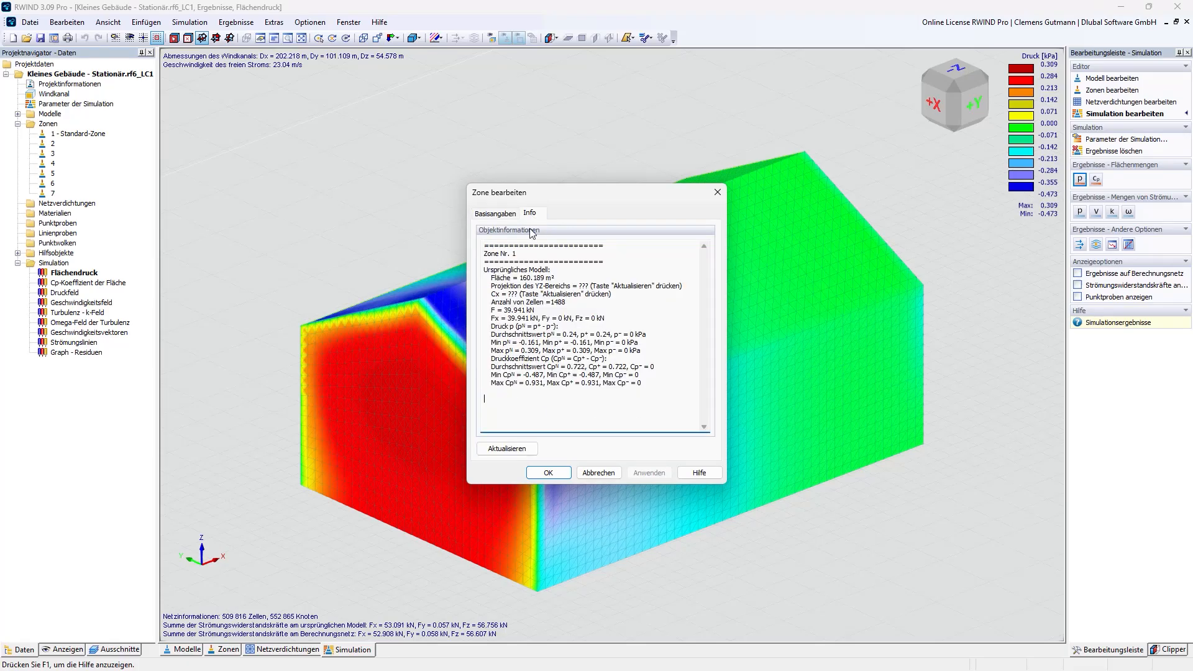
left_click(510, 450)
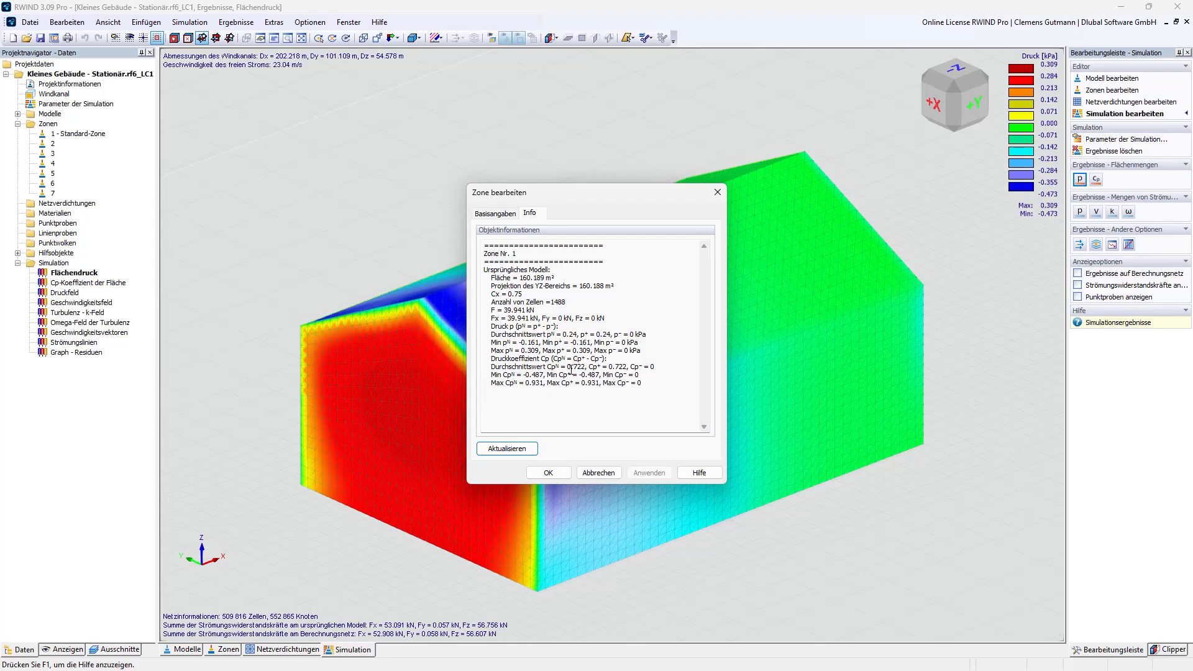
- Highlight zone 1's average net pressure coefficient in the object information, followed by the minimum and maximum Cp values
left_click_drag(567, 366, 589, 371)
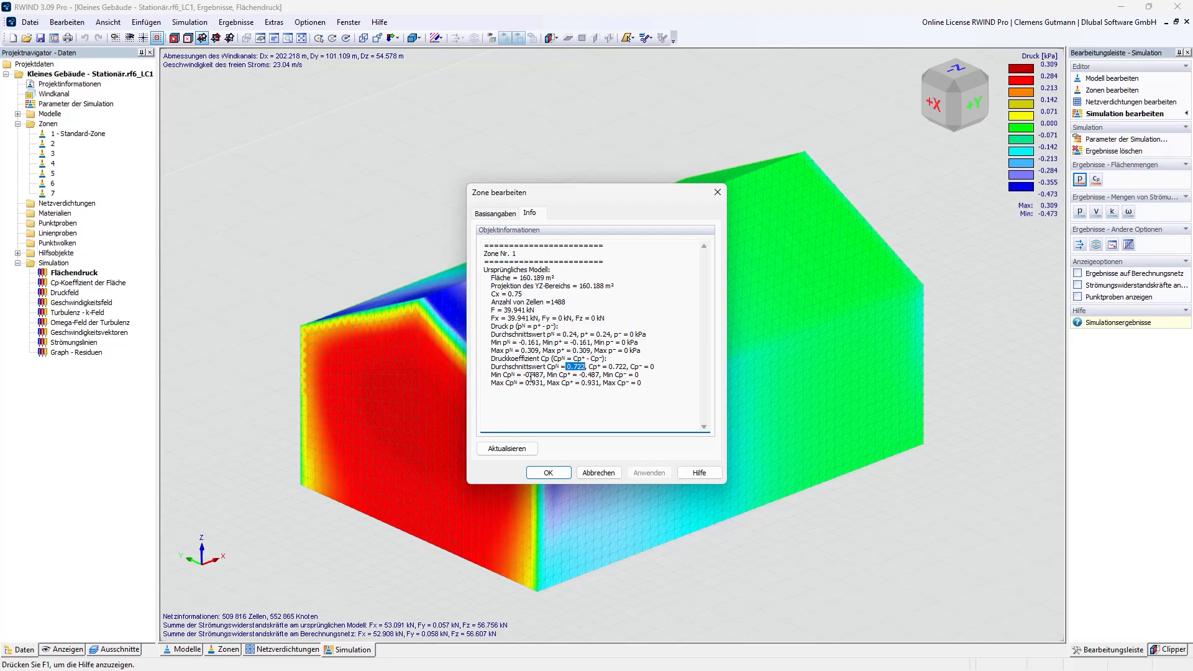
left_click_drag(527, 375, 539, 382)
left_click(541, 386)
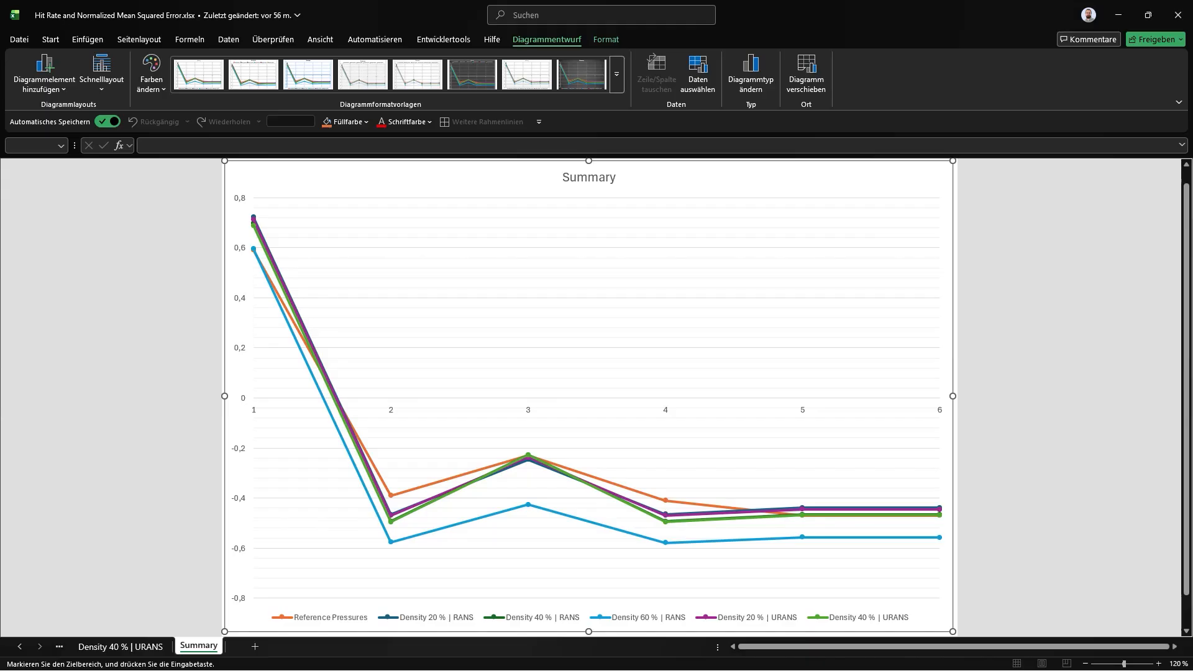
- Switch to the Excel workbook Hit Rate and Normalized Mean Squared Error.xlsx and show its Reference sheet
left_click(22, 648)
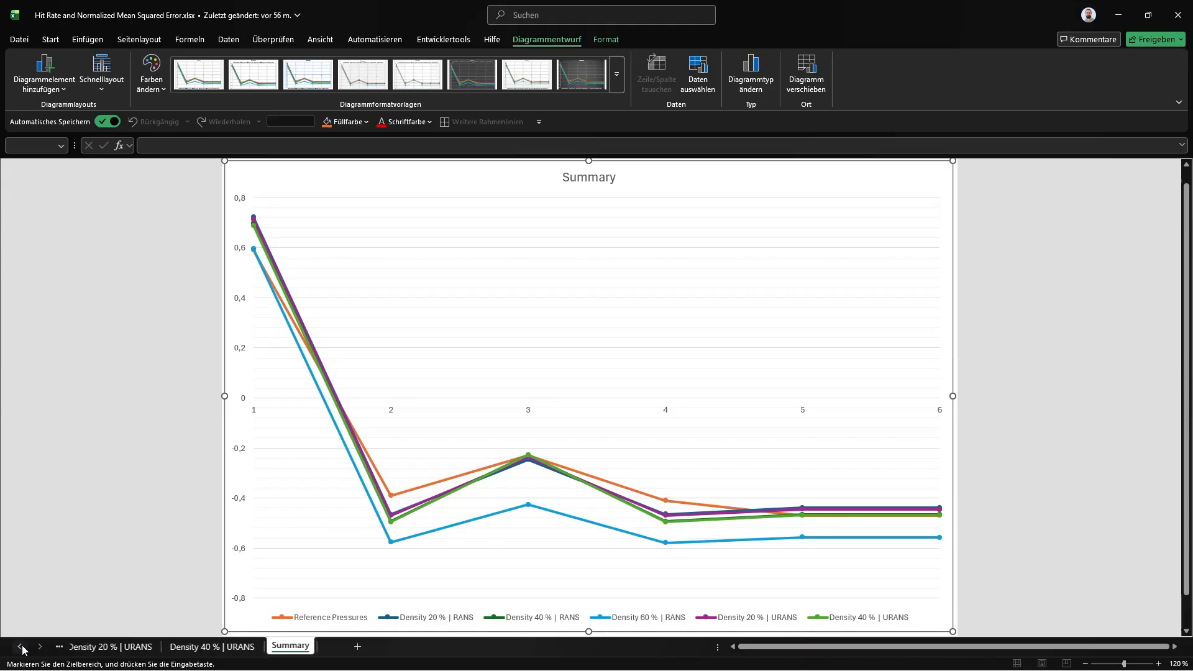
left_click(22, 647)
left_click(22, 648)
left_click(96, 647)
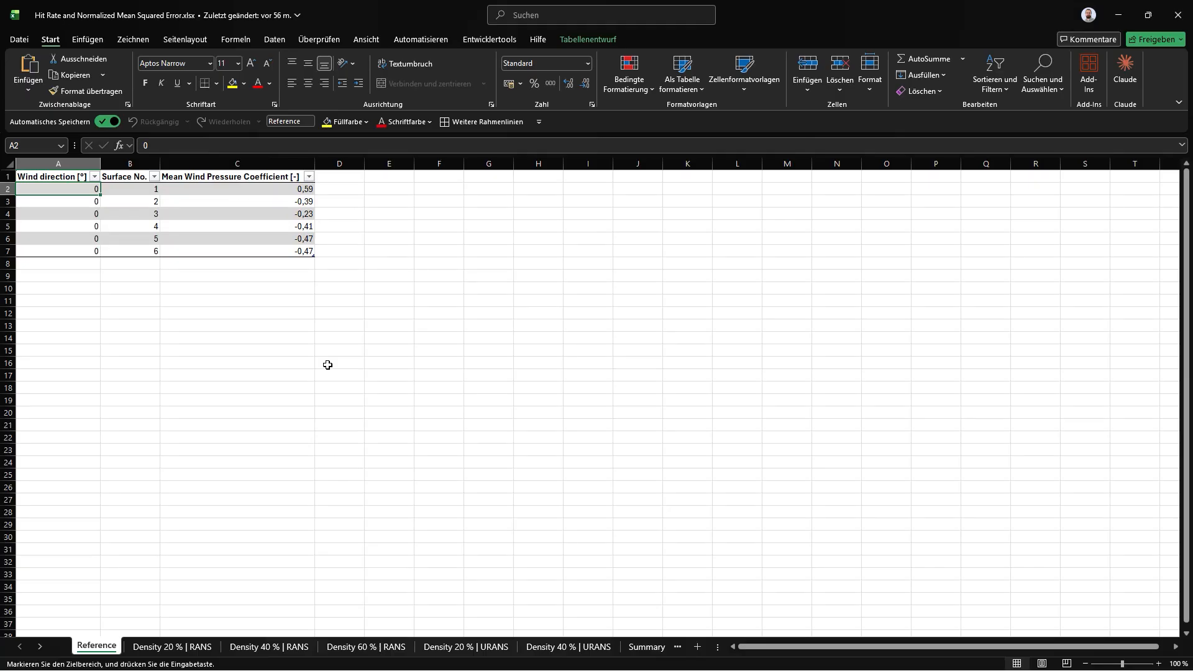
- Go through the wind direction, surface number and mean wind pressure coefficient columns of the reference table
left_click(78, 203)
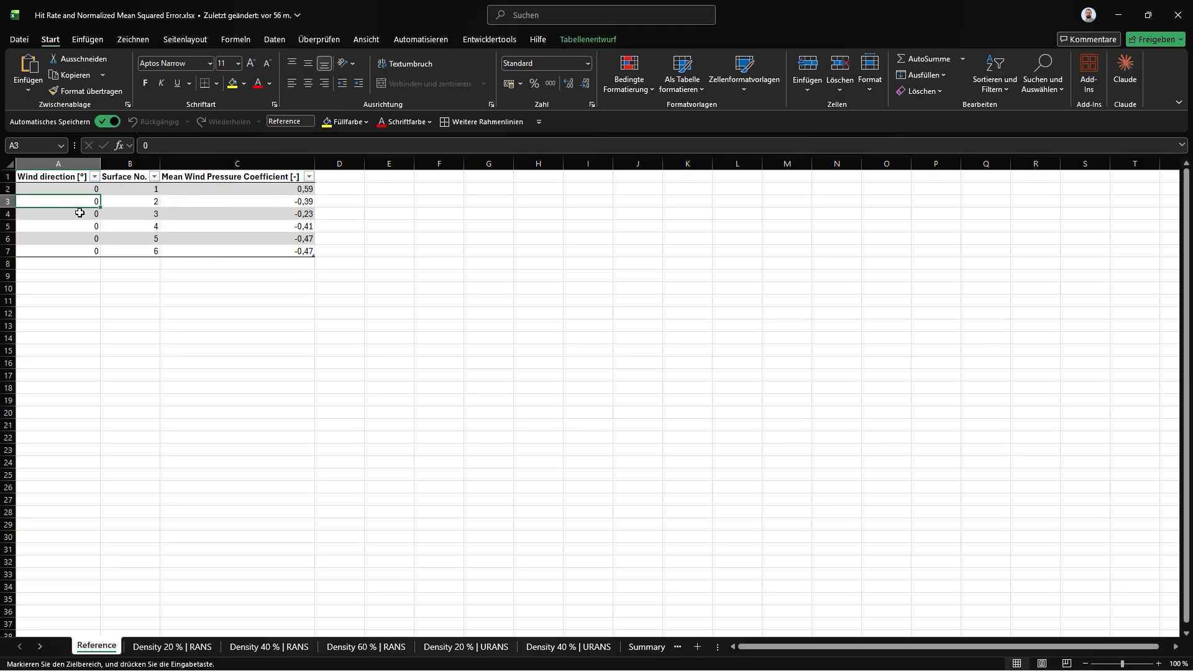
left_click(80, 214)
left_click(136, 190)
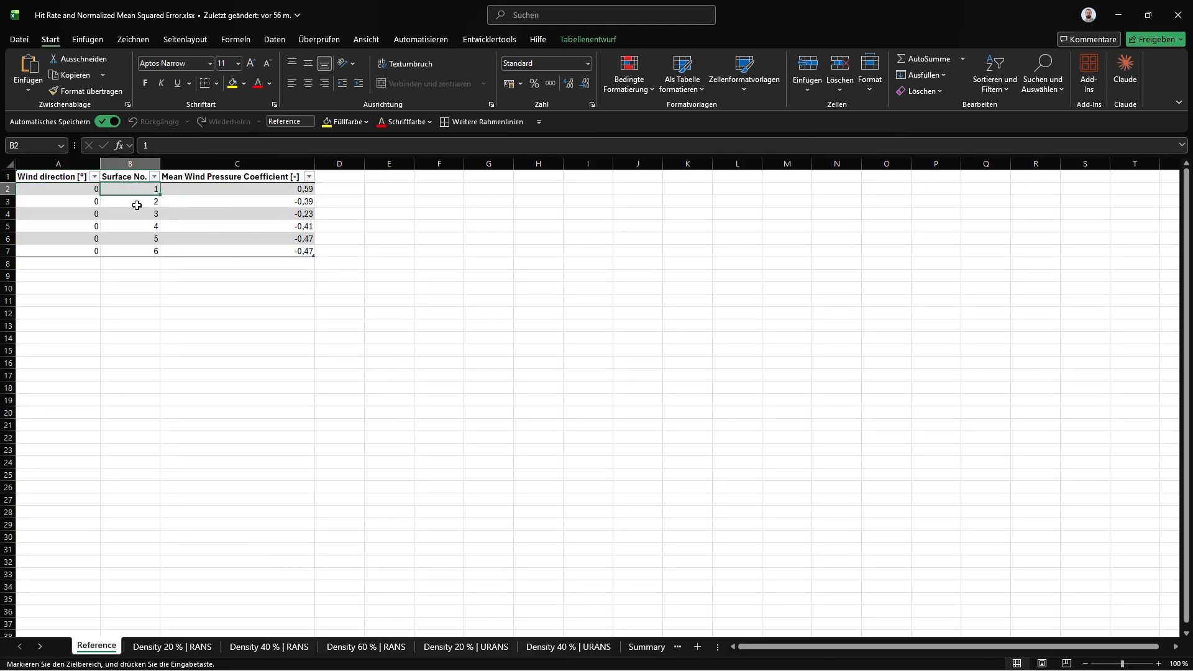
left_click(141, 208)
left_click(140, 191)
left_click(195, 172)
left_click(204, 178)
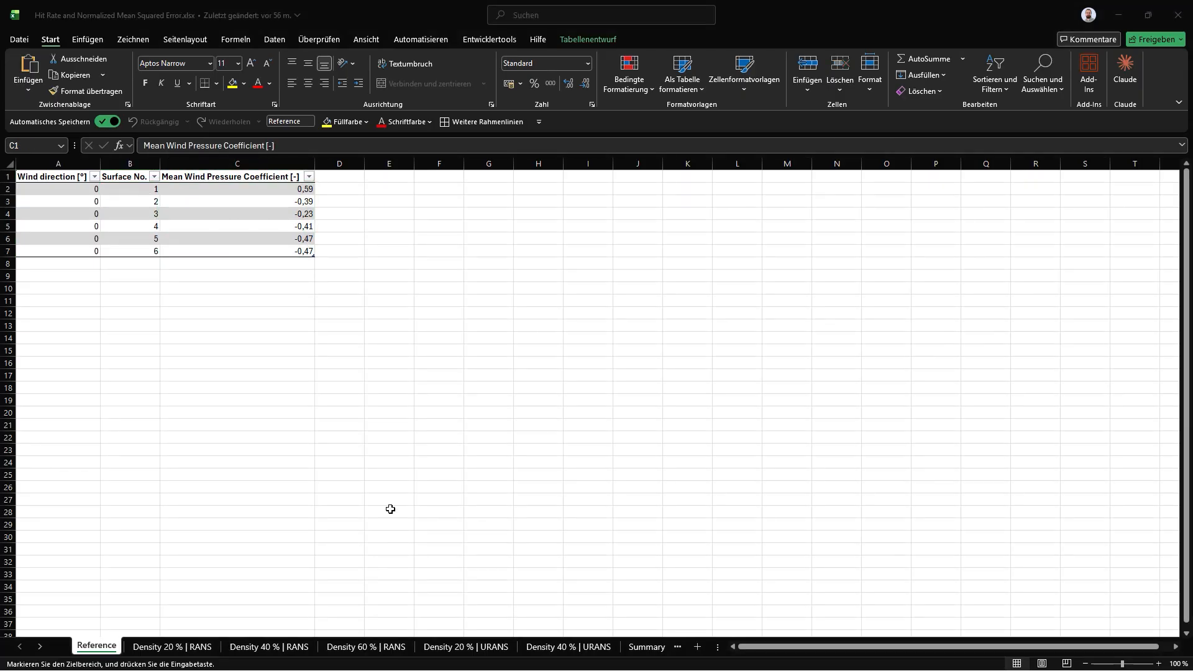
- Switch to the browser, go back to the low-rise building database page and open the area-average pressure coefficient graph for Surface 1
key("alt+Tab")
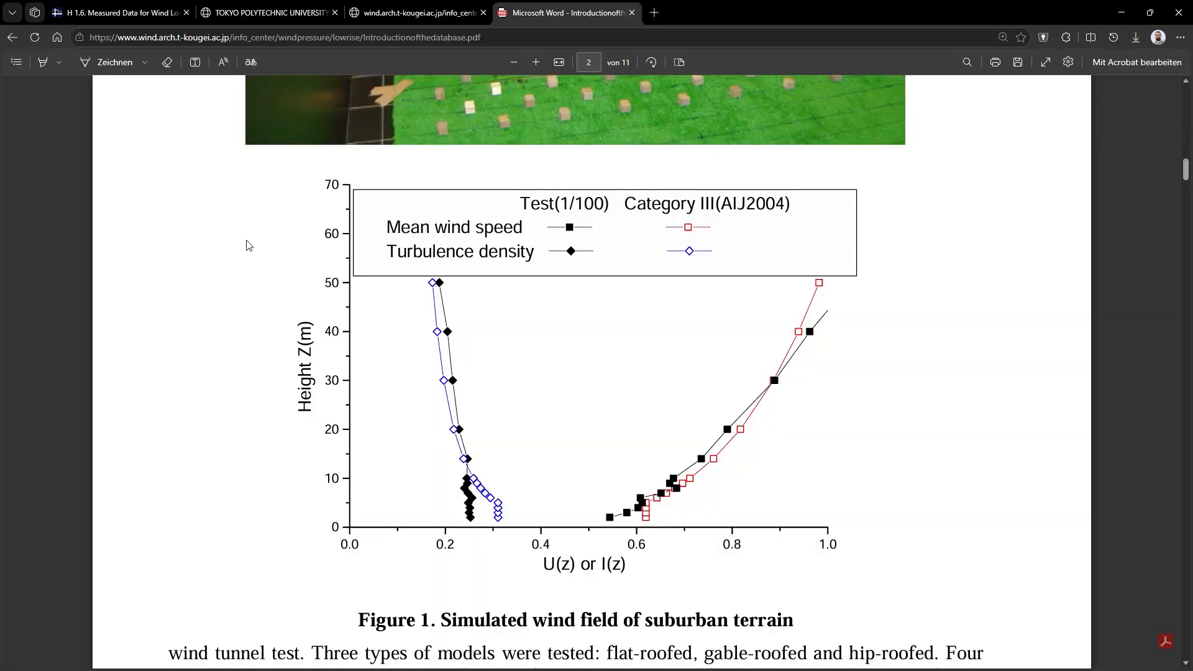
left_click(12, 39)
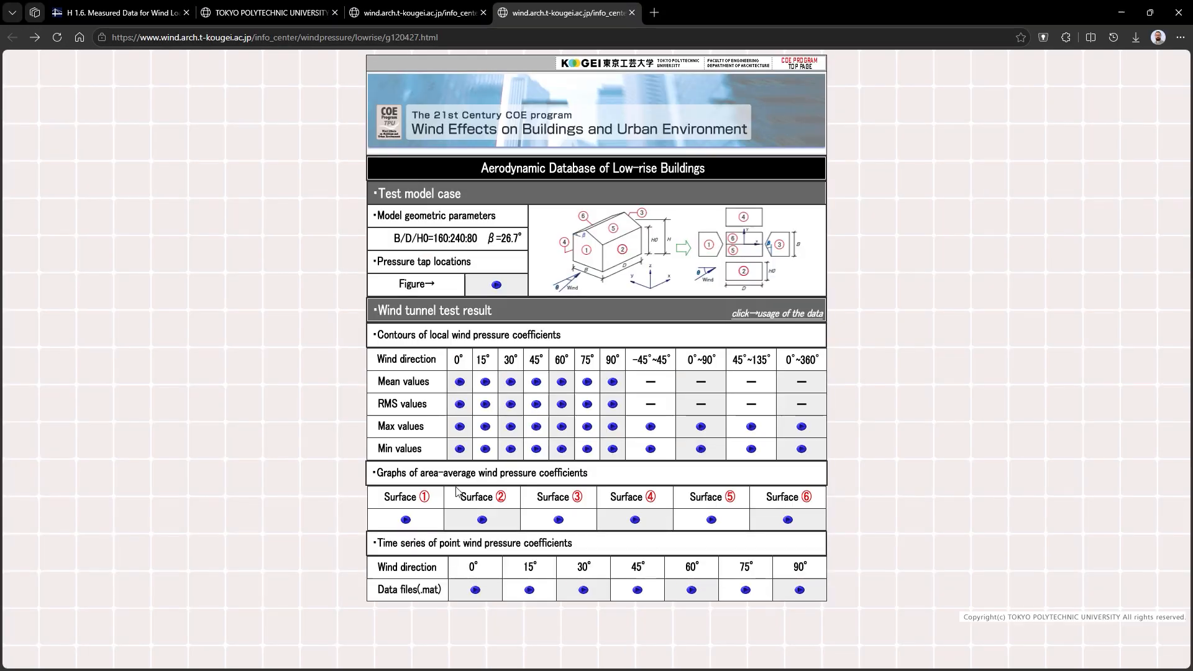
left_click(408, 520)
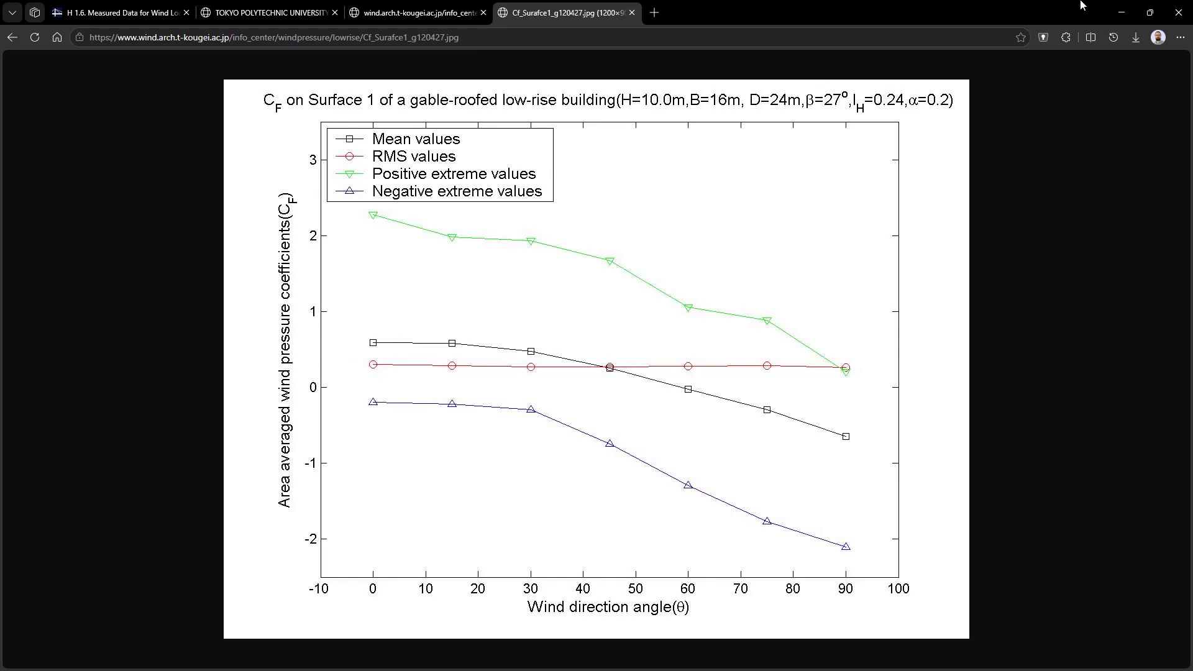
- Return to the Excel workbook and inspect the reference coefficients of surfaces 2 and 3
left_click(1124, 9)
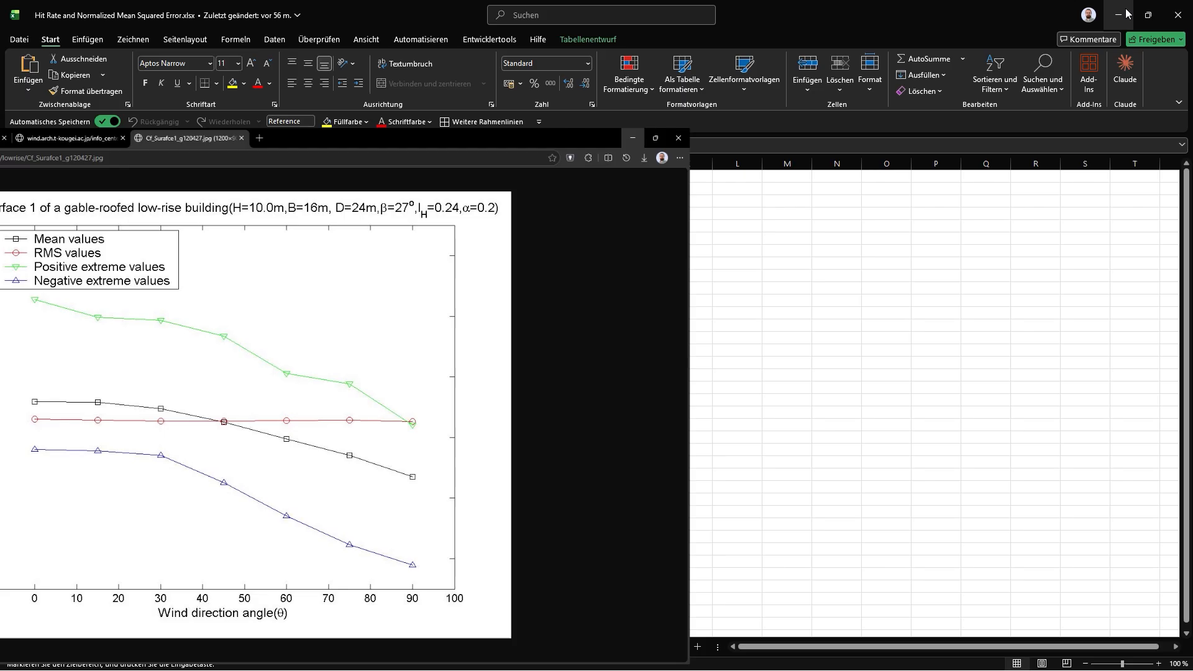
left_click(280, 202)
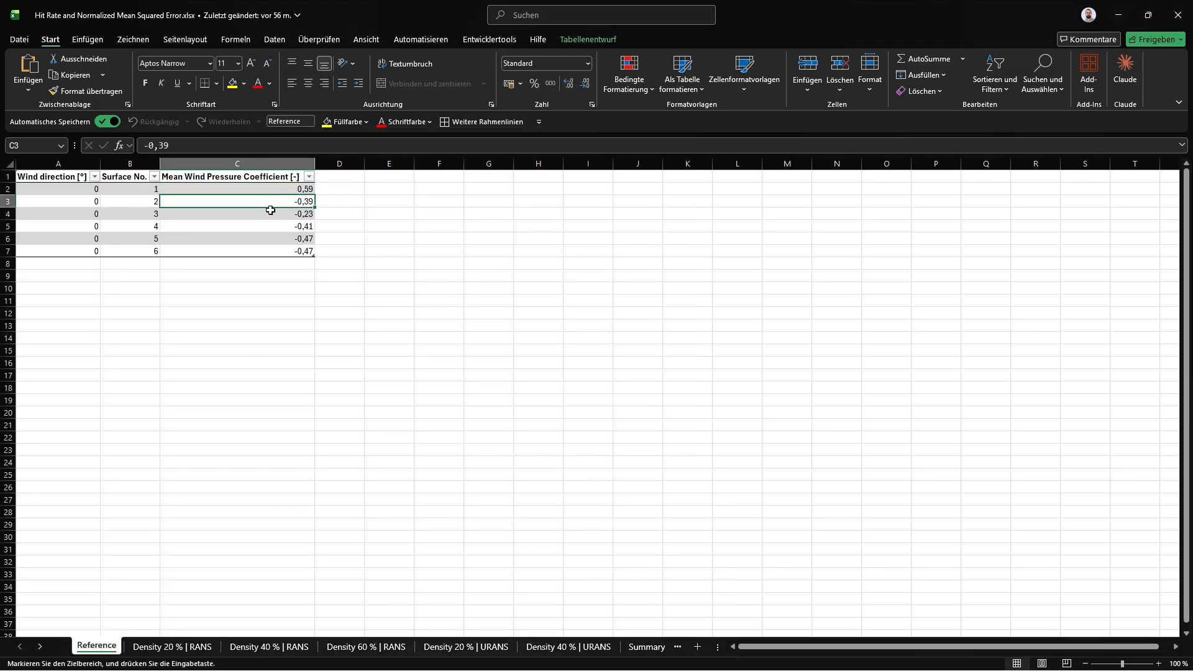
left_click(270, 210)
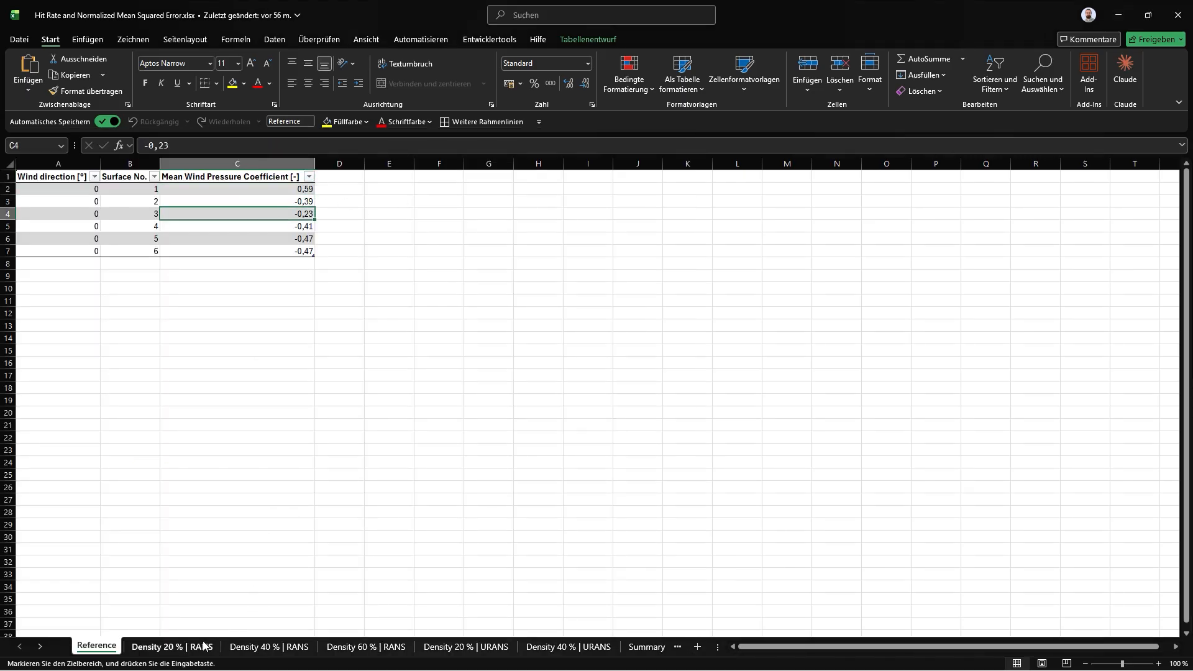
- Look through the hit rate sheets for the 20 %, 40 % and 60 % RANS simulations and the 20 % URANS simulation
left_click(178, 646)
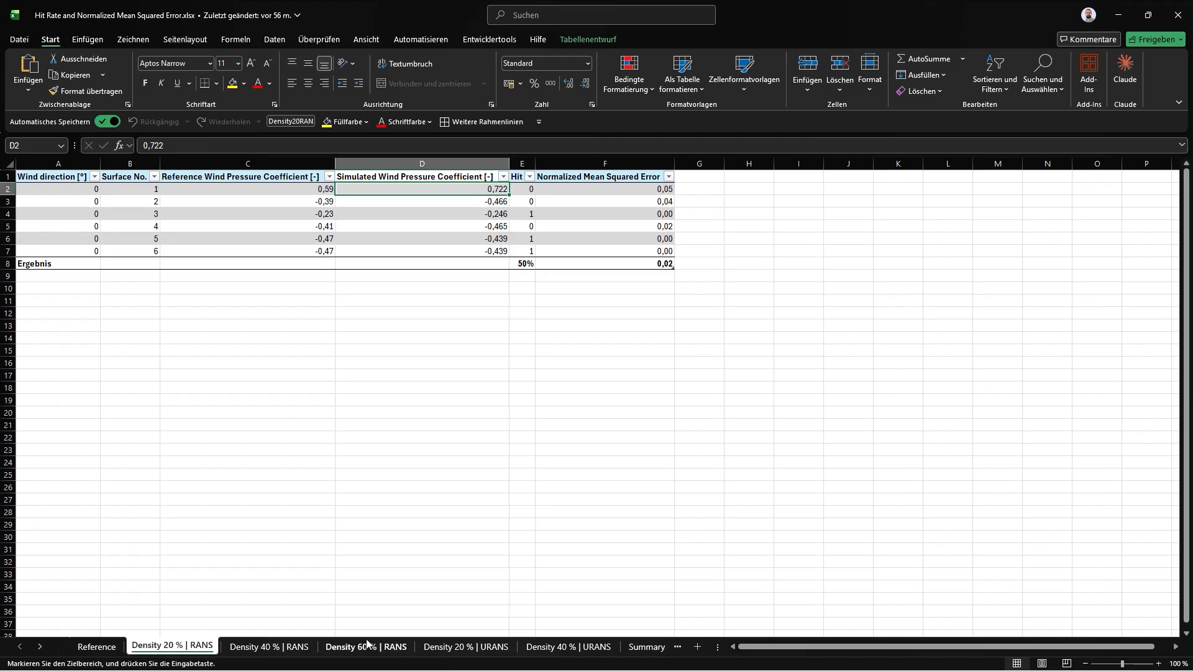
left_click(268, 649)
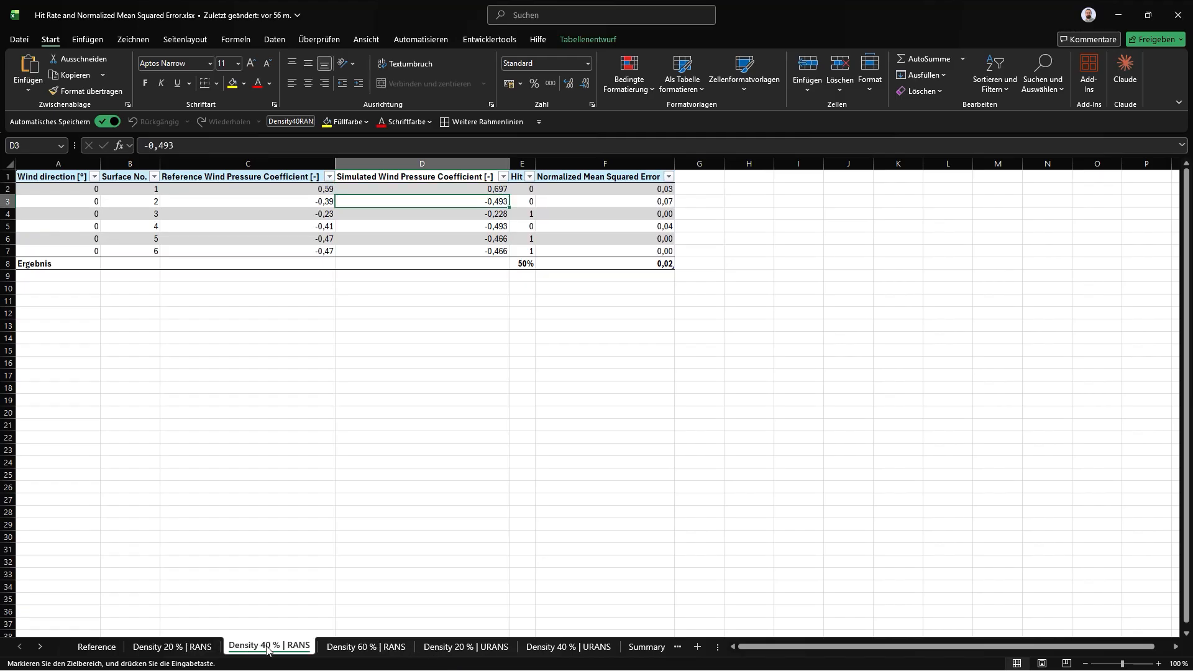
left_click(202, 648)
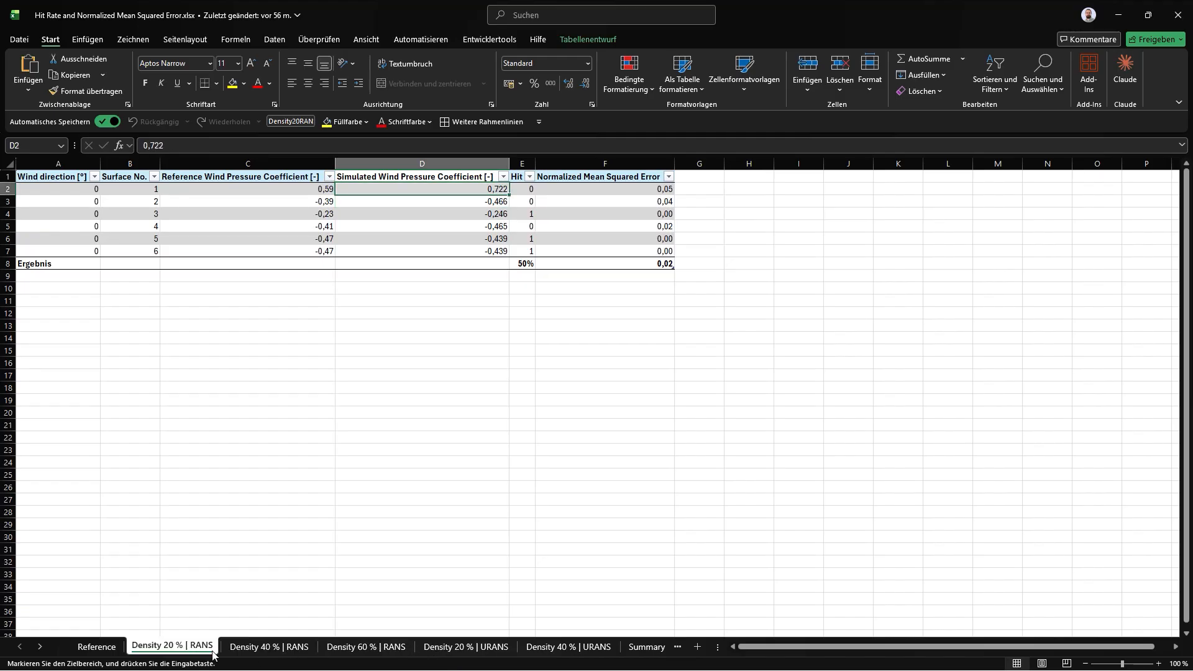
left_click(255, 649)
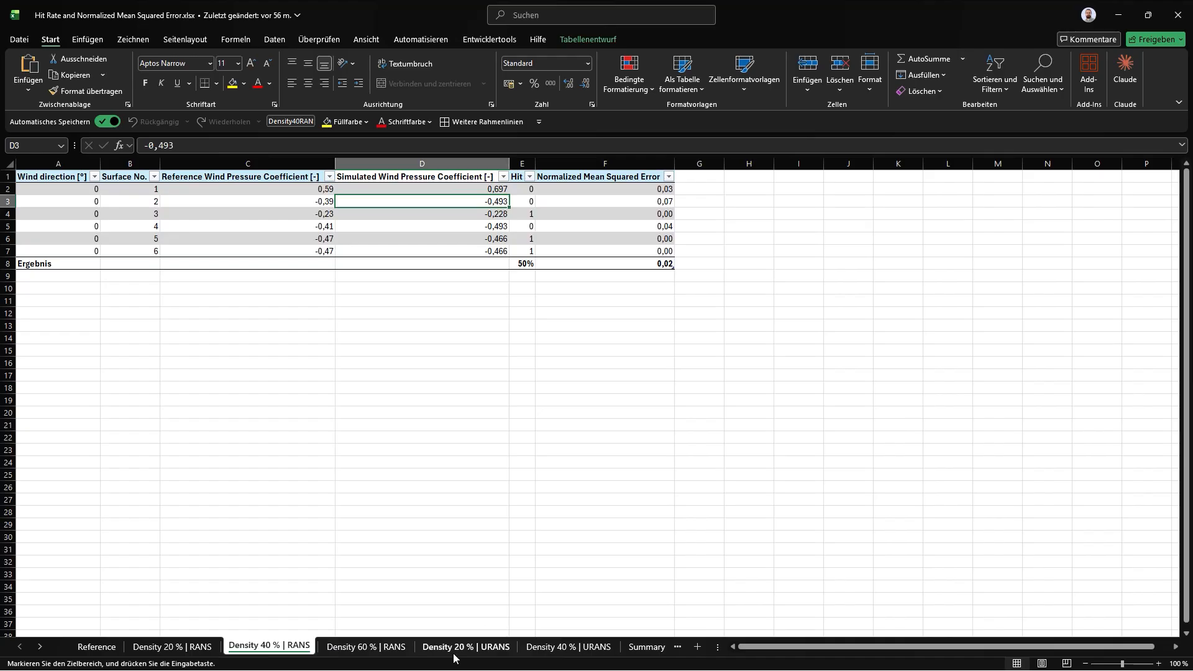
left_click(491, 648)
left_click(350, 649)
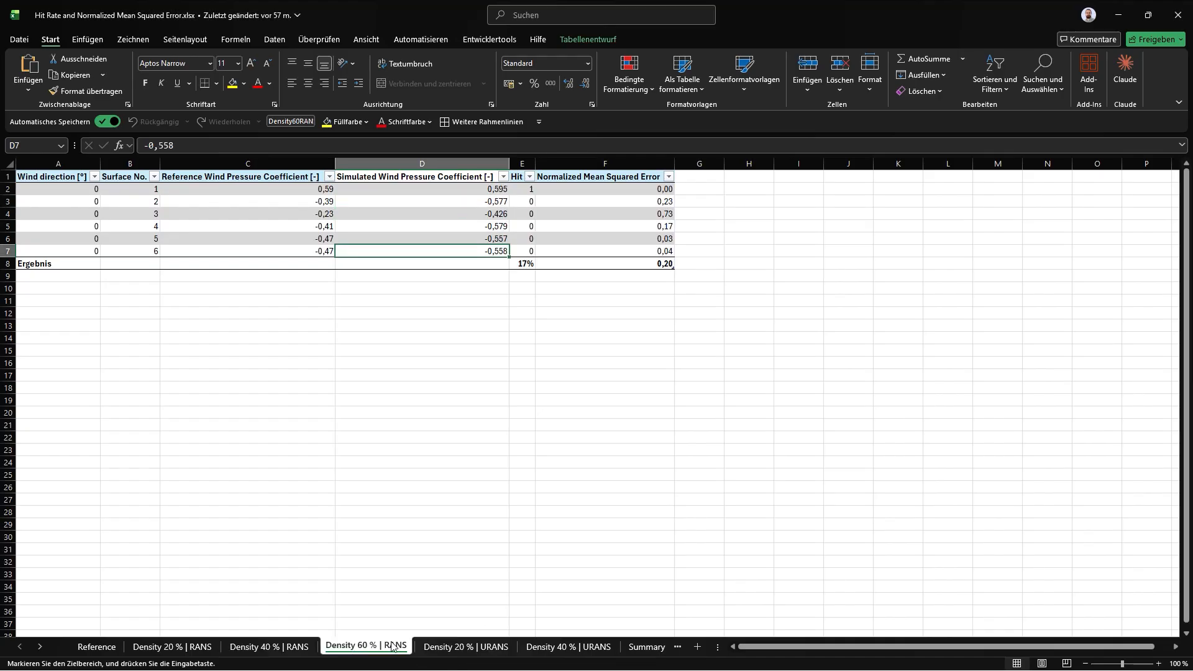
- Return to the Density 20 % | RANS sheet and highlight the simulated wind pressure coefficients of all six surfaces
left_click(203, 649)
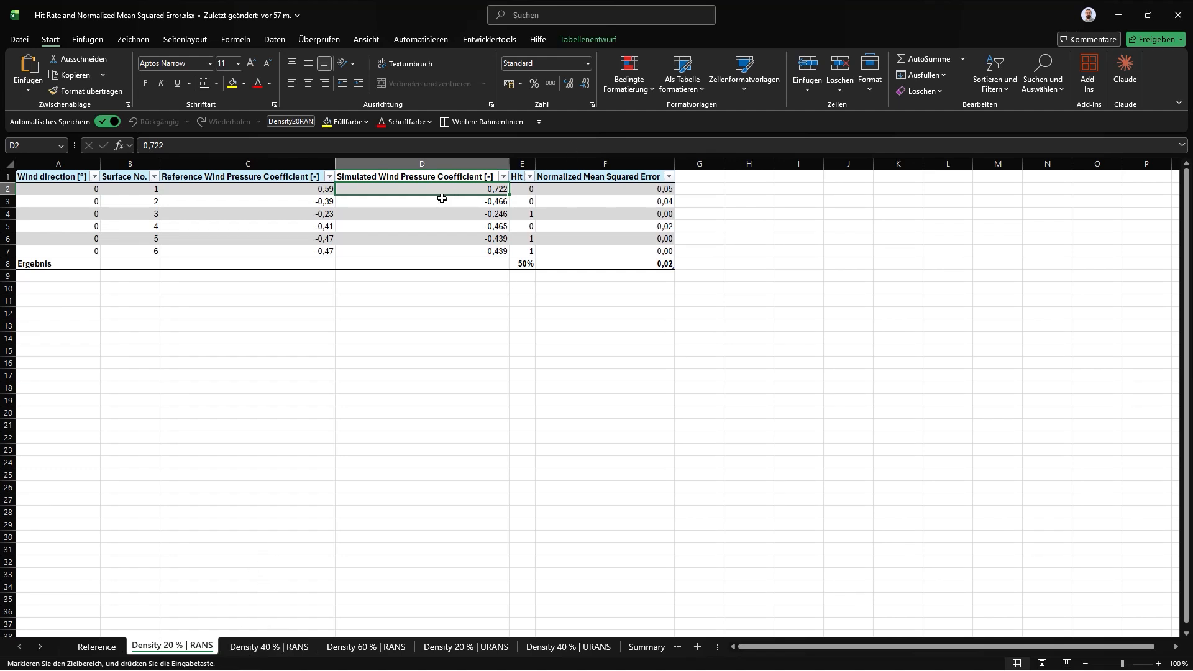
left_click(425, 253, "shift")
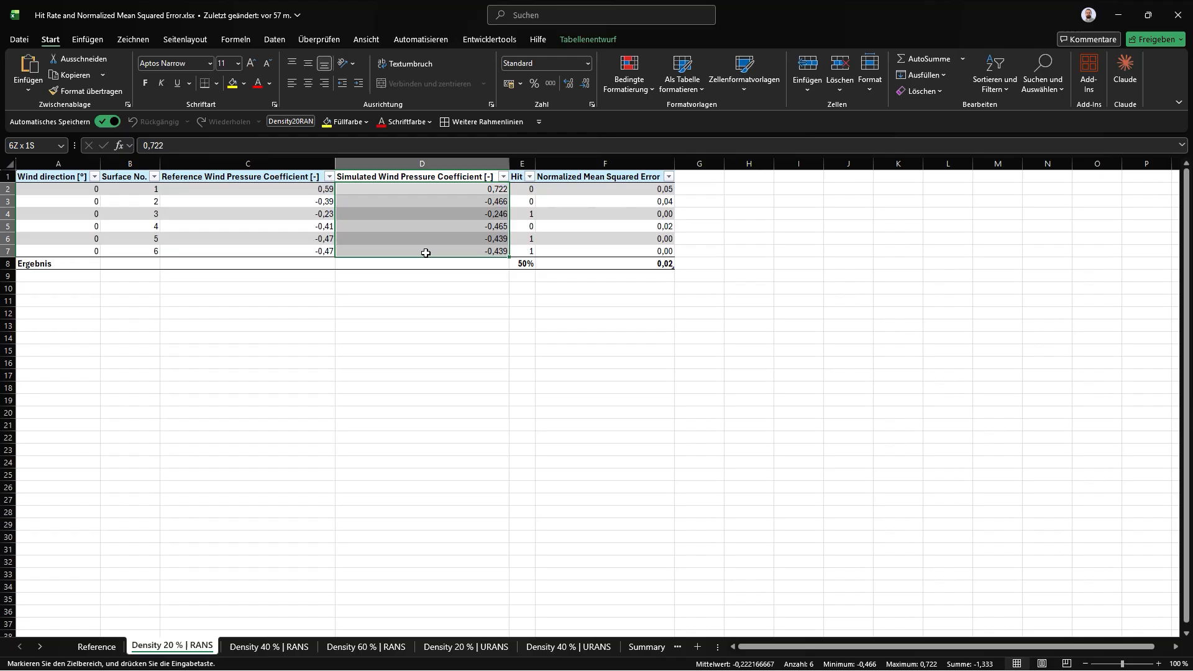
left_click(429, 188)
left_click_drag(428, 194, 437, 250)
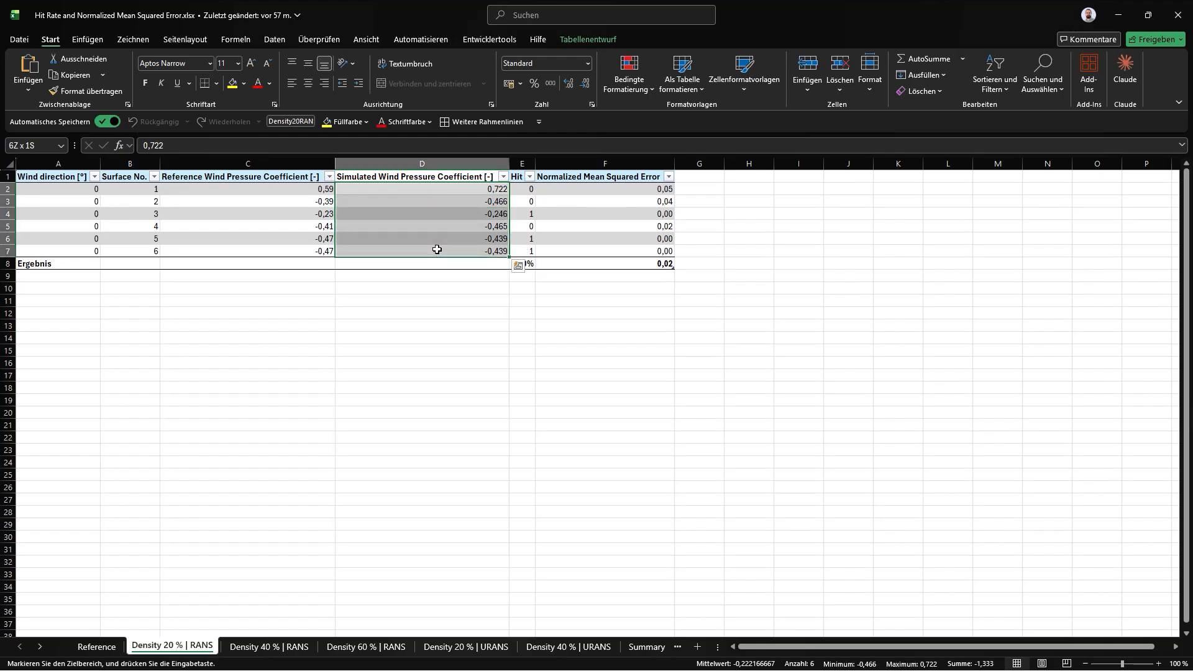
left_click(466, 206)
- Highlight the Hit and Normalized Mean Squared Error values of all six surfaces and inspect the hit formula for surface 3
left_click(528, 189)
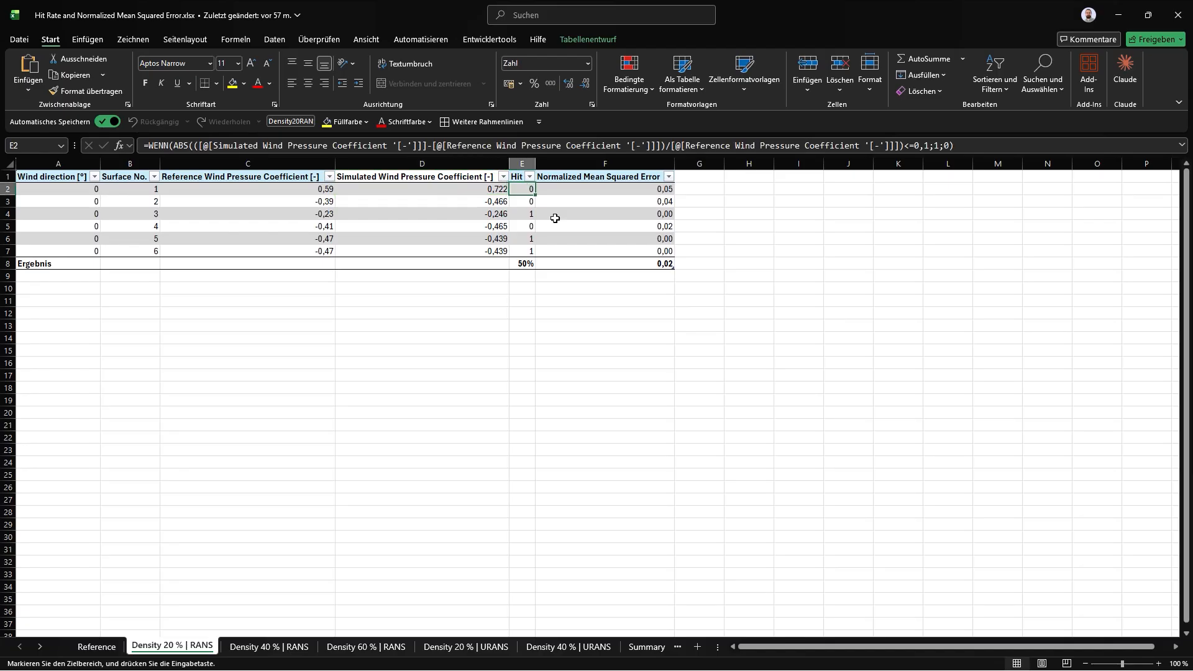
left_click(563, 248, "shift")
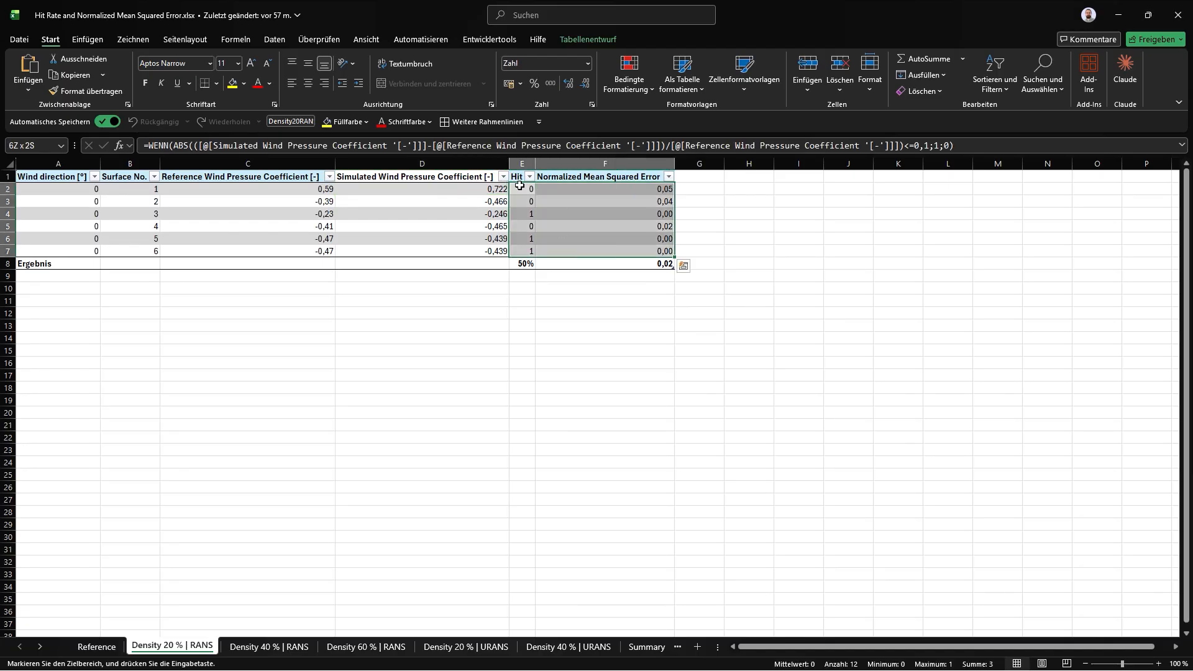
left_click_drag(519, 185, 587, 250)
left_click(527, 210)
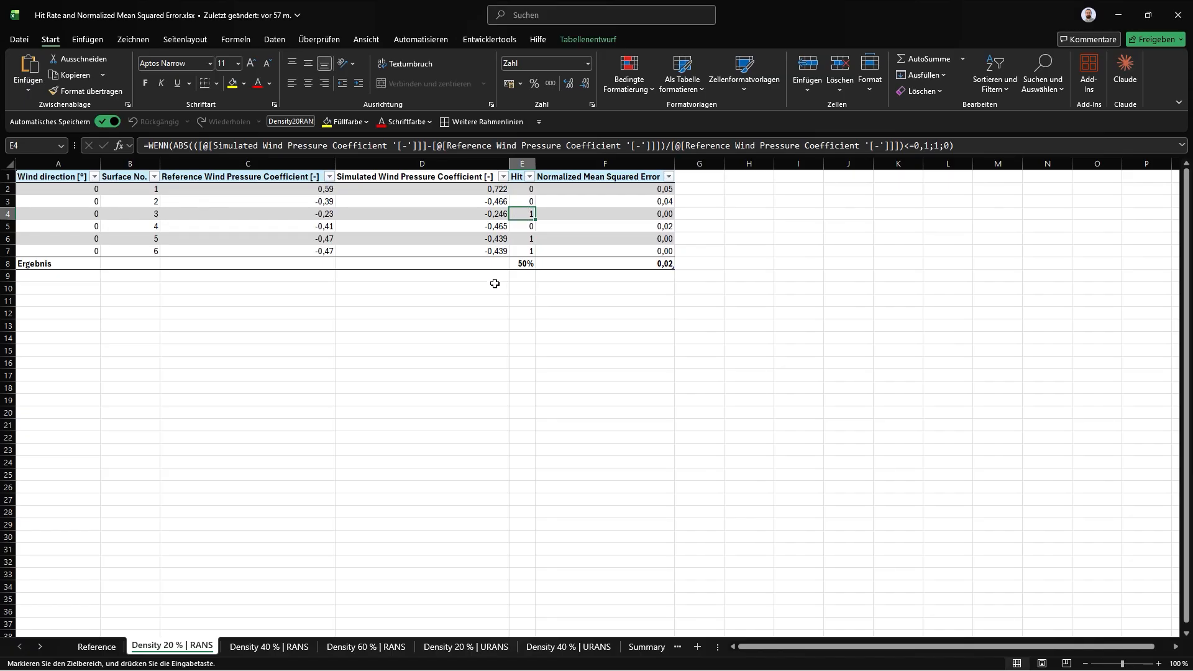
- Switch to the browser and review the Dlubal manual page H 1.6 from the User Story through the input data to the Computational Mesh Study
key("alt+Tab")
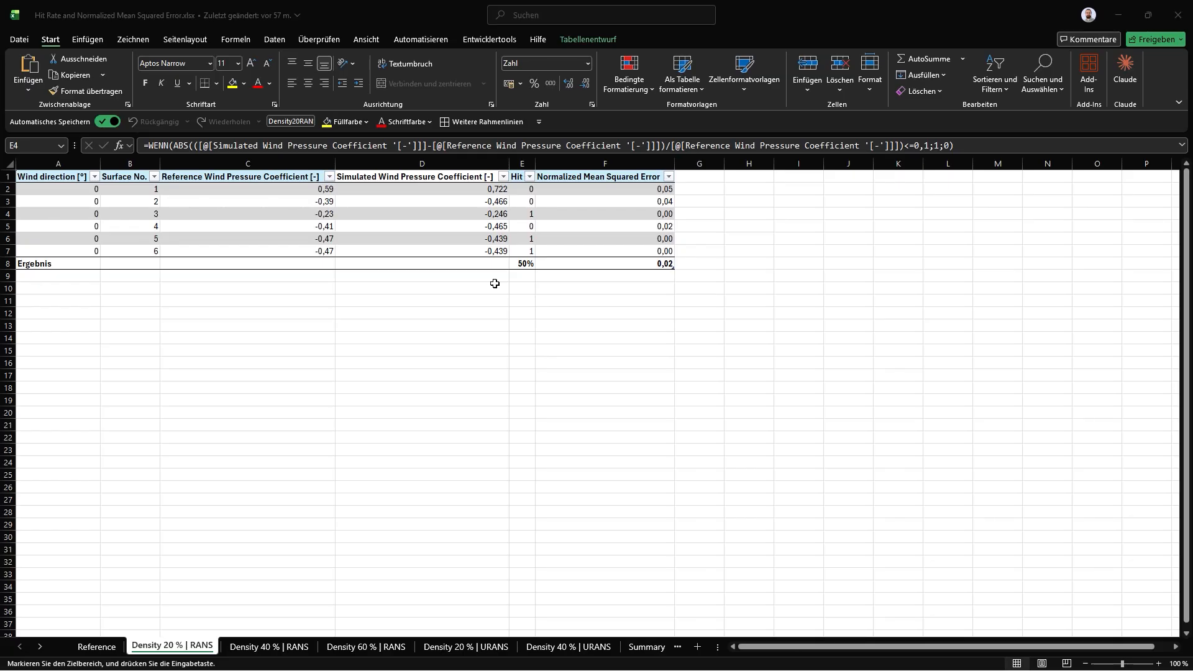
key("alt+Tab")
left_click(147, 14)
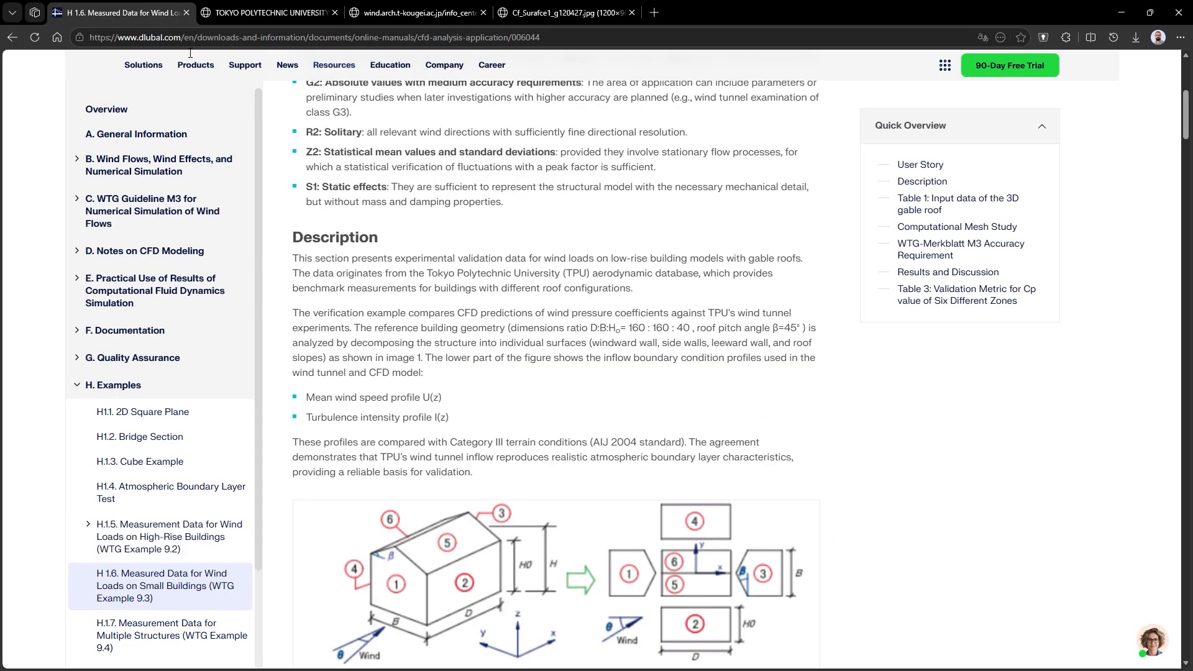
scroll(466, 251, "up", 5)
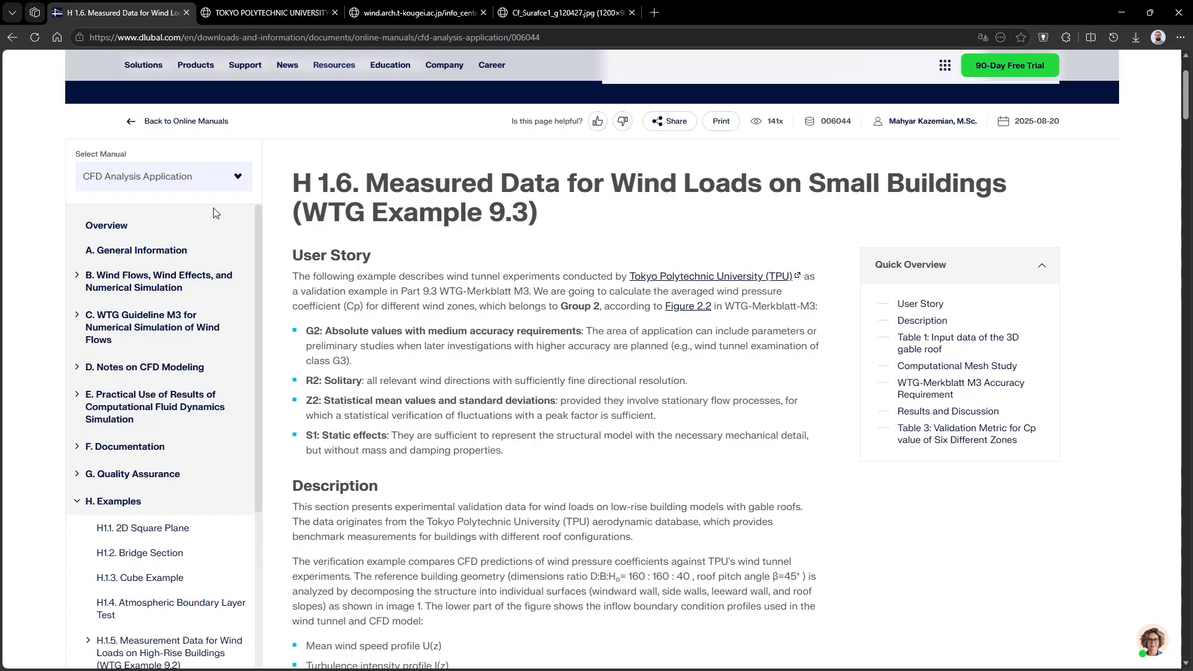
scroll(393, 340, "down", 9)
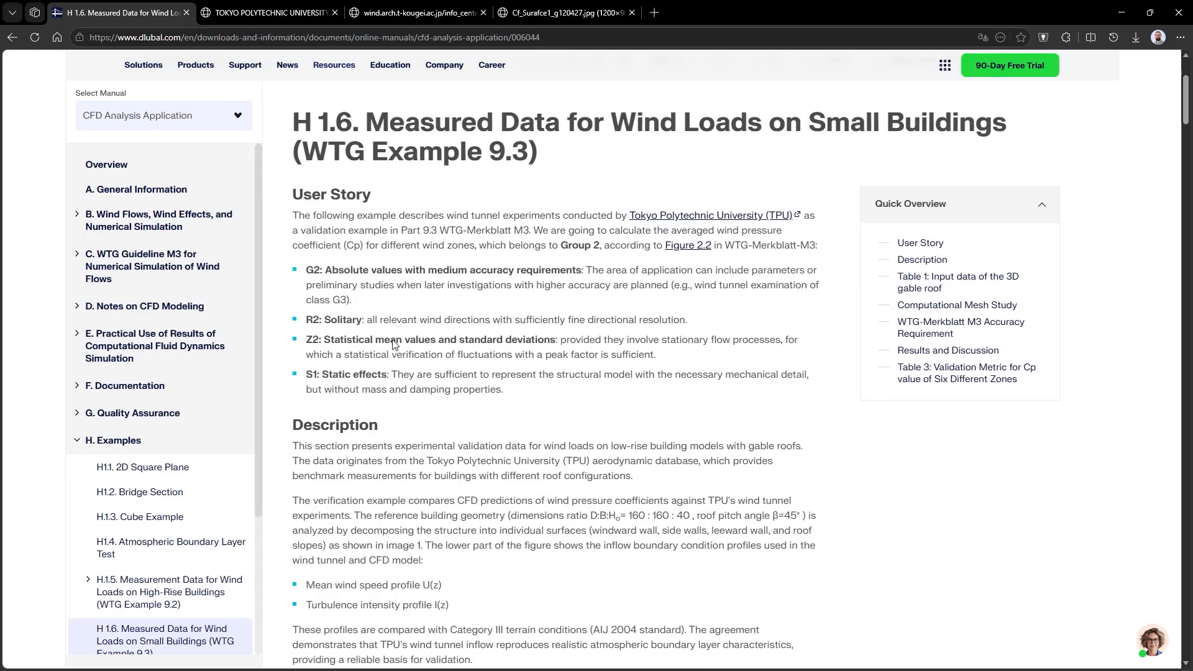
scroll(394, 340, "down", 2)
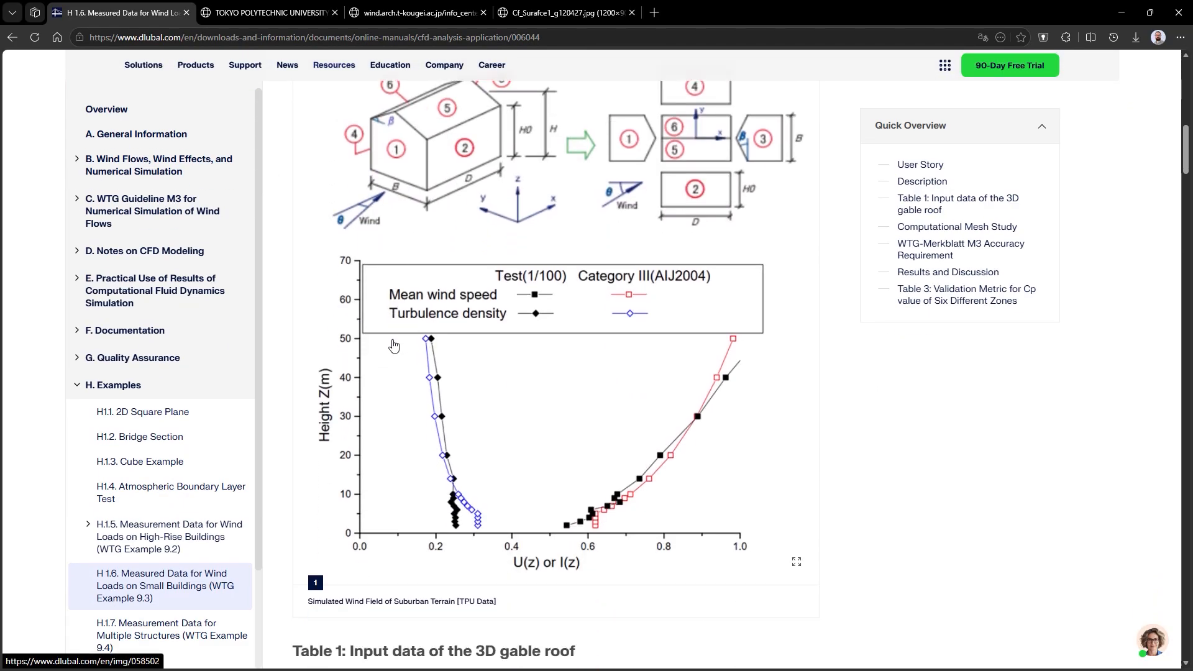
scroll(494, 279, "down", 3)
scroll(495, 279, "down", 2)
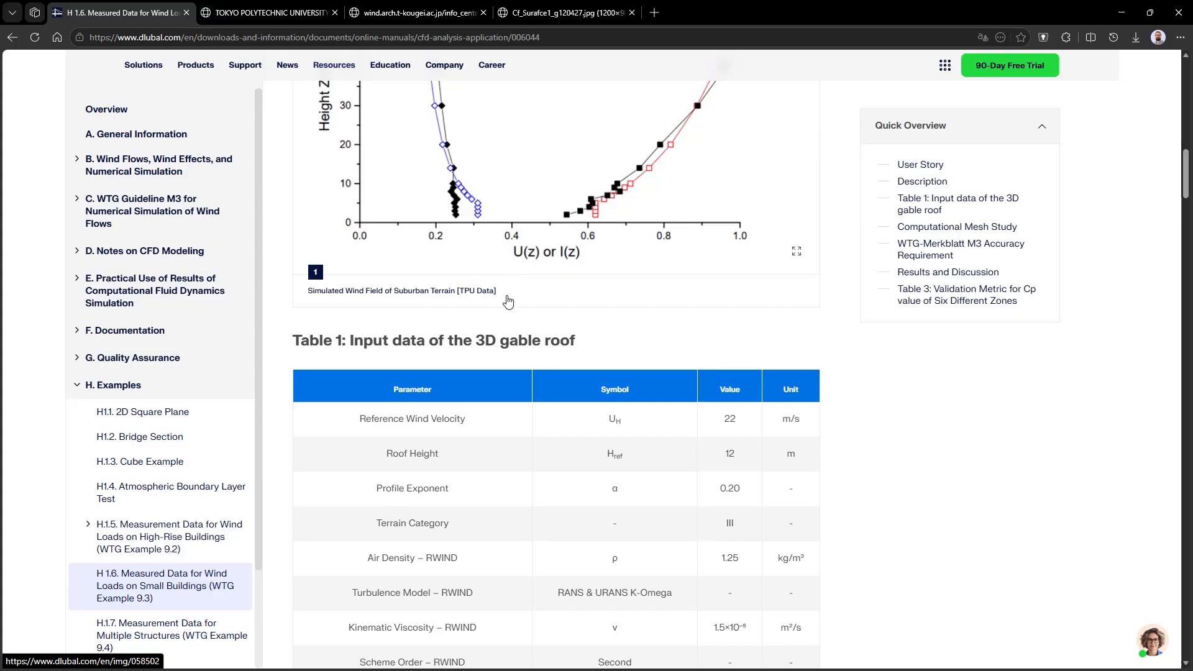
scroll(529, 280, "down", 3)
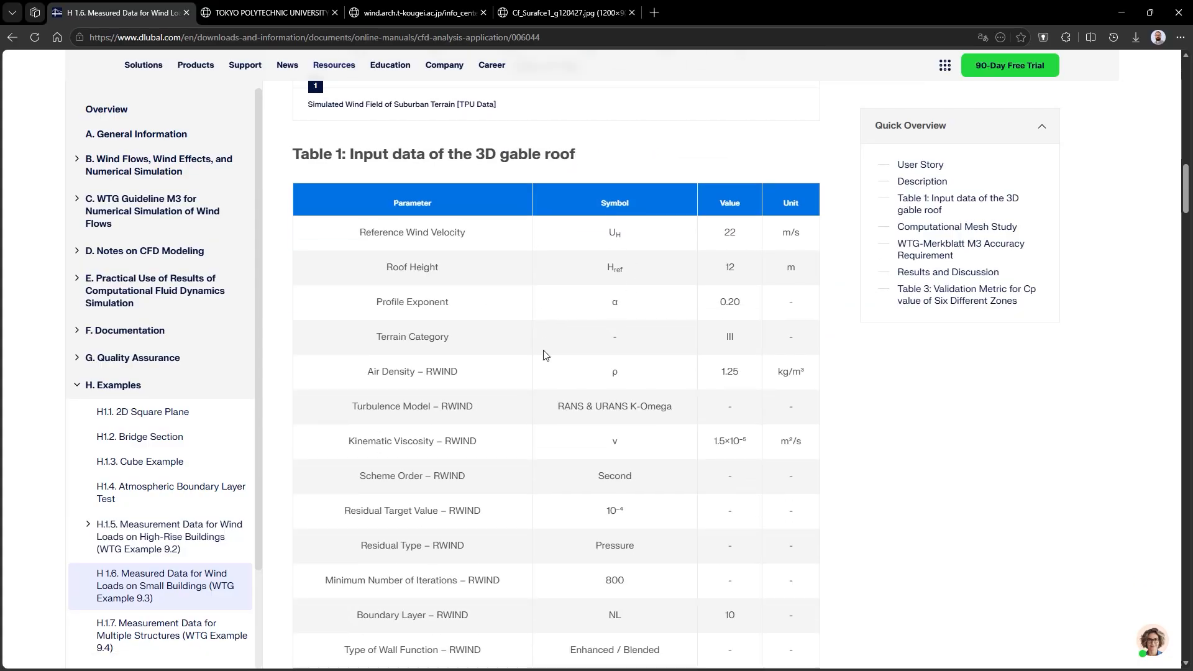
scroll(544, 350, "down", 10)
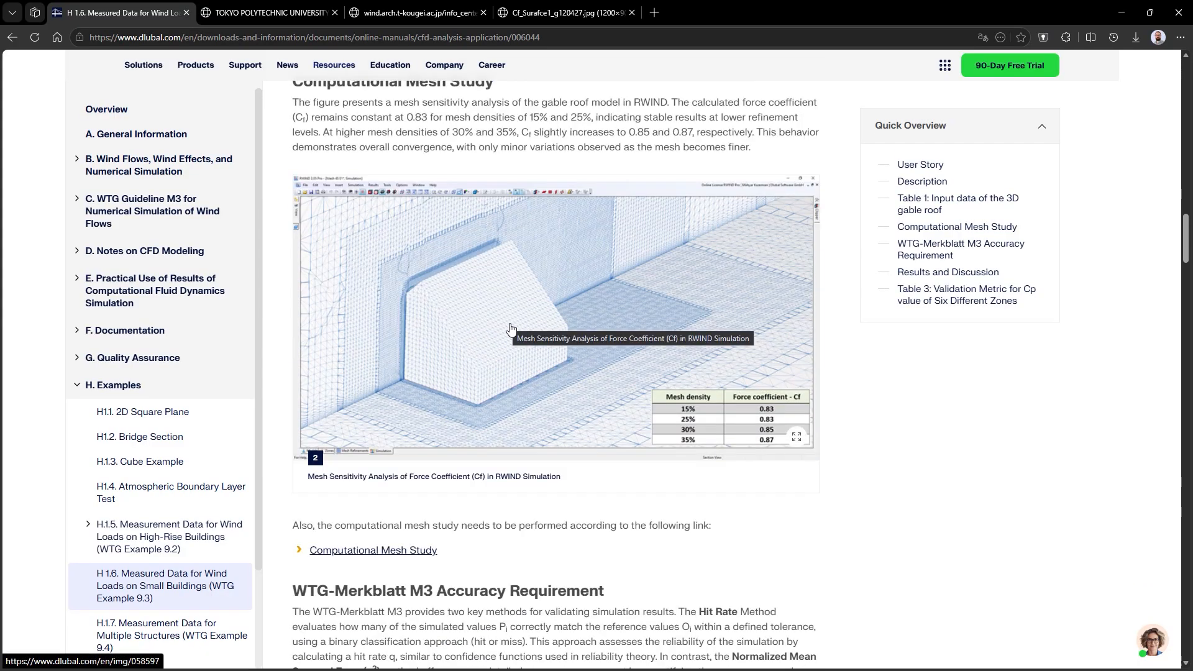
- Highlight the start of the WTG-Merkblatt M3 Accuracy Requirement heading and open the linked article on the Hit Rate Method
scroll(506, 348, "down", 4)
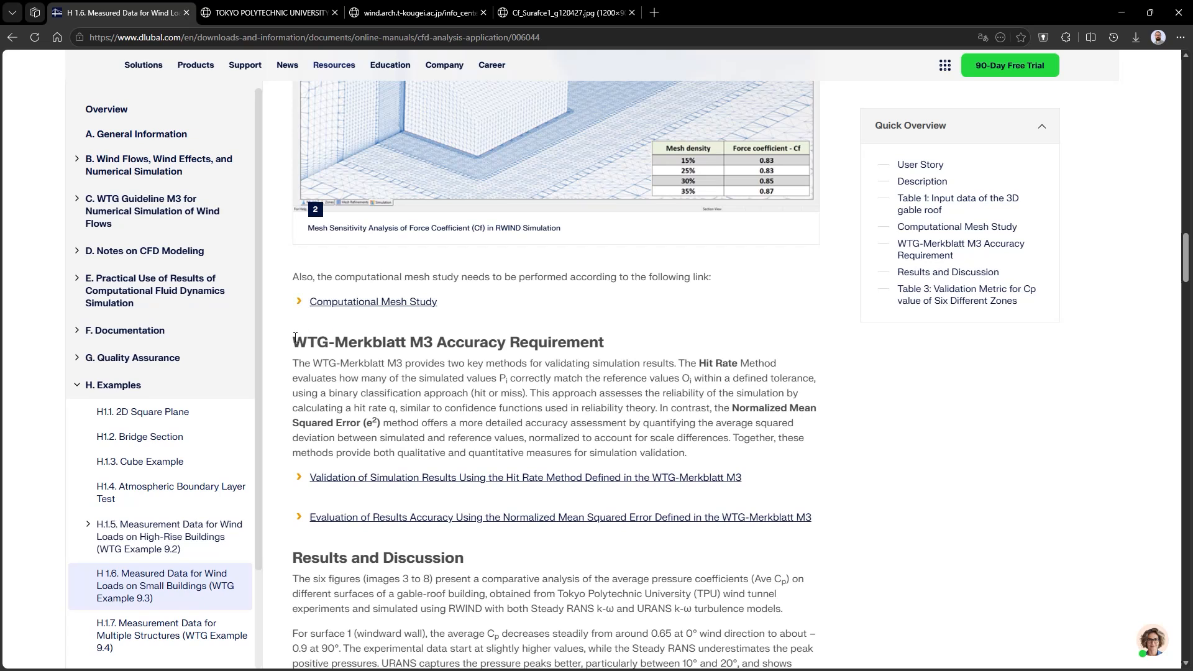
left_click_drag(293, 342, 421, 342)
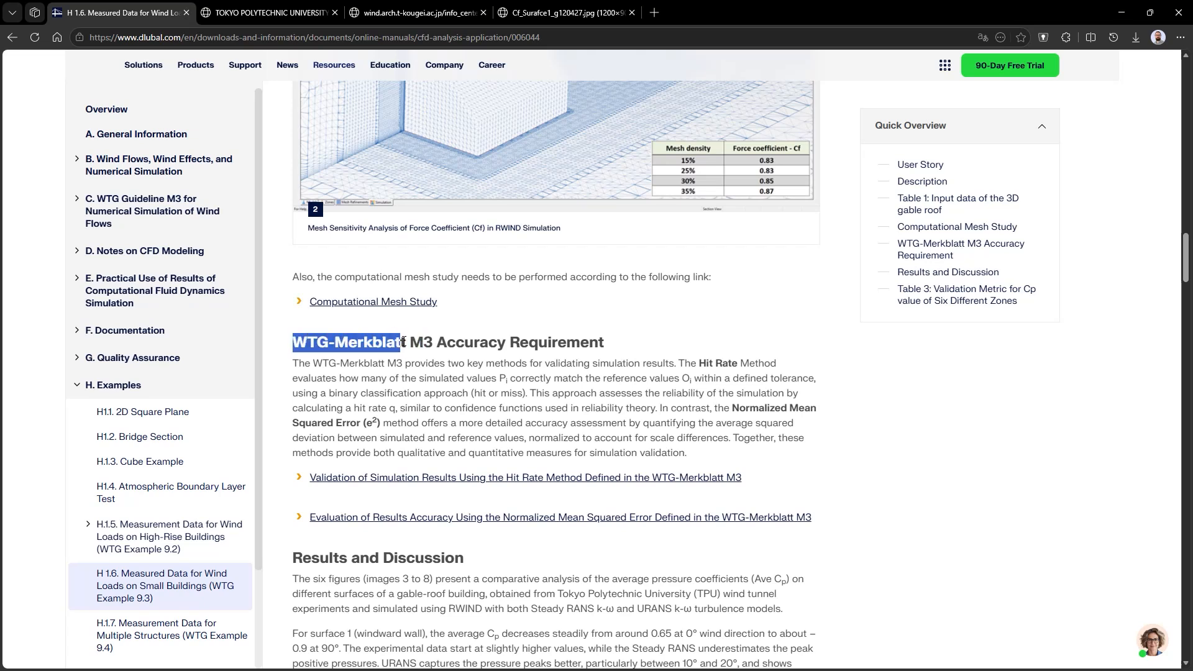
left_click(403, 349)
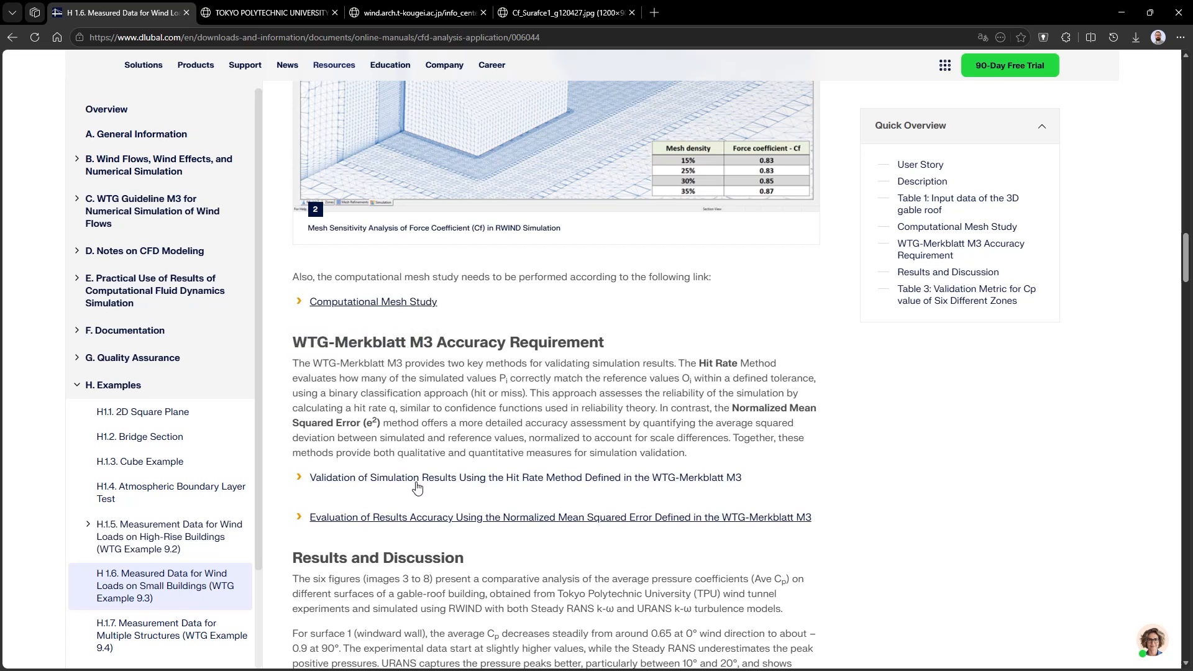
left_click(498, 483)
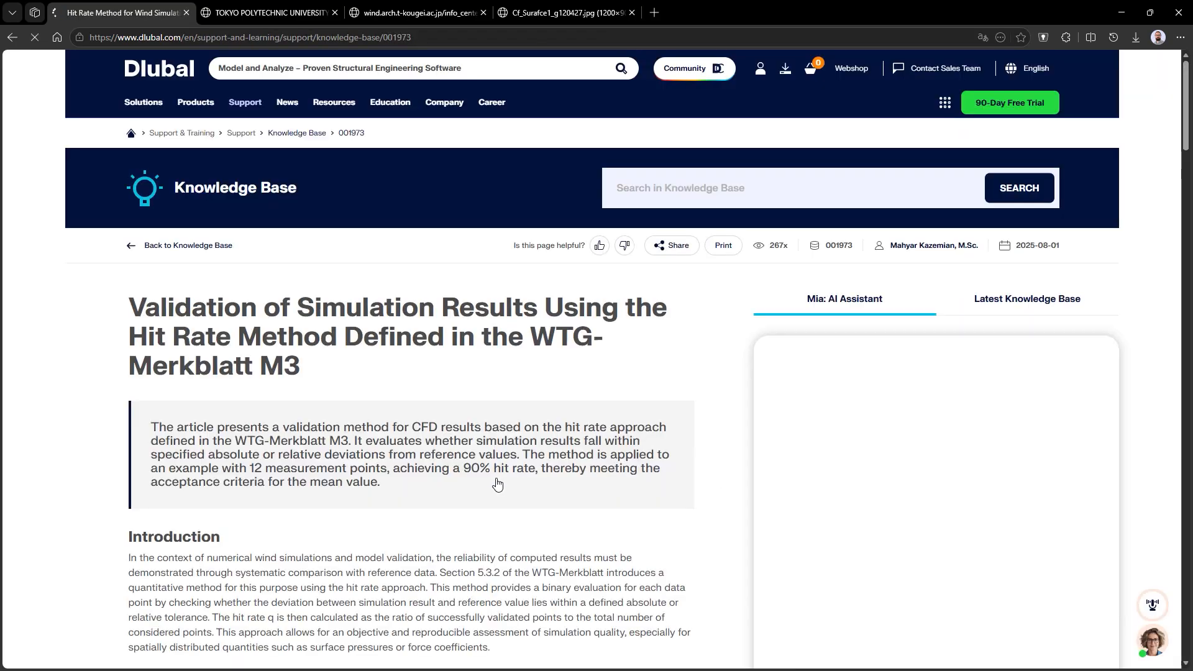
- Examine the Definition of the Hit Rate section, highlighting the words Hit Rate and reading the formula and its variables
scroll(237, 452, "down", 4)
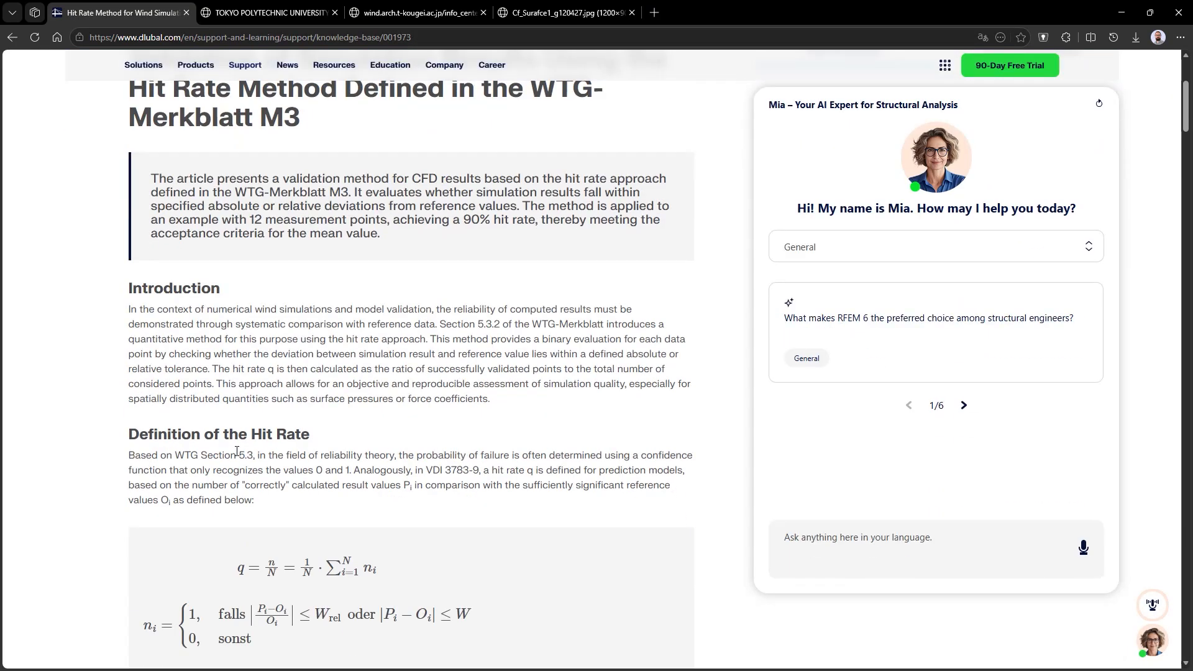
left_click_drag(323, 438, 250, 438)
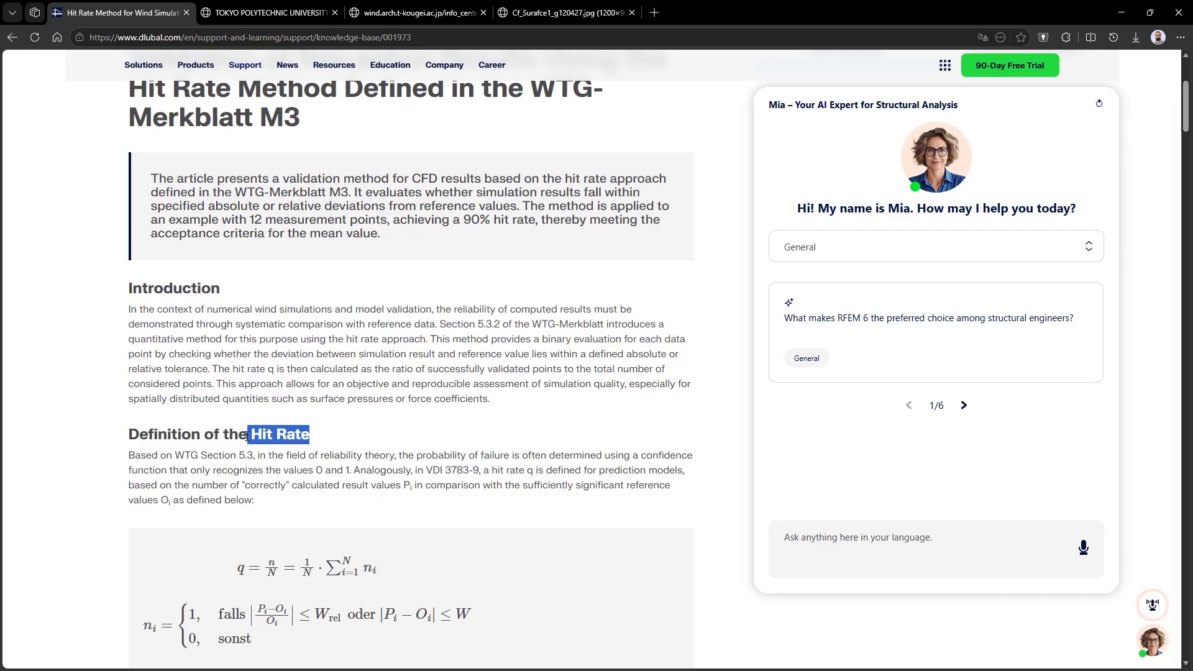
scroll(262, 463, "down", 1)
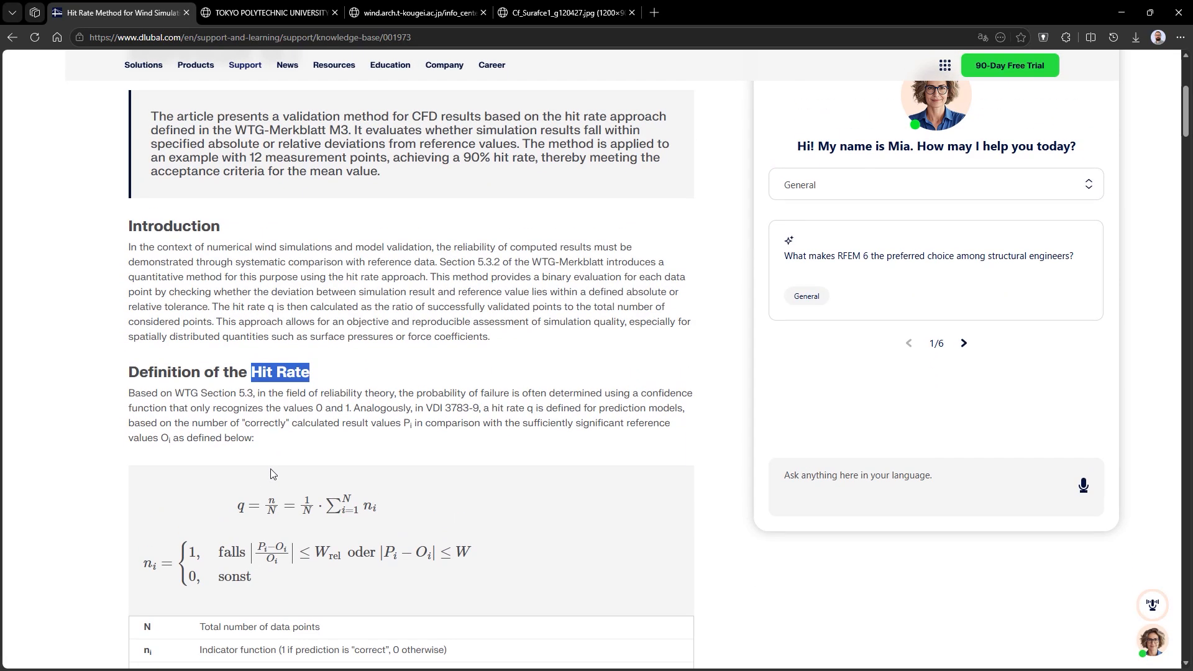
scroll(273, 474, "down", 1)
scroll(305, 488, "down", 5)
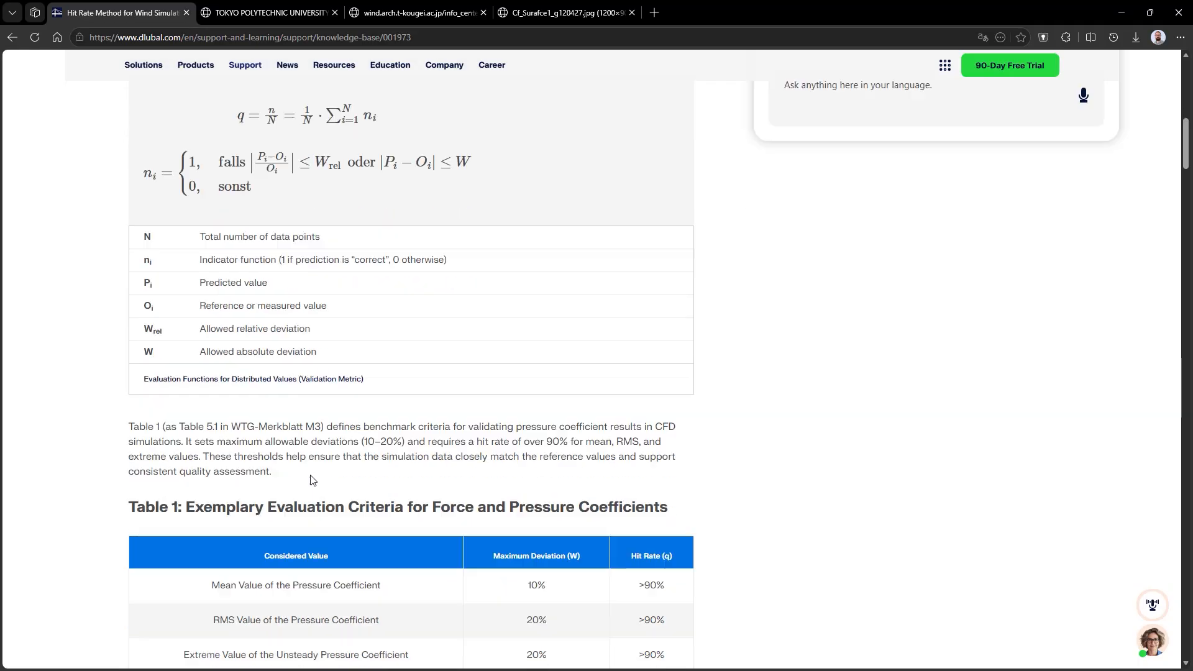
- In Table 1, highlight the maximum deviation for the mean pressure coefficient and its row label, then return to the hit rate formula
scroll(312, 480, "down", 3)
left_click_drag(547, 417, 521, 417)
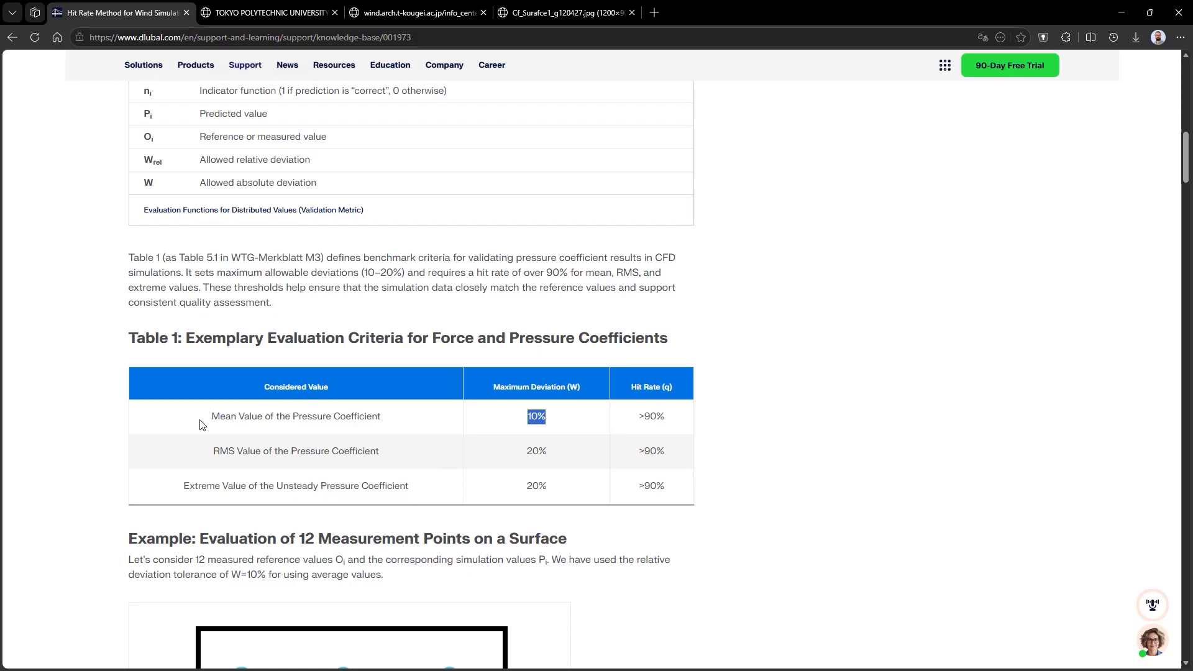
left_click_drag(238, 417, 405, 418)
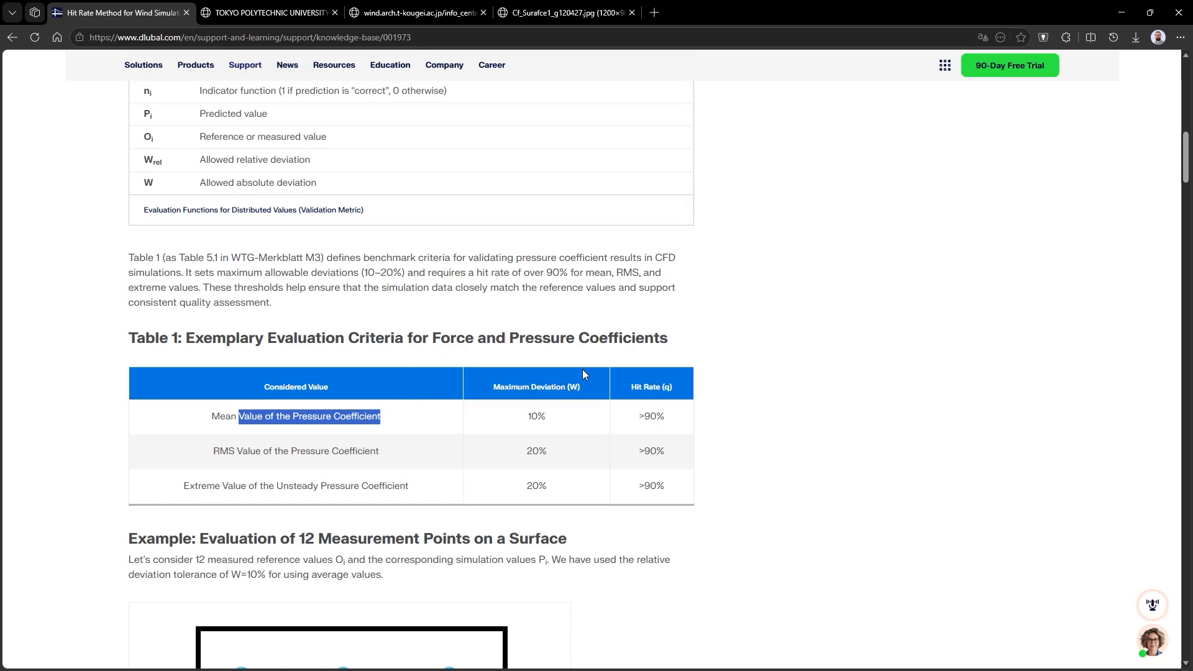
scroll(583, 370, "up", 5)
scroll(583, 373, "up", 2)
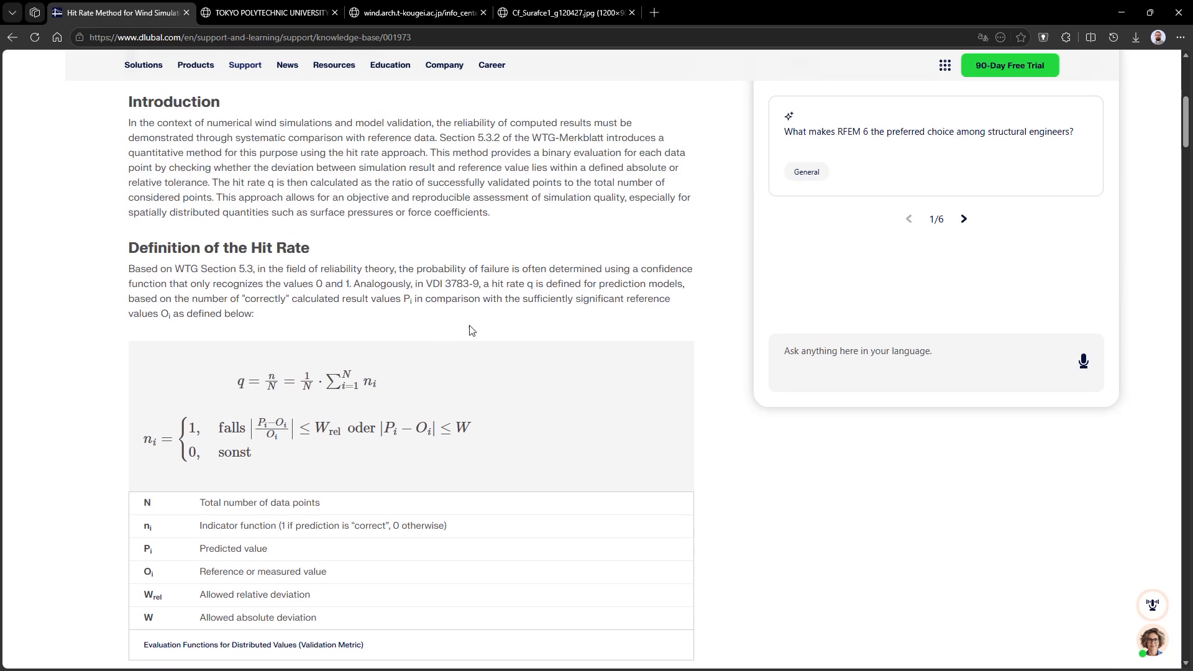
- Go back to the manual page, open the Normalized Mean Squared Error article and highlight the e²≤0.01 benchmark under Quantitative Precision
key("alt+Left")
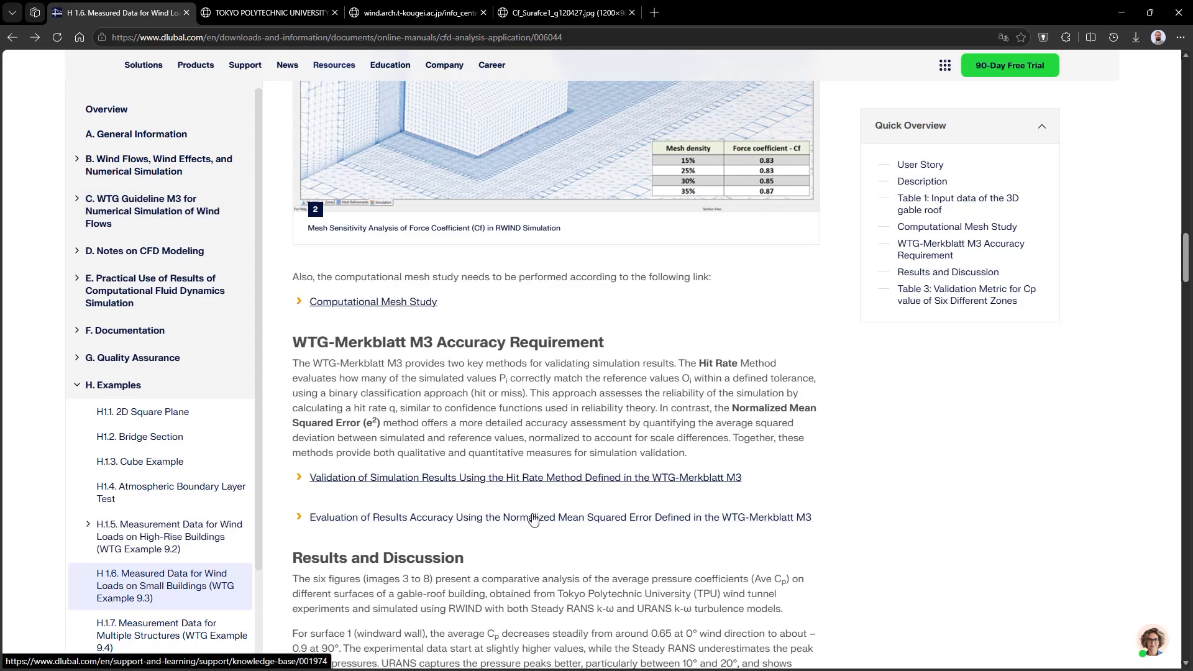
left_click(488, 518)
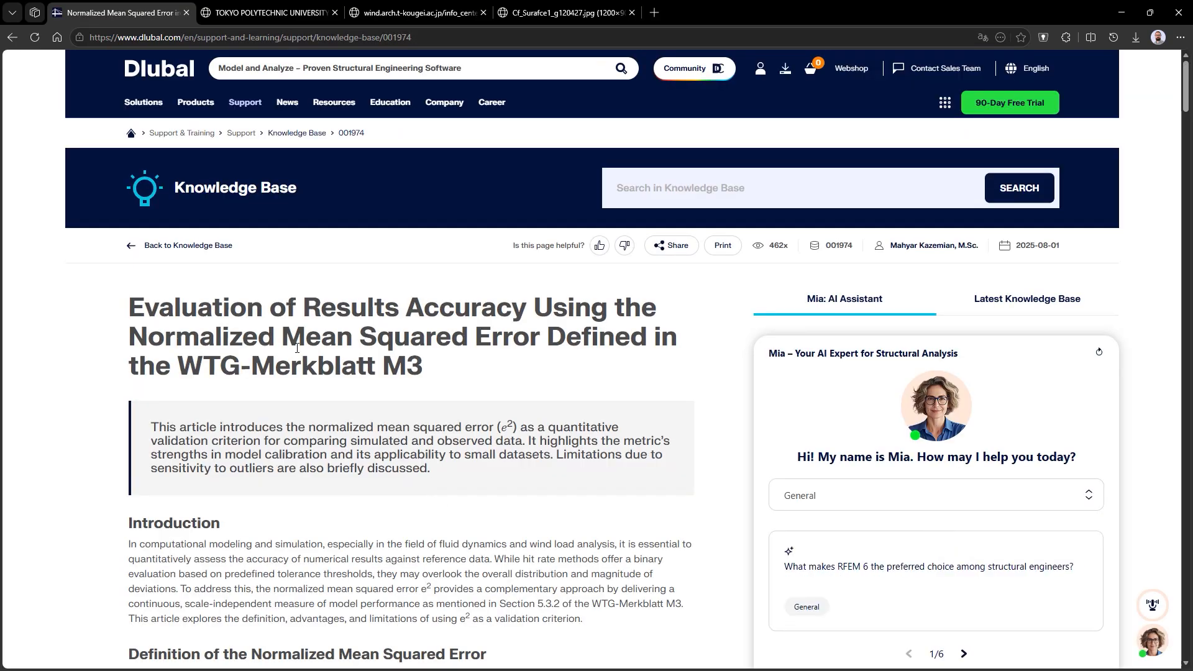
scroll(447, 422, "down", 5)
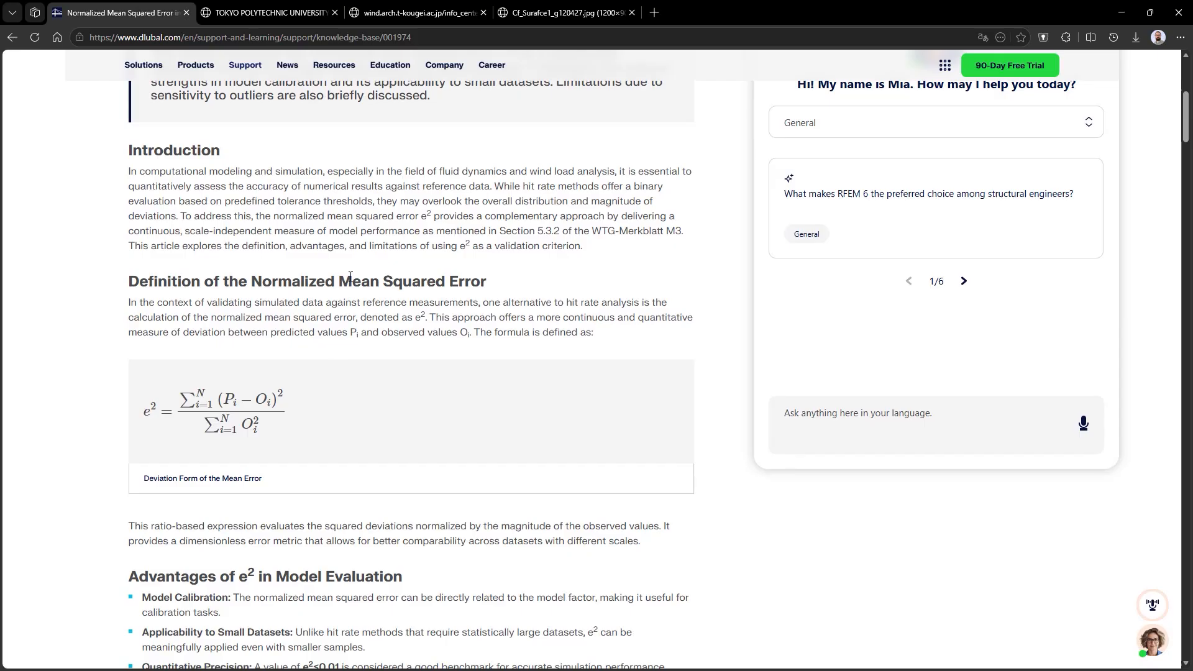
scroll(285, 300, "down", 5)
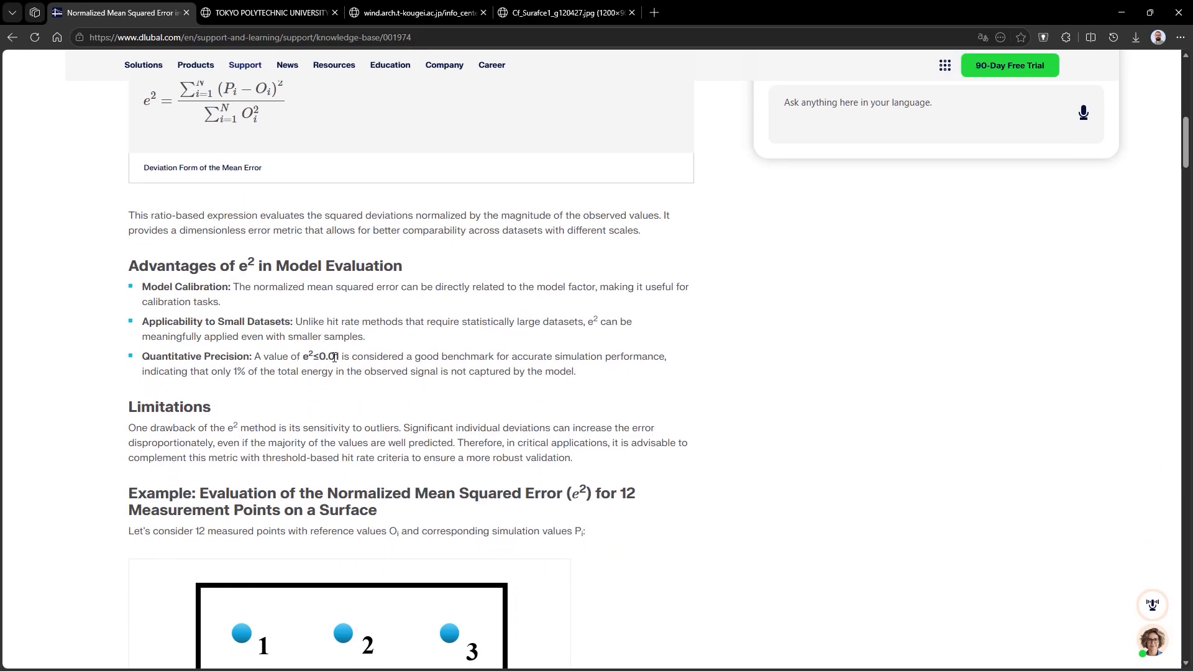
left_click_drag(338, 357, 302, 357)
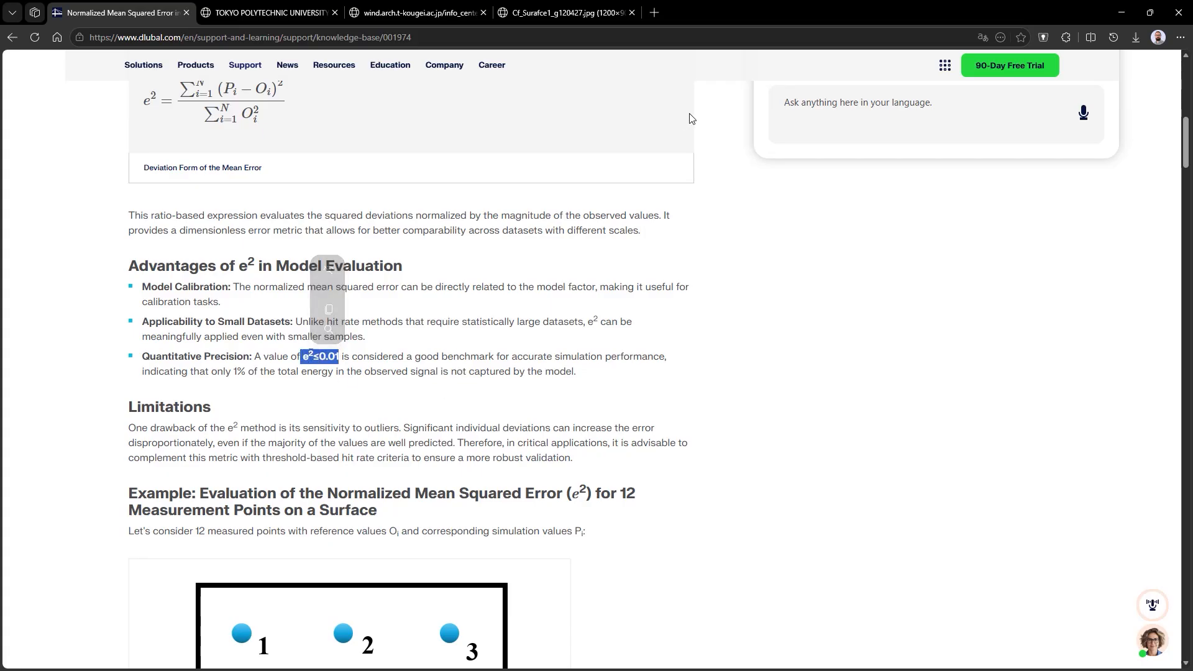
- Return to the Excel workbook and inspect the total hit rate formula and the reference and simulated coefficients on the Density 20 % | RANS sheet
left_click(1126, 13)
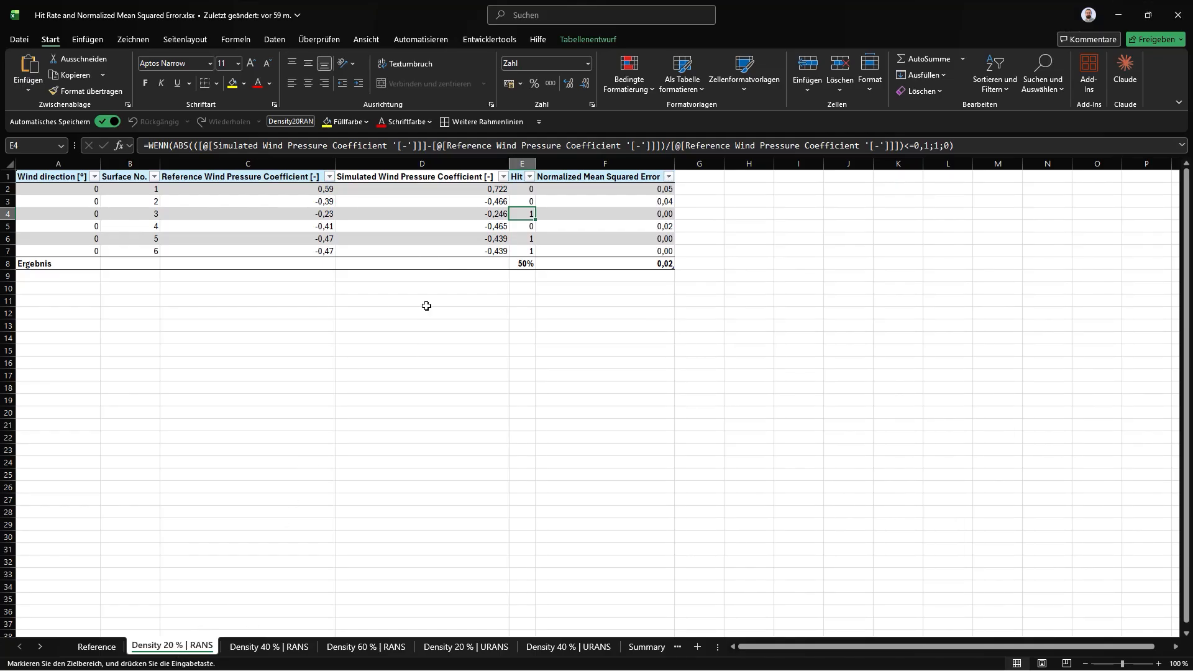
left_click(521, 266)
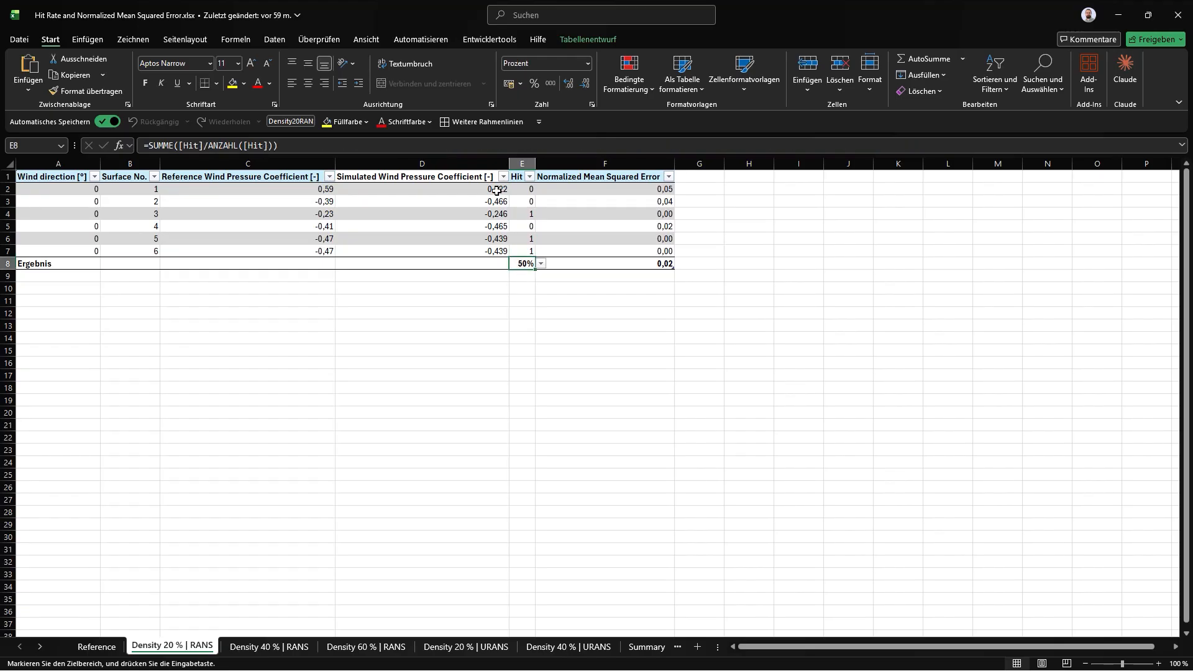
left_click(489, 213)
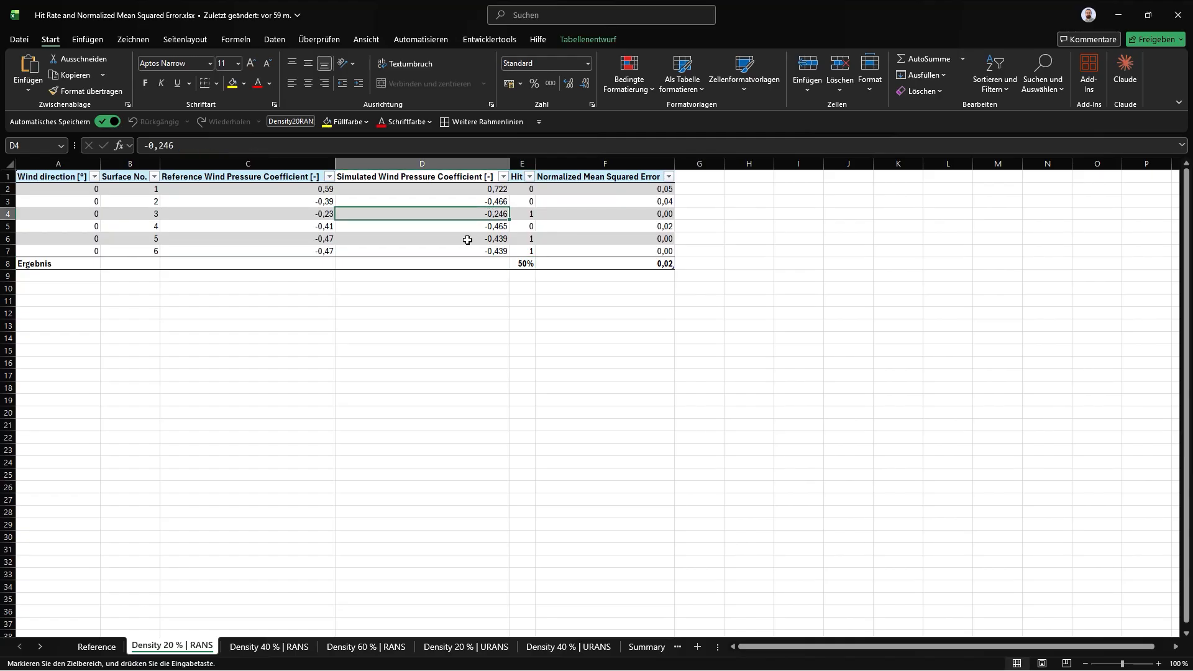
left_click(149, 214)
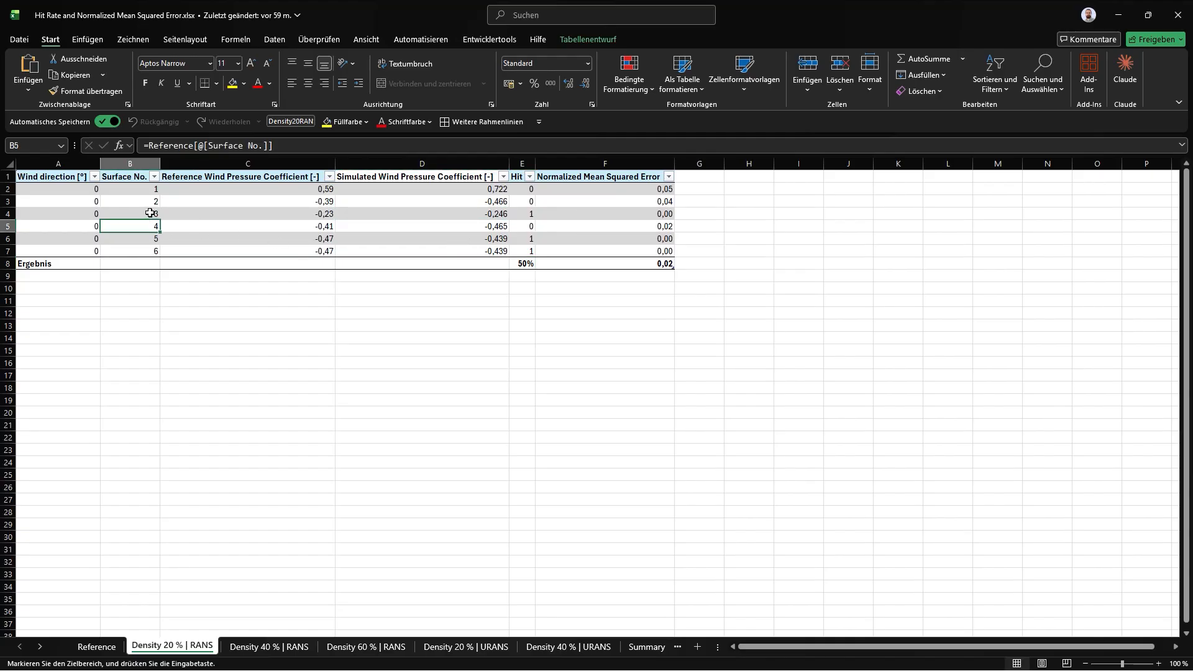
left_click(324, 249)
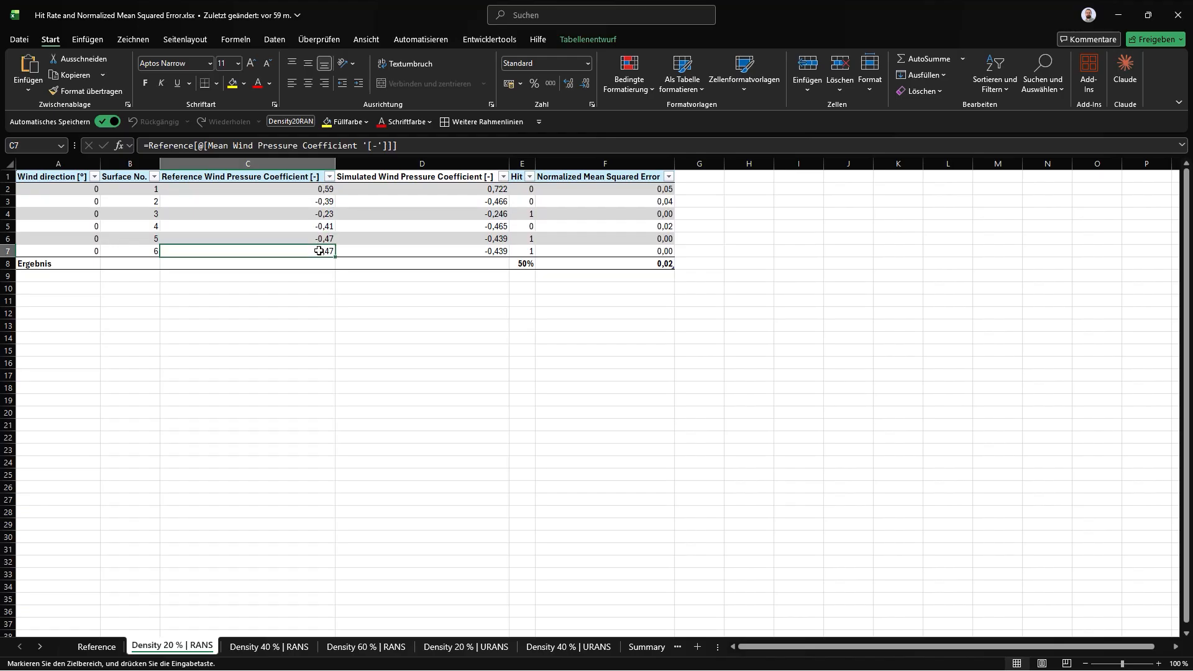
left_click(425, 236)
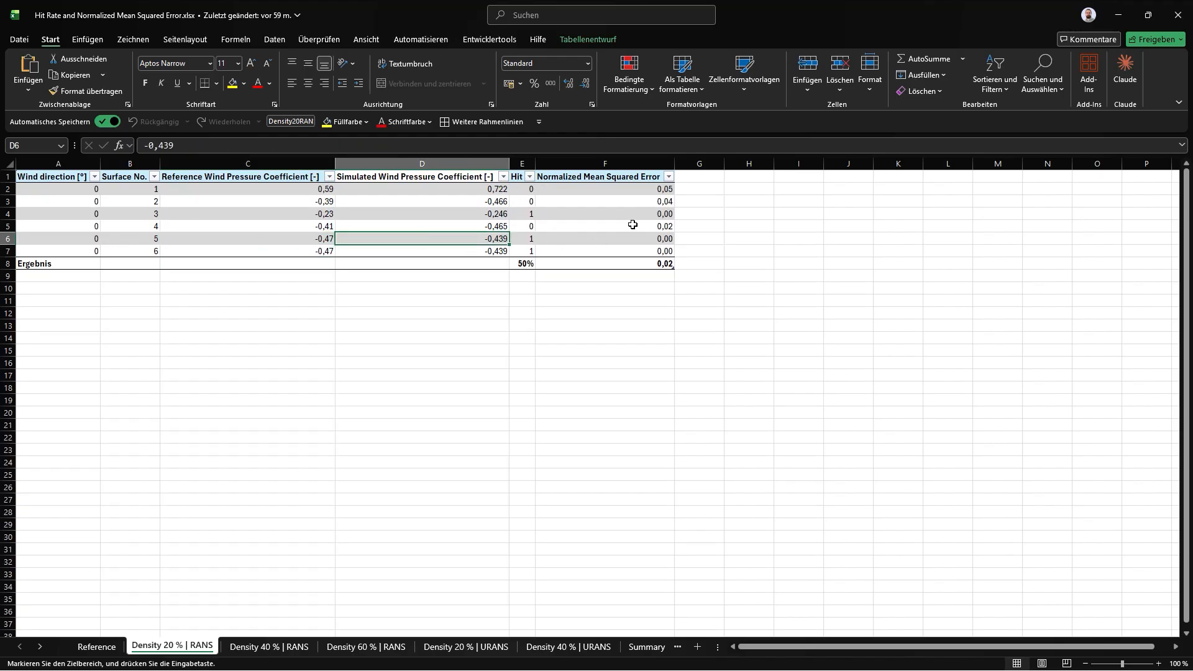
left_click(448, 205)
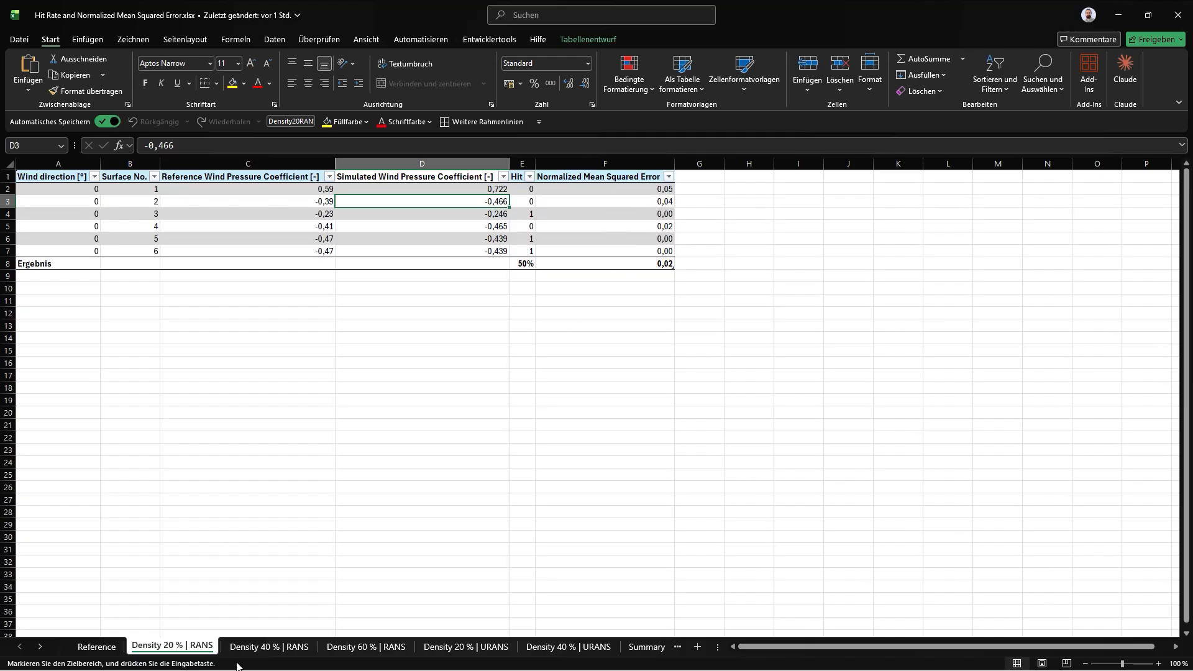
- Look through the Density 40 % and 60 % RANS and Density 20 % URANS sheets, then open the Summary chart comparing all simulations
left_click(271, 656)
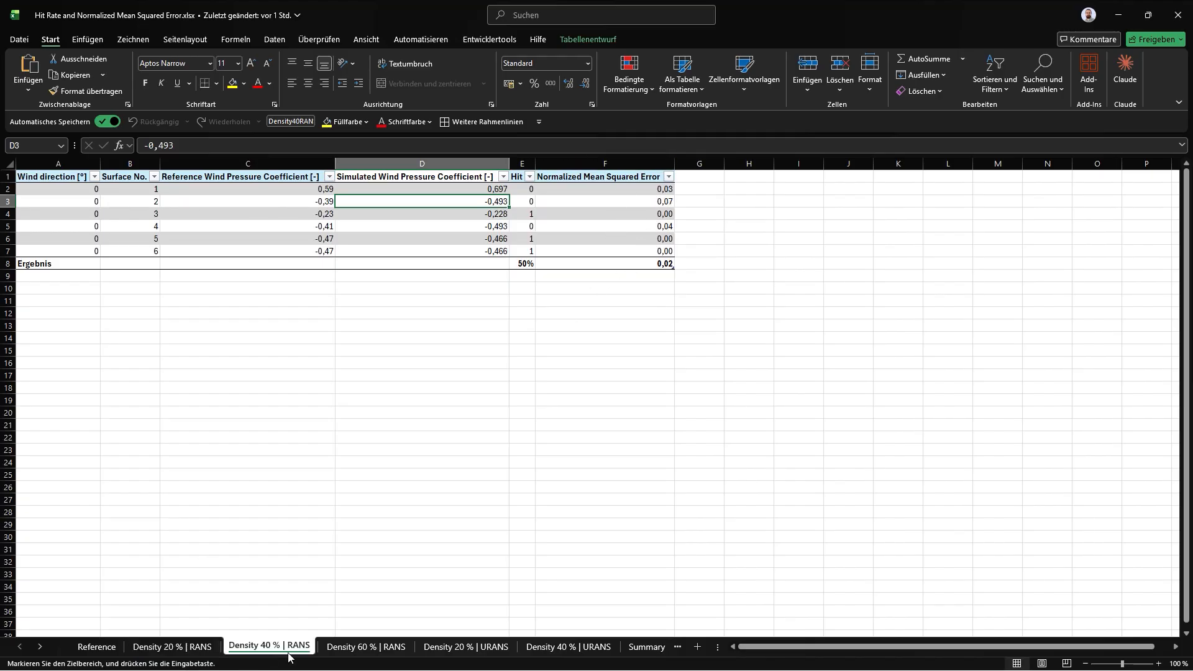
left_click(374, 653)
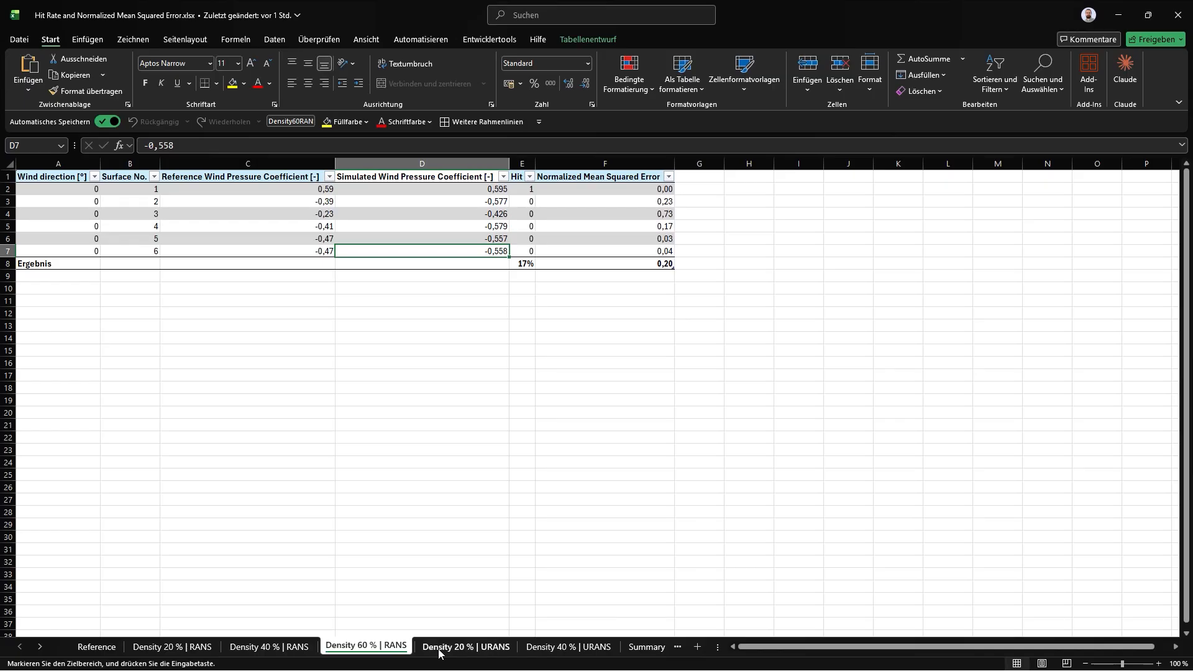
left_click(440, 650)
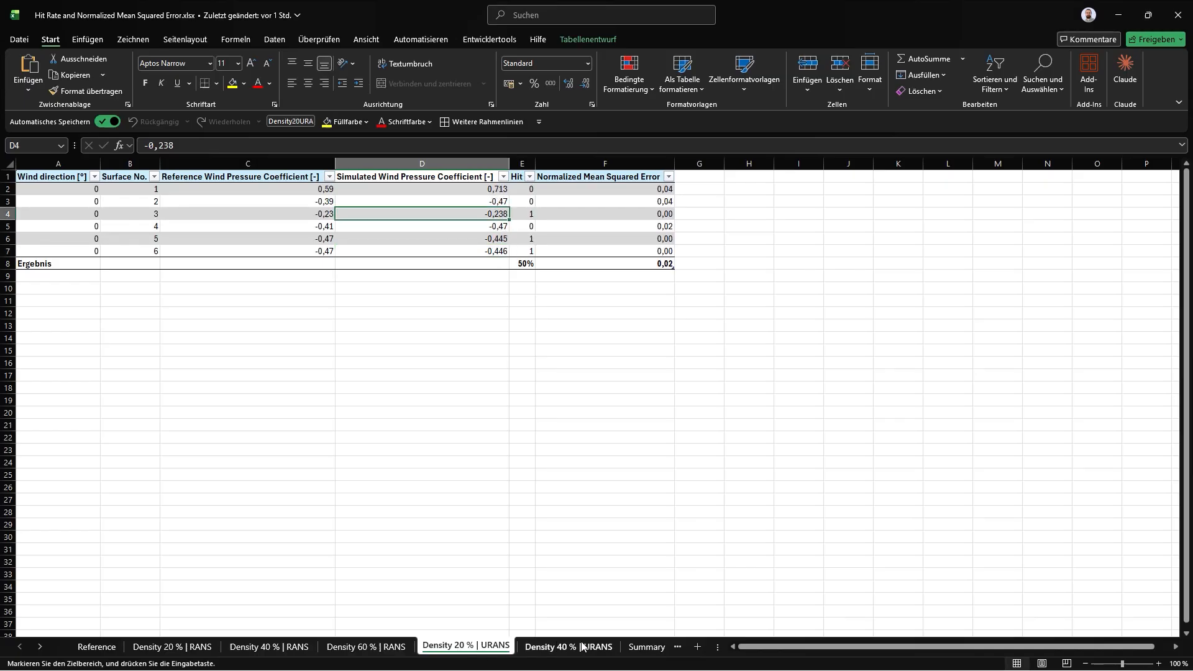
left_click(645, 649)
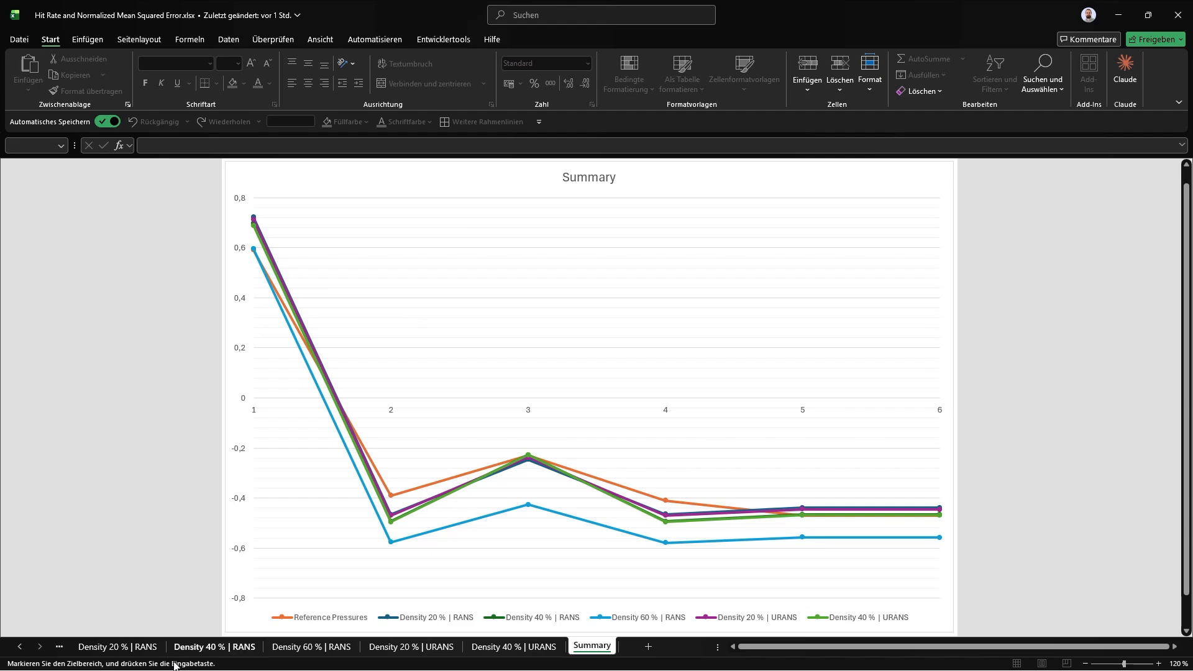
- Check the Density 20 % | RANS sheet against the Summary chart, then switch to RWIND and dismiss the zone 1 information without changes
left_click(147, 650)
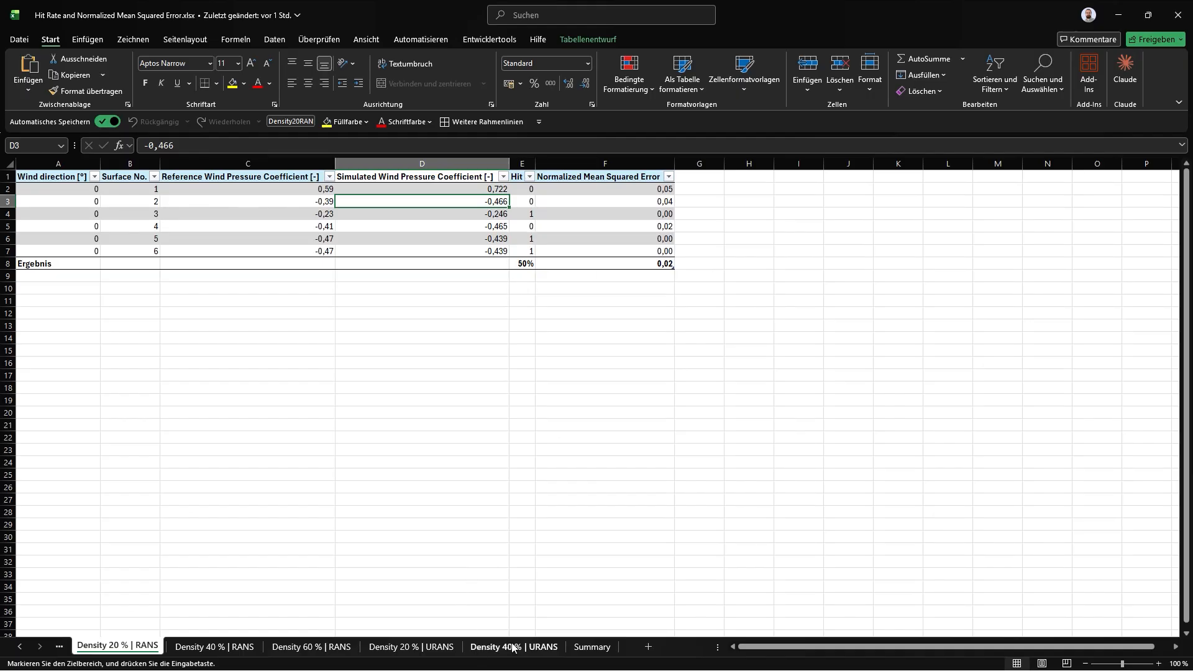
left_click(591, 647)
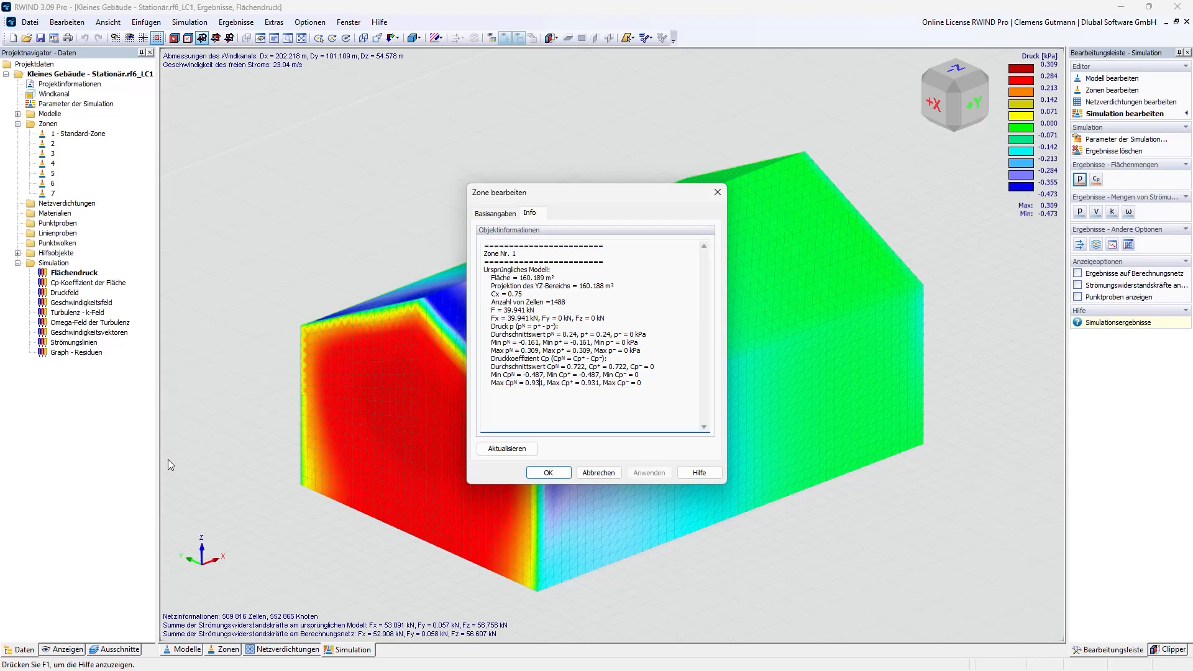
left_click(586, 478)
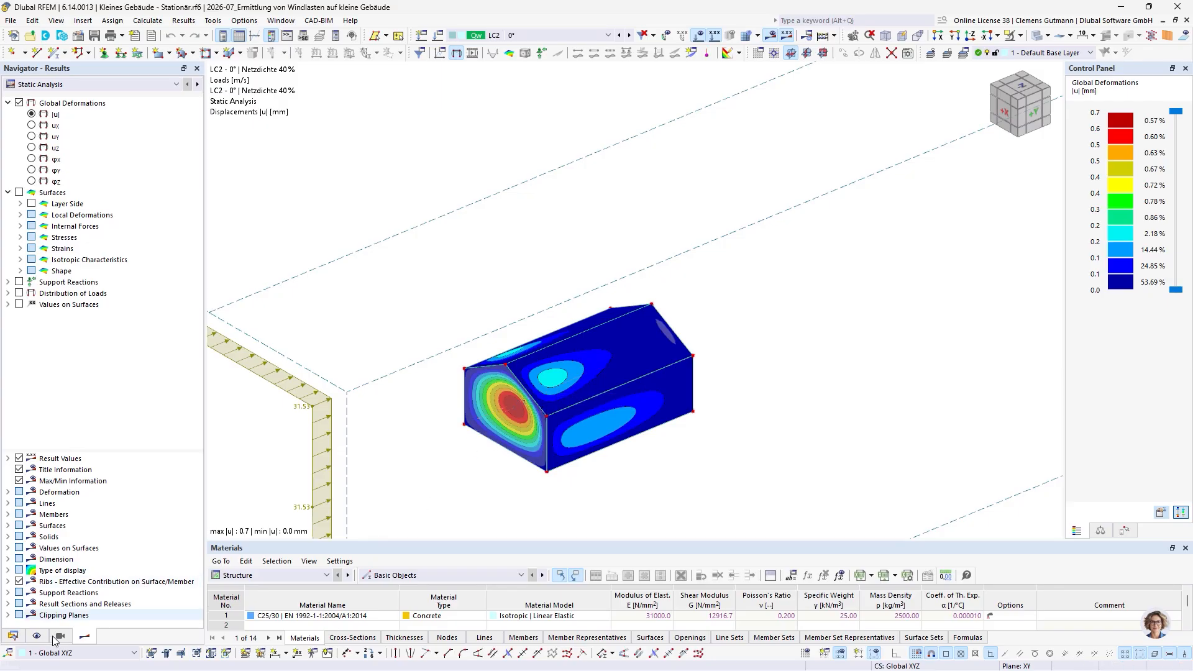
- In RFEM's model data, expand the wind simulation analysis settings and open the user-defined wind profile 1
left_click(13, 635)
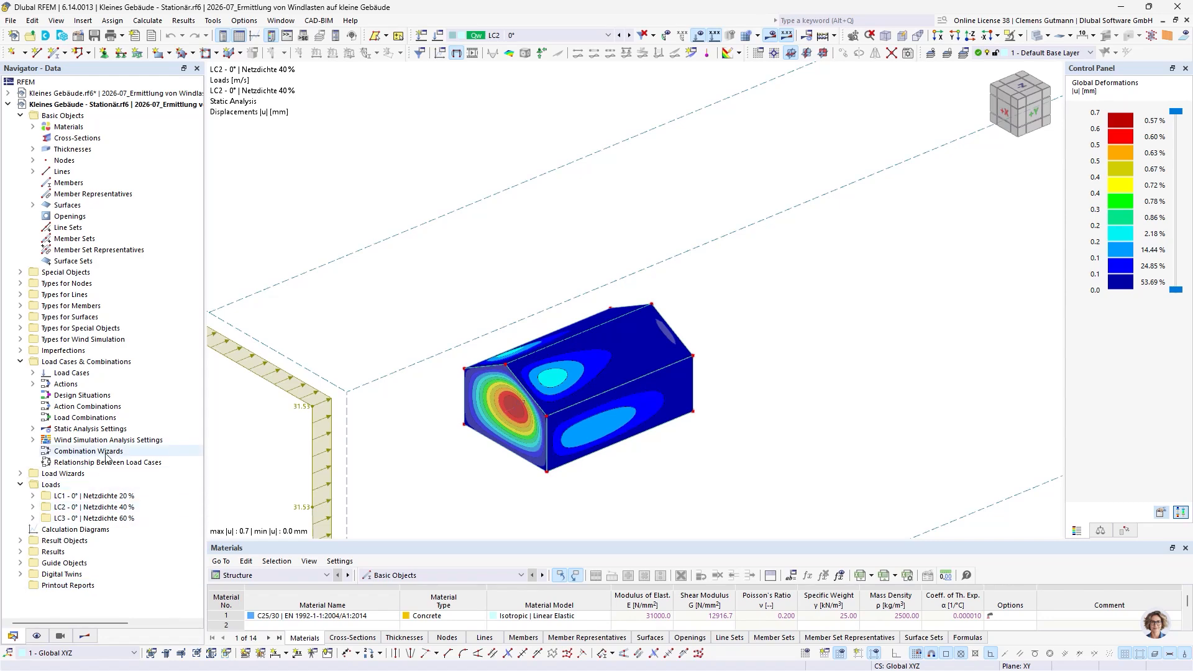
left_click(33, 440)
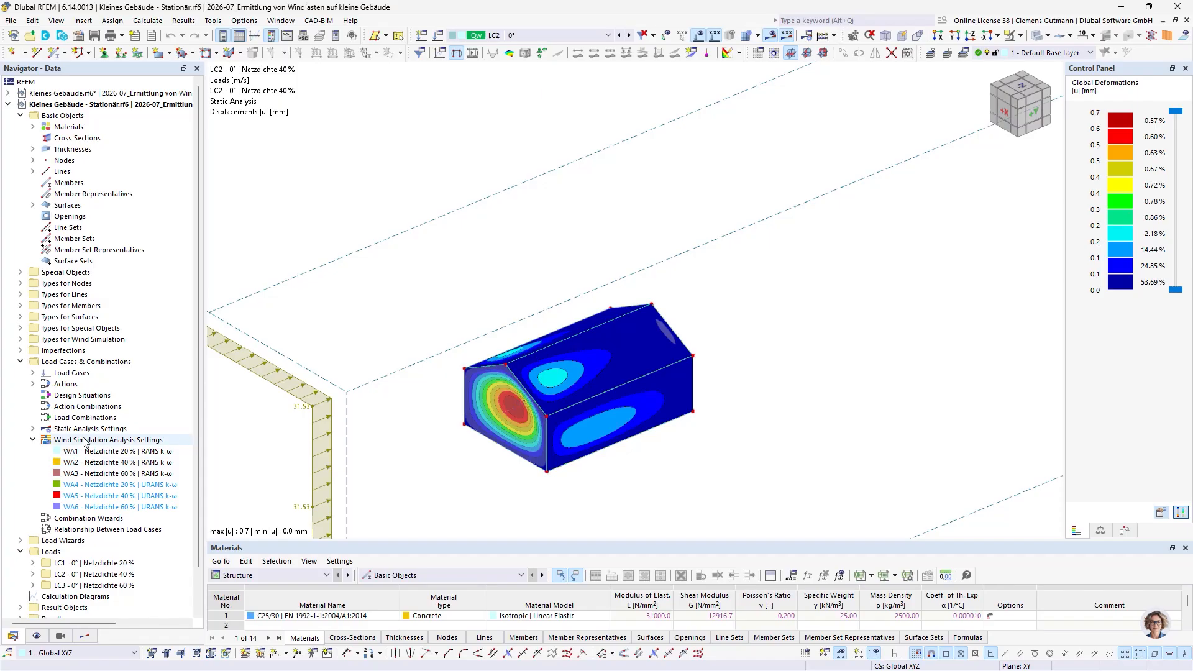
left_click(21, 540)
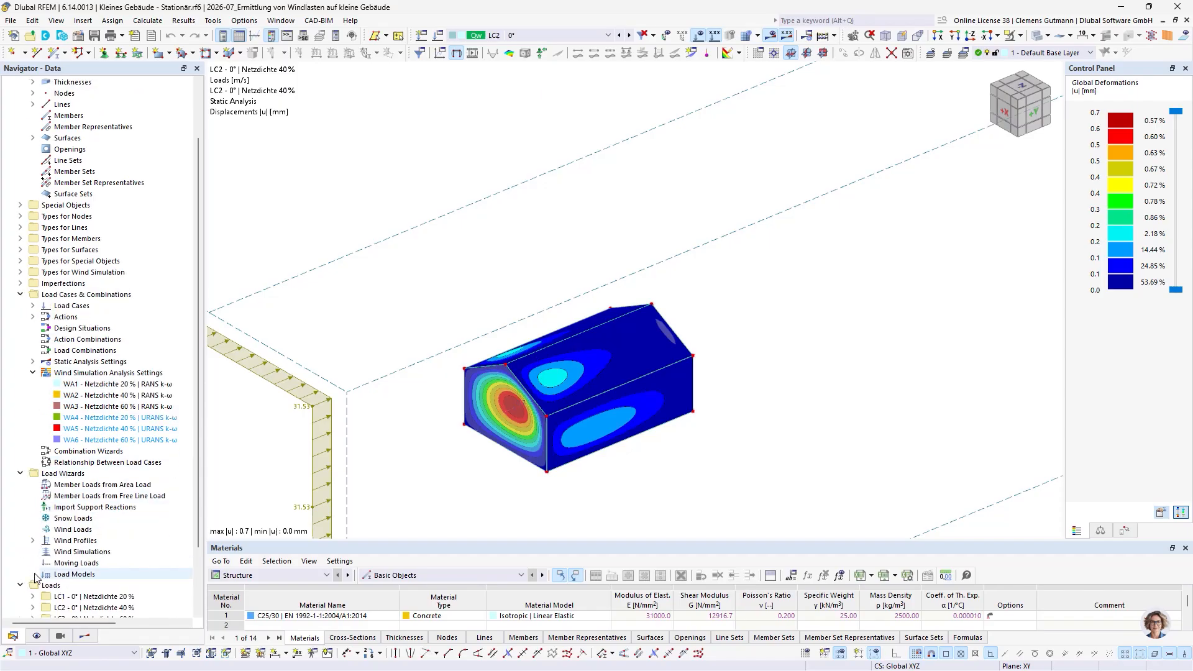
left_click(33, 540)
double_click(62, 552)
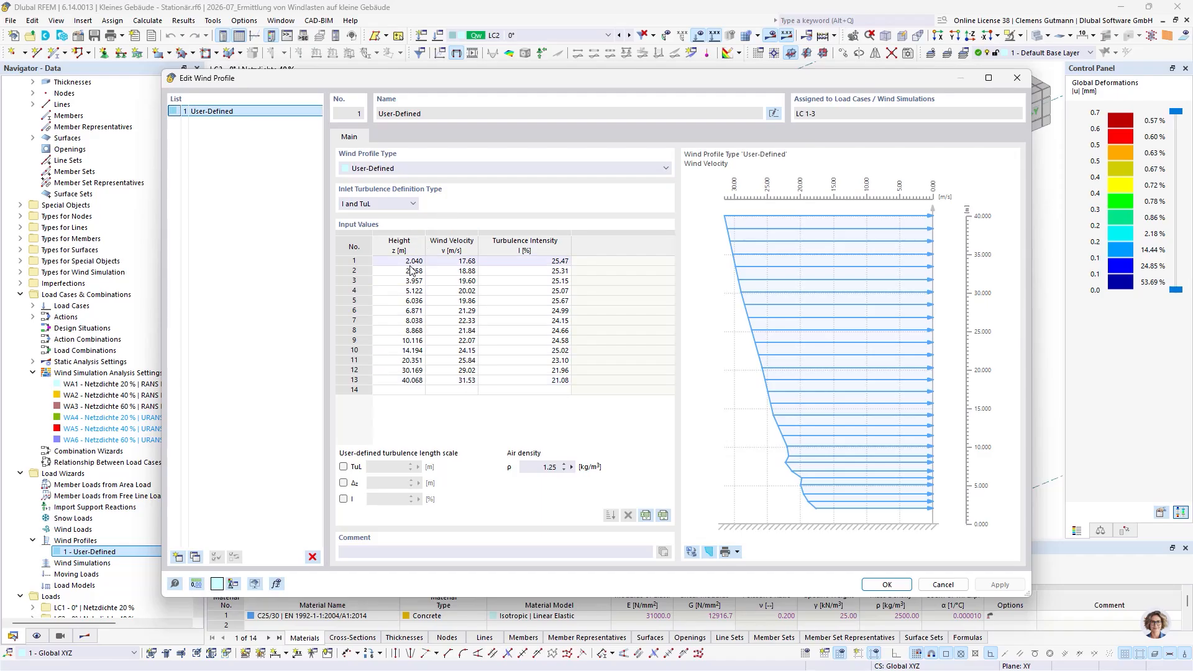
- Highlight the wind profile's height and velocity values, inspect the row at 20.351 m, and close the profile without changes
left_click_drag(415, 266, 444, 382)
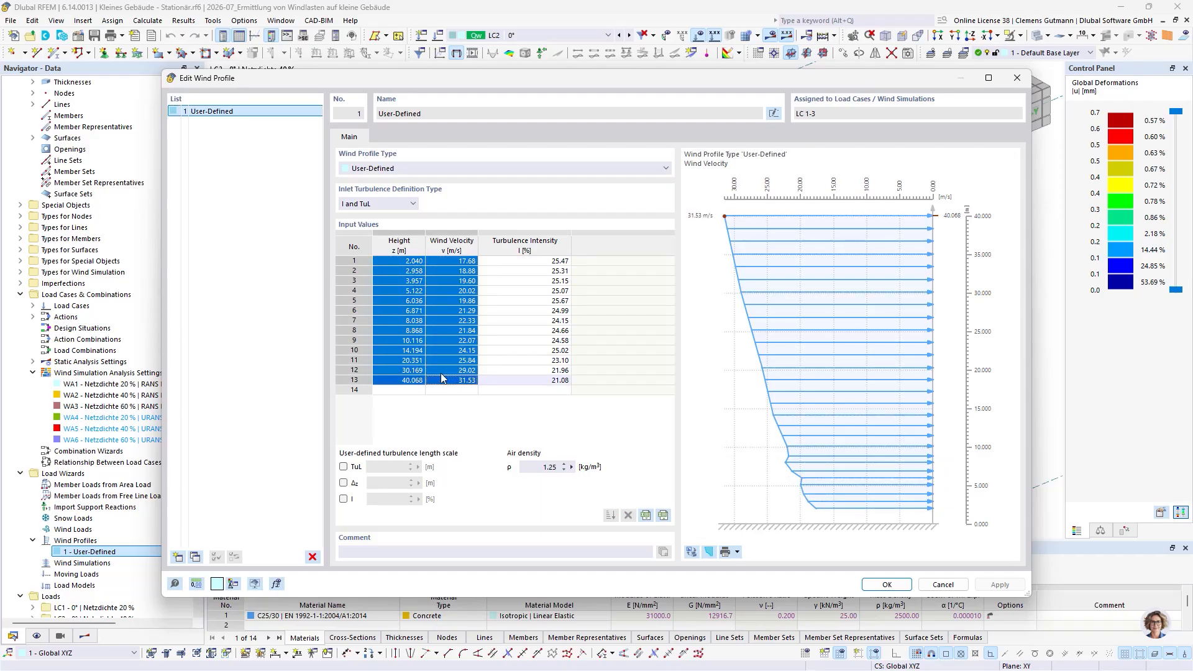
left_click(445, 351)
left_click(445, 365)
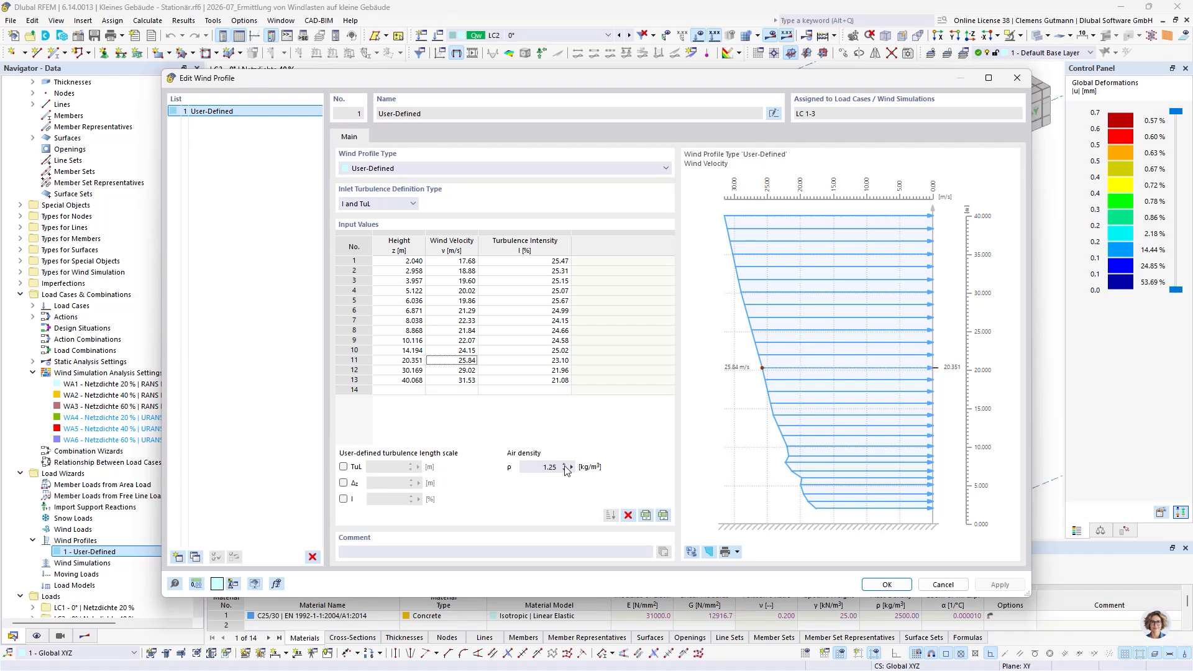
left_click(942, 584)
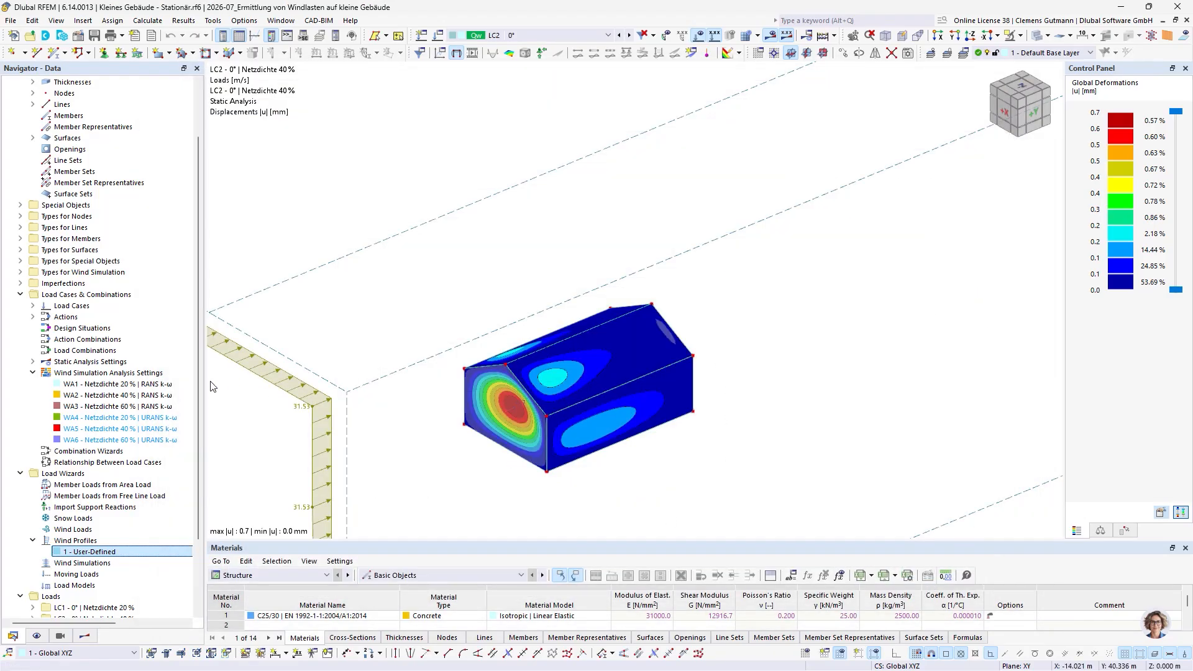
- Open the WA1 Netzdichte 20 % RANS analysis settings and inspect the simulation type options and finite volume mesh density
left_click(105, 384)
double_click(104, 385)
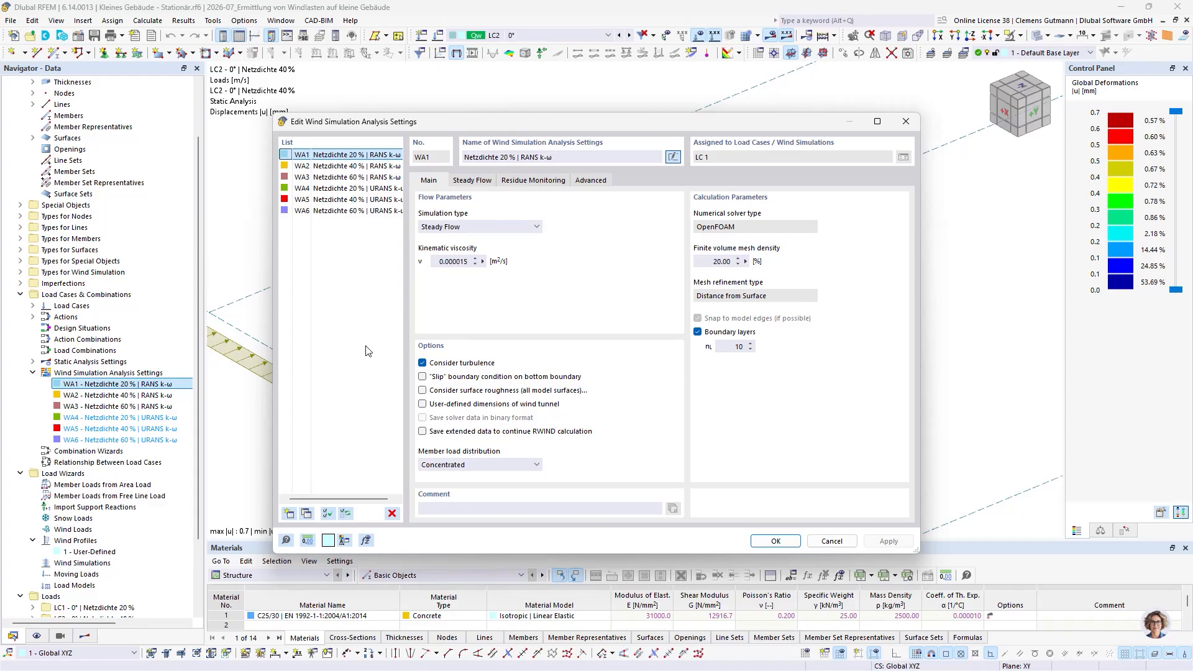
left_click(423, 227)
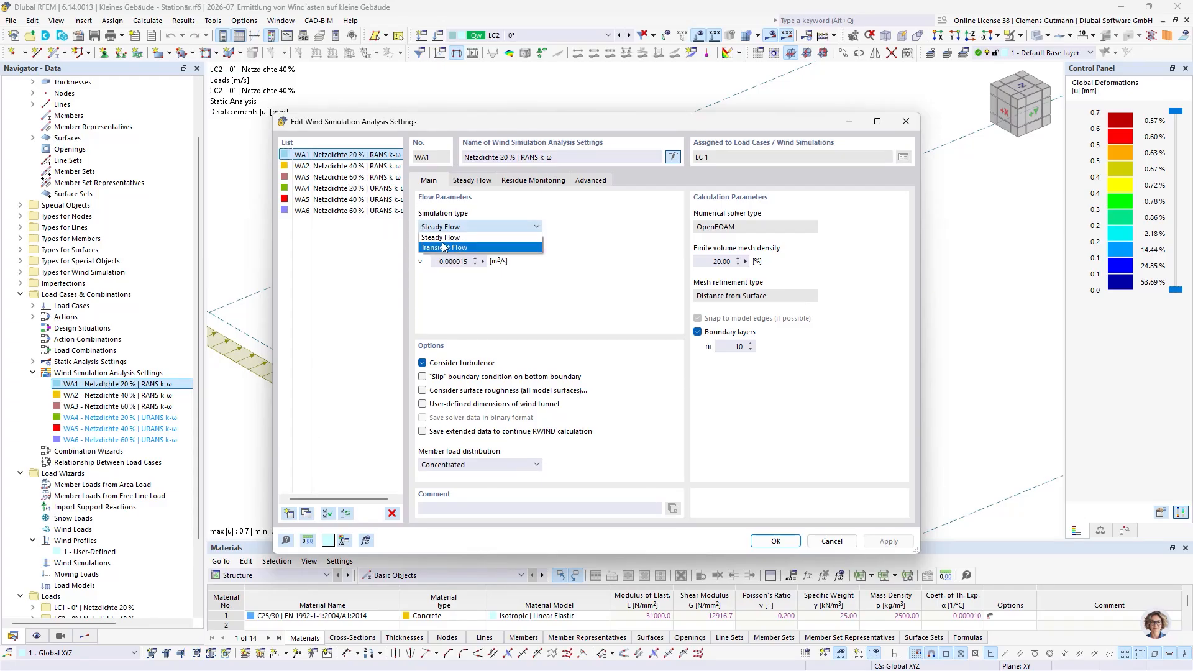
left_click(449, 227)
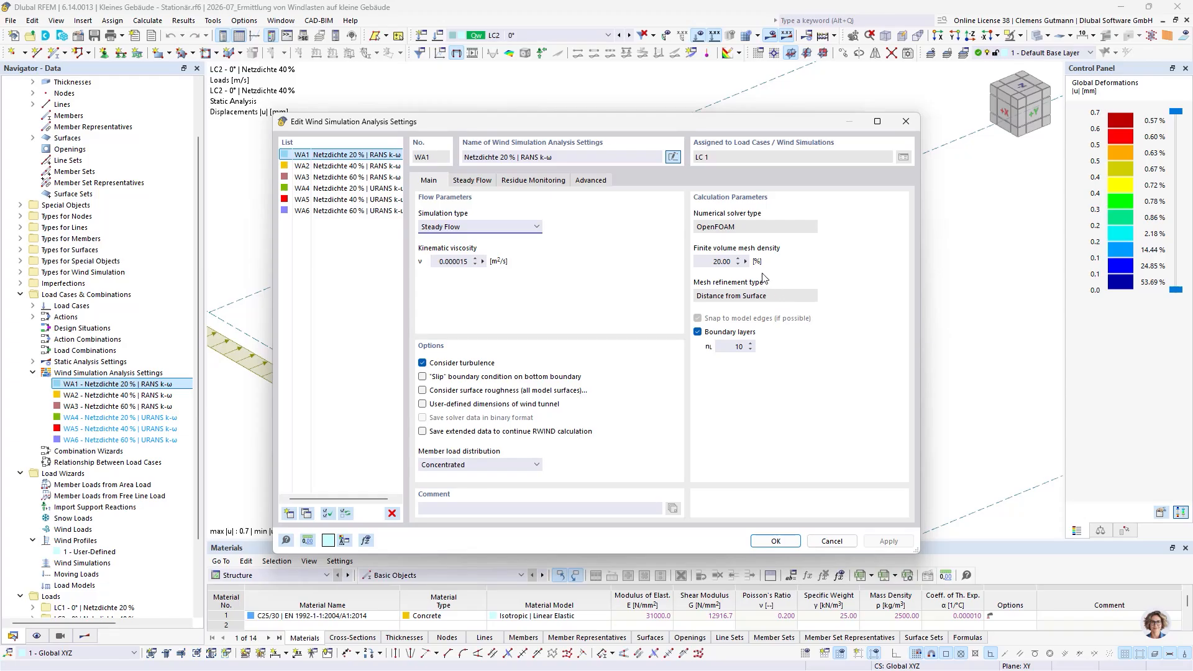
double_click(716, 262)
left_click_drag(745, 273, 753, 269)
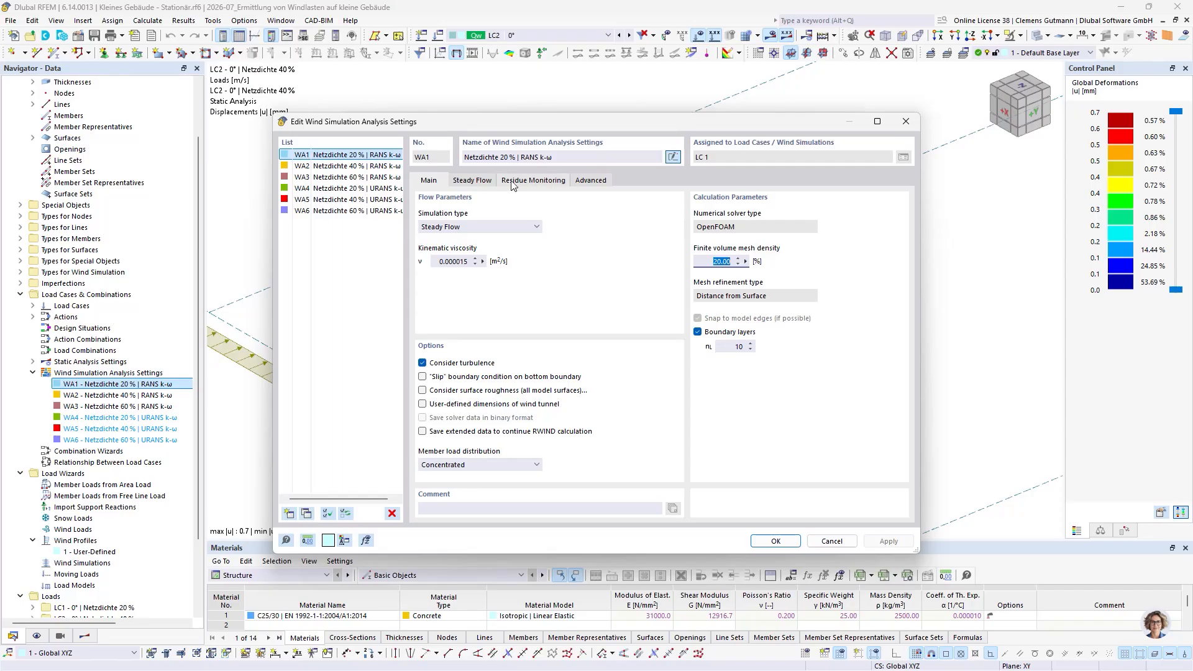
- Review WA1's steady flow iteration limits, turbulence model and residual target value, then close the settings without changes
left_click(472, 180)
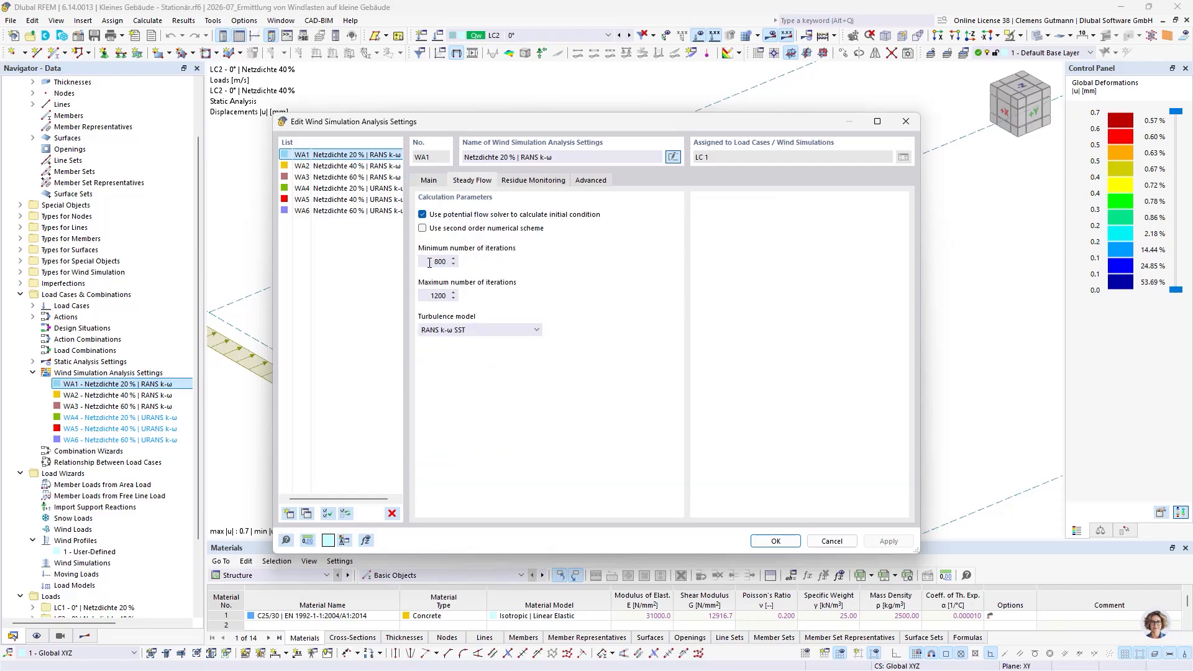
left_click(531, 181)
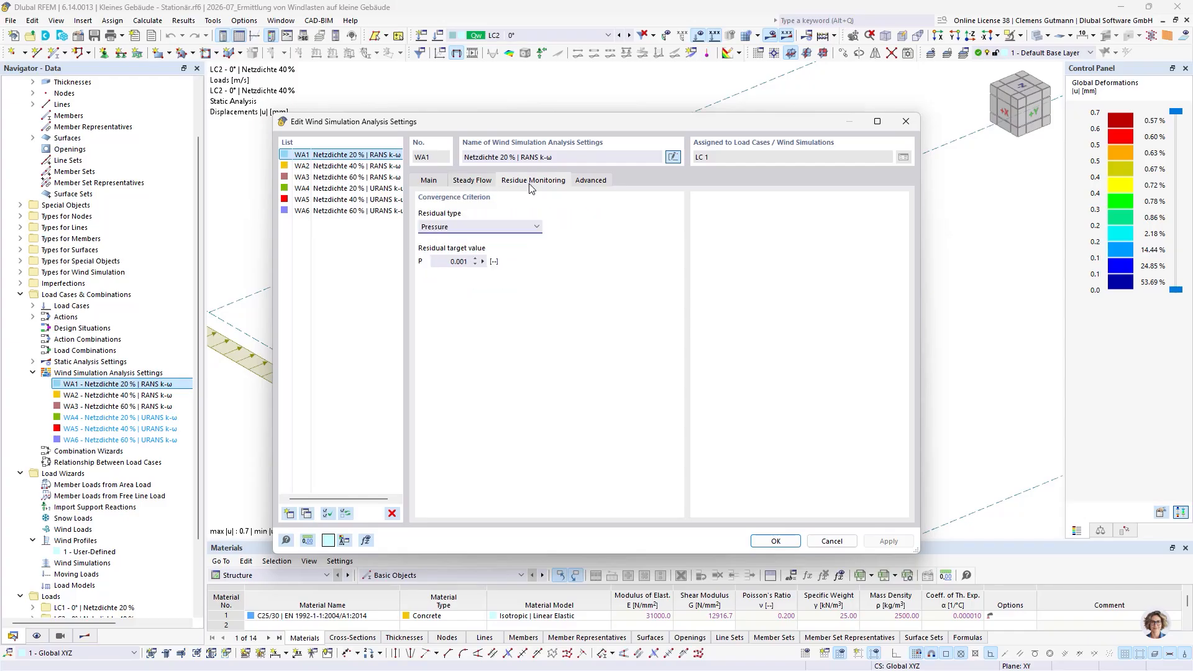
left_click(464, 262)
left_click(470, 181)
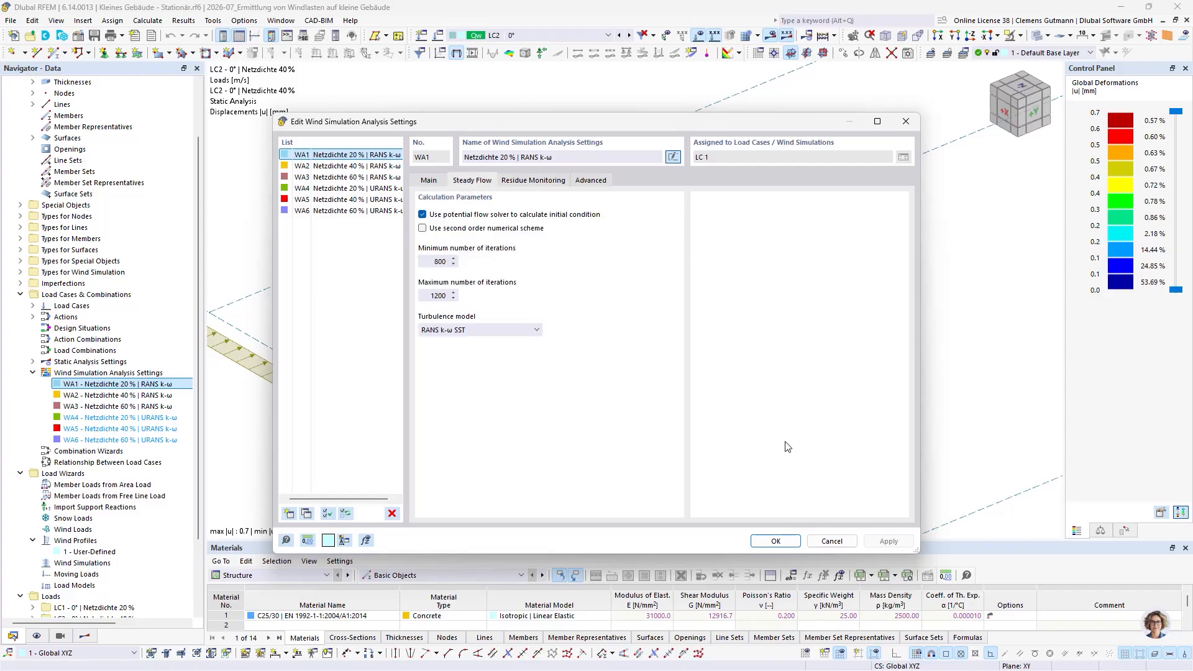
left_click(846, 541)
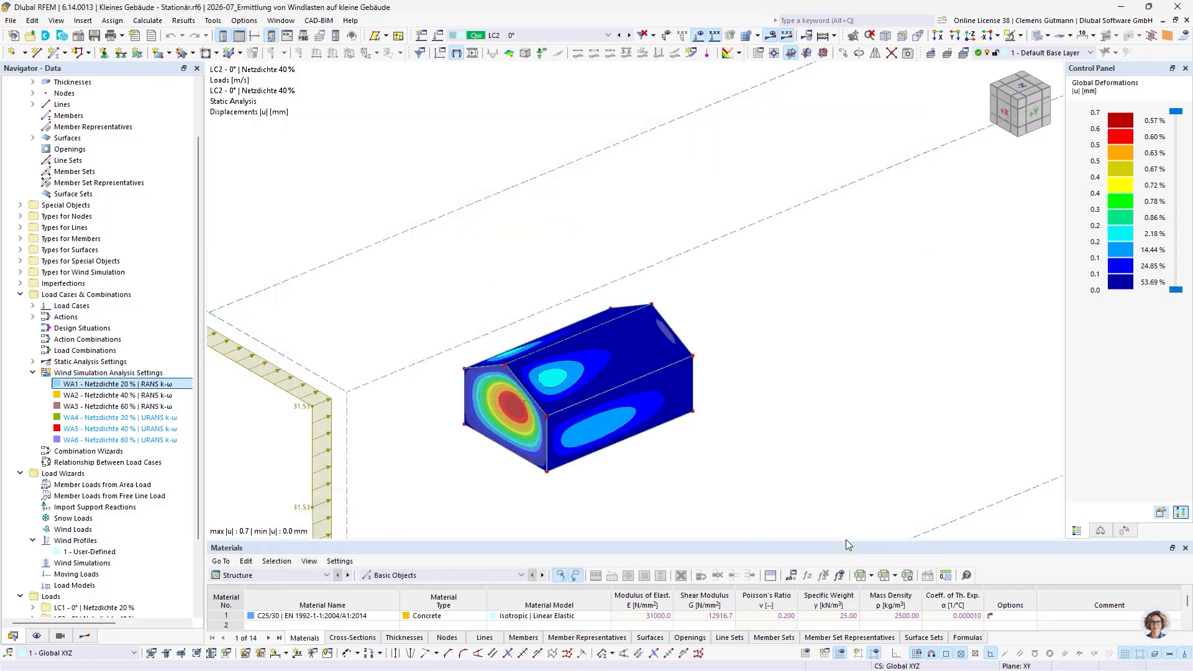
- Expand the types for wind simulation and open shrink wrapping SW1 to check its level of detail and deactivation option
left_click(21, 273)
left_click(33, 284)
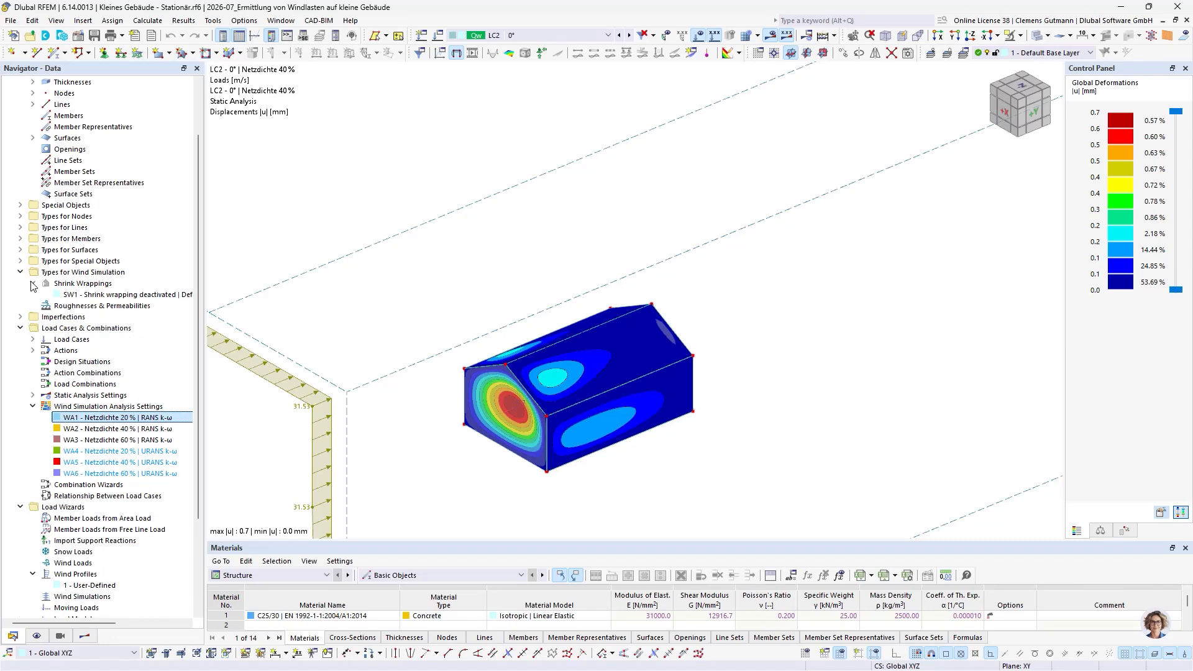
double_click(69, 295)
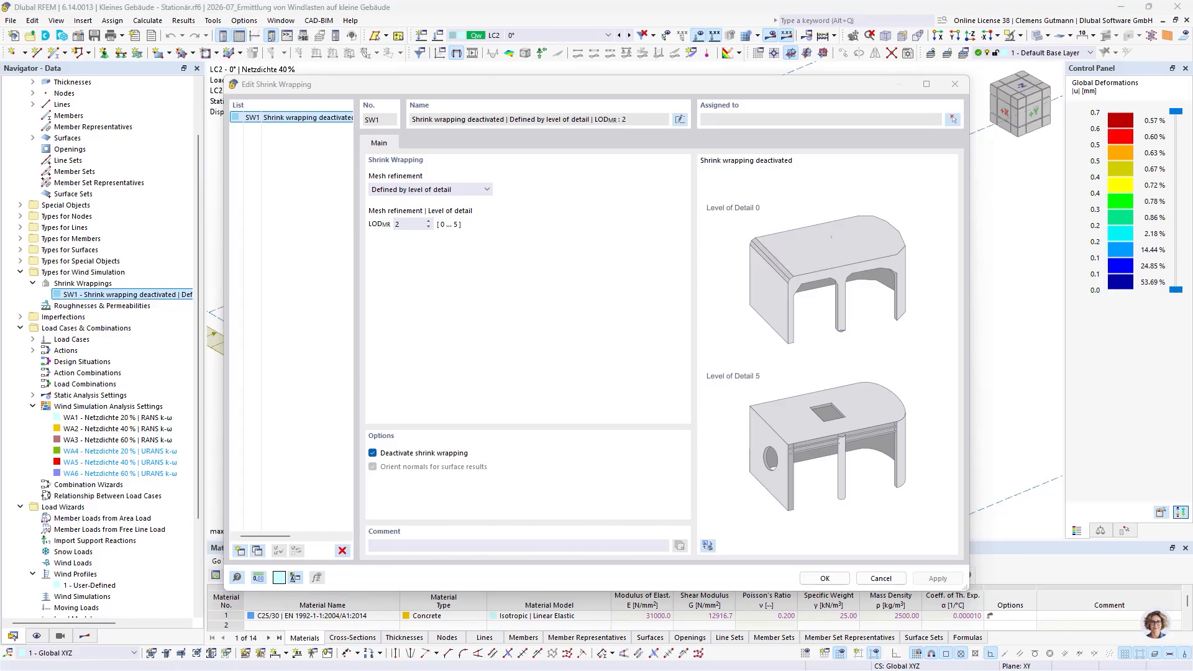
- Switch to the browser, return to manual example H 1.6 and examine its description, building geometry figure and wind profile chart
key("alt+Tab")
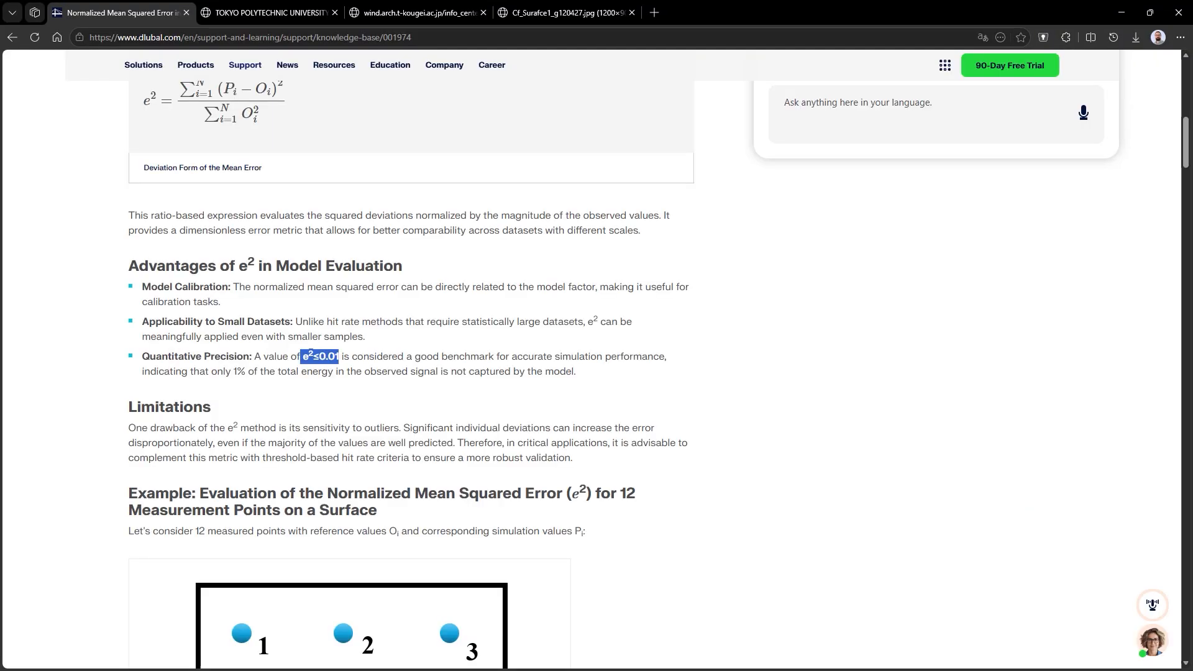
scroll(474, 534, "up", 1)
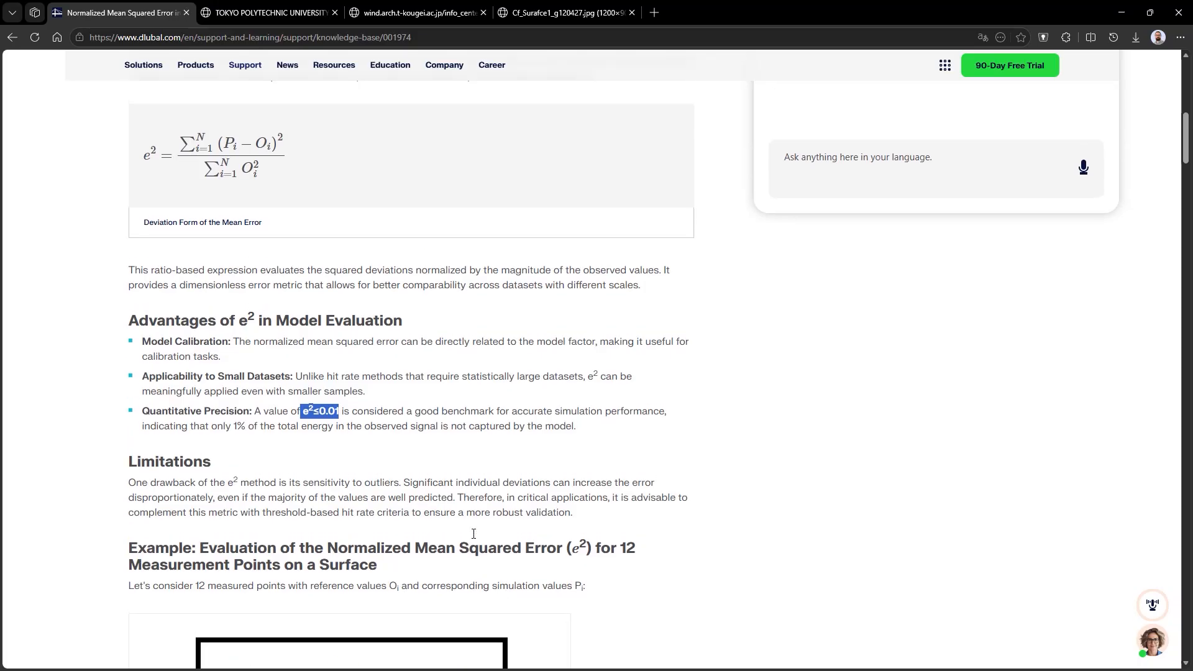
key("alt+Left")
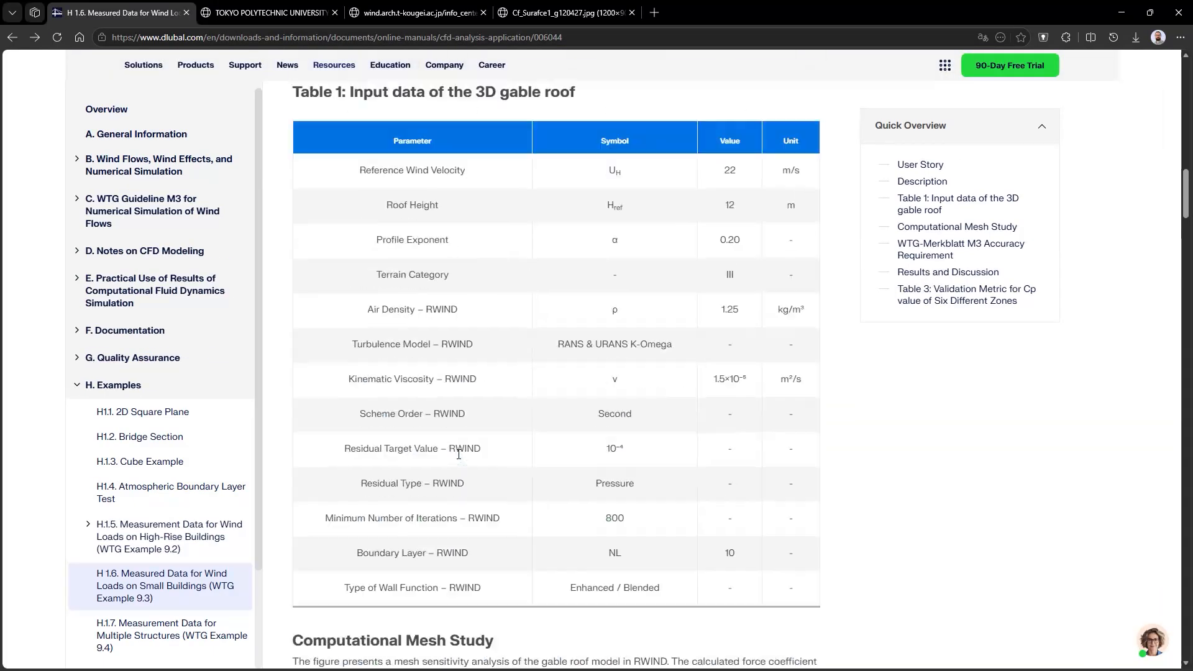
scroll(458, 454, "up", 15)
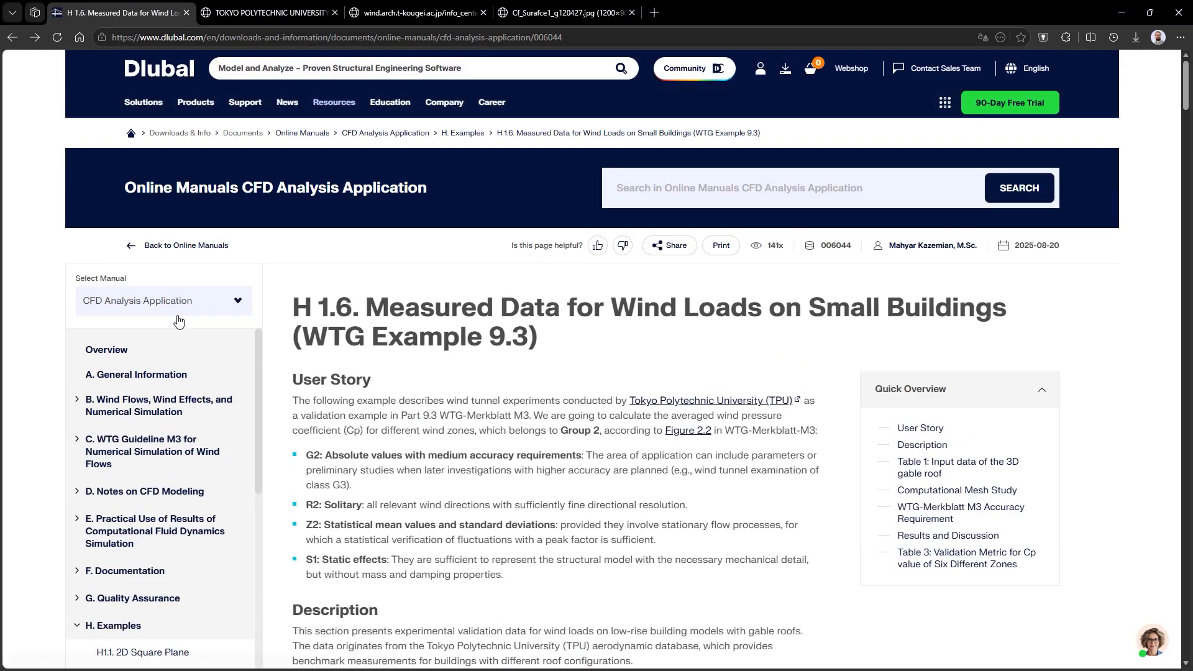
scroll(319, 341, "down", 5)
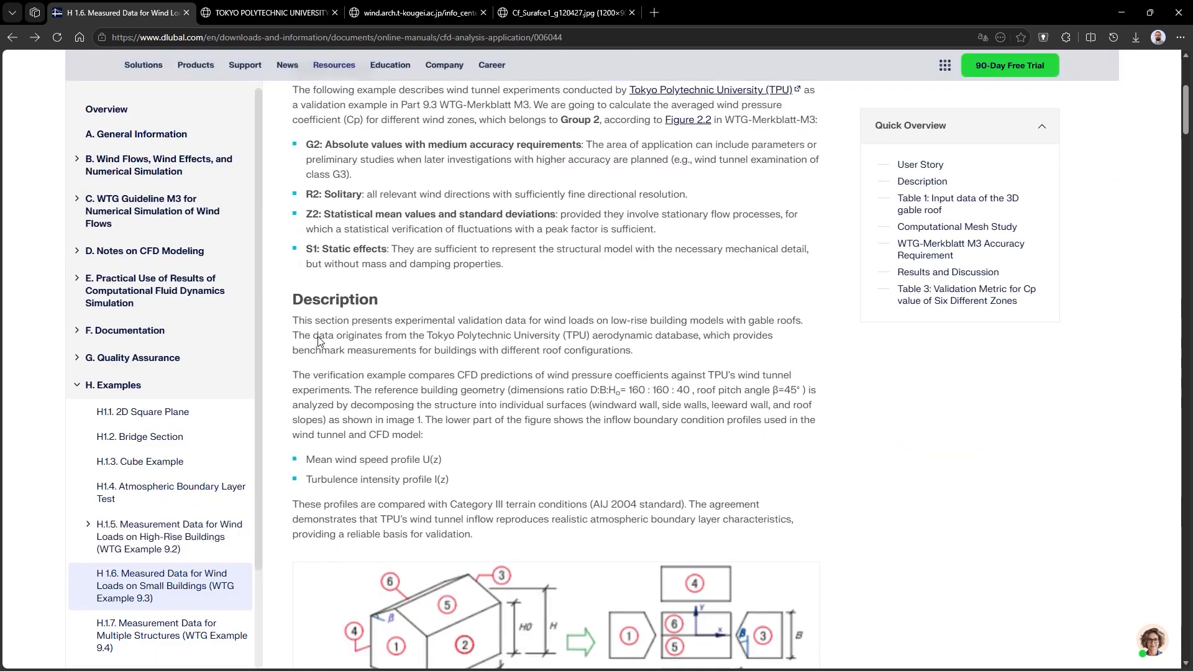
scroll(319, 341, "down", 3)
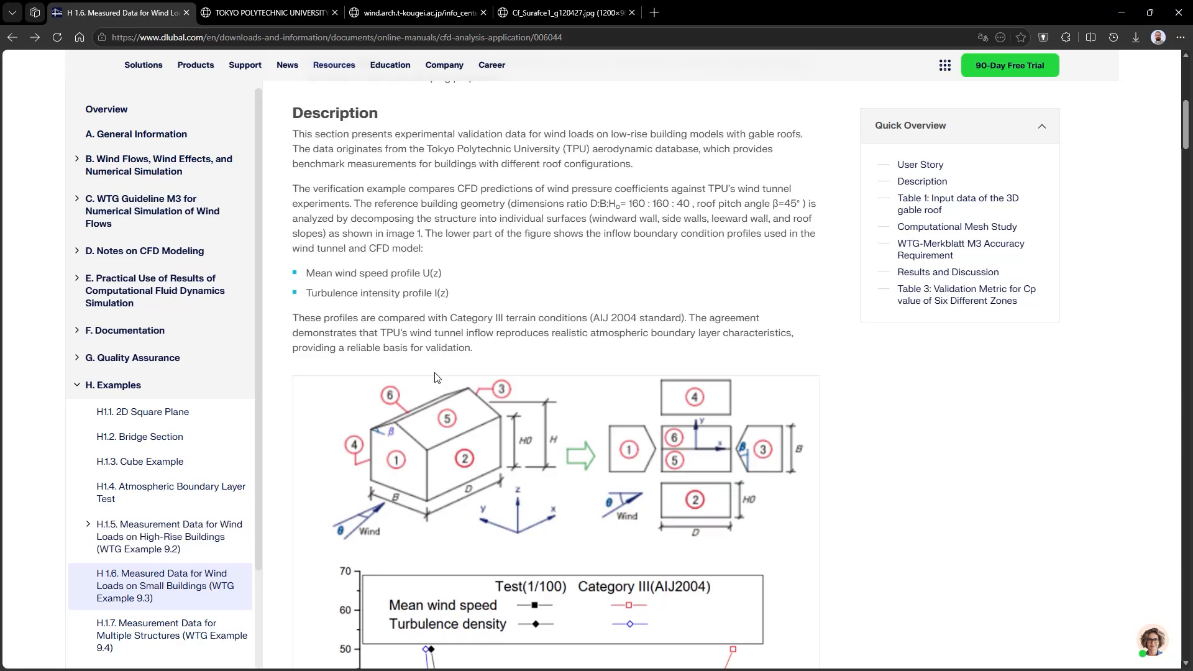
scroll(538, 397, "down", 3)
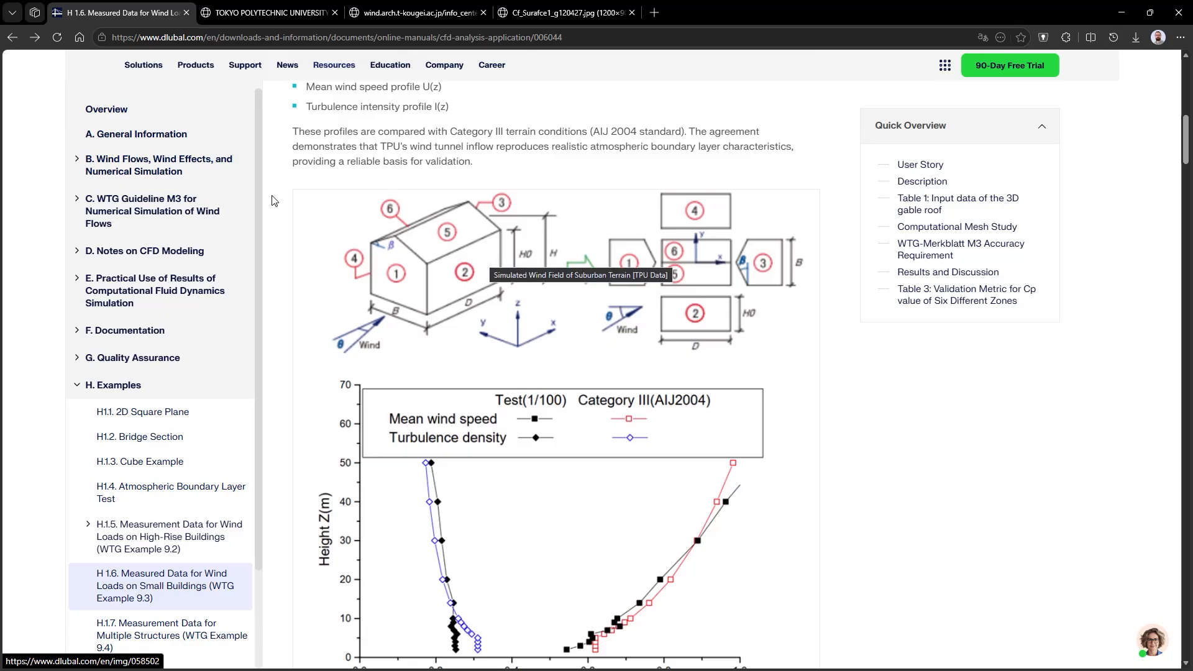
scroll(499, 311, "down", 2)
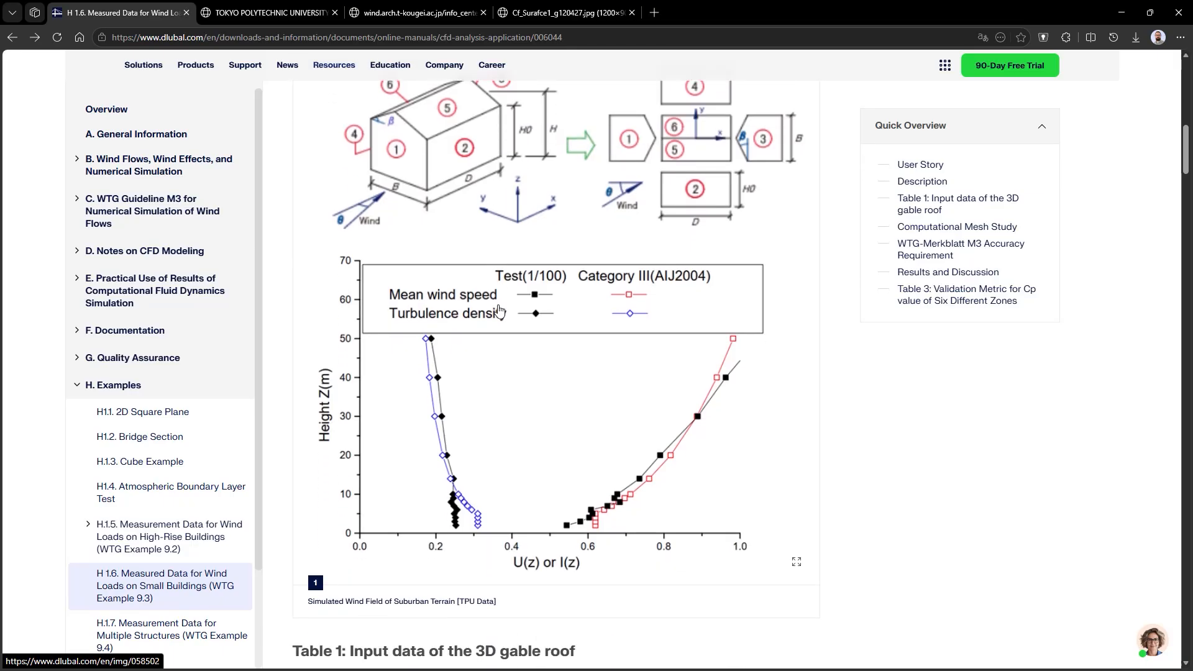
scroll(499, 311, "down", 2)
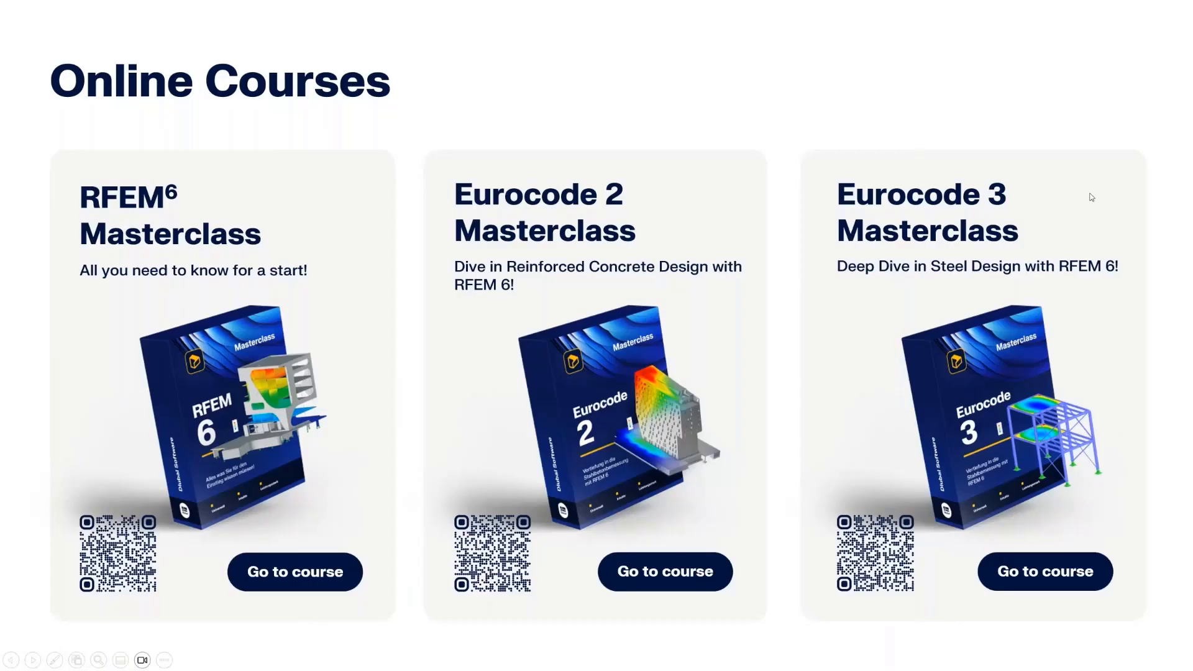
key("Right")
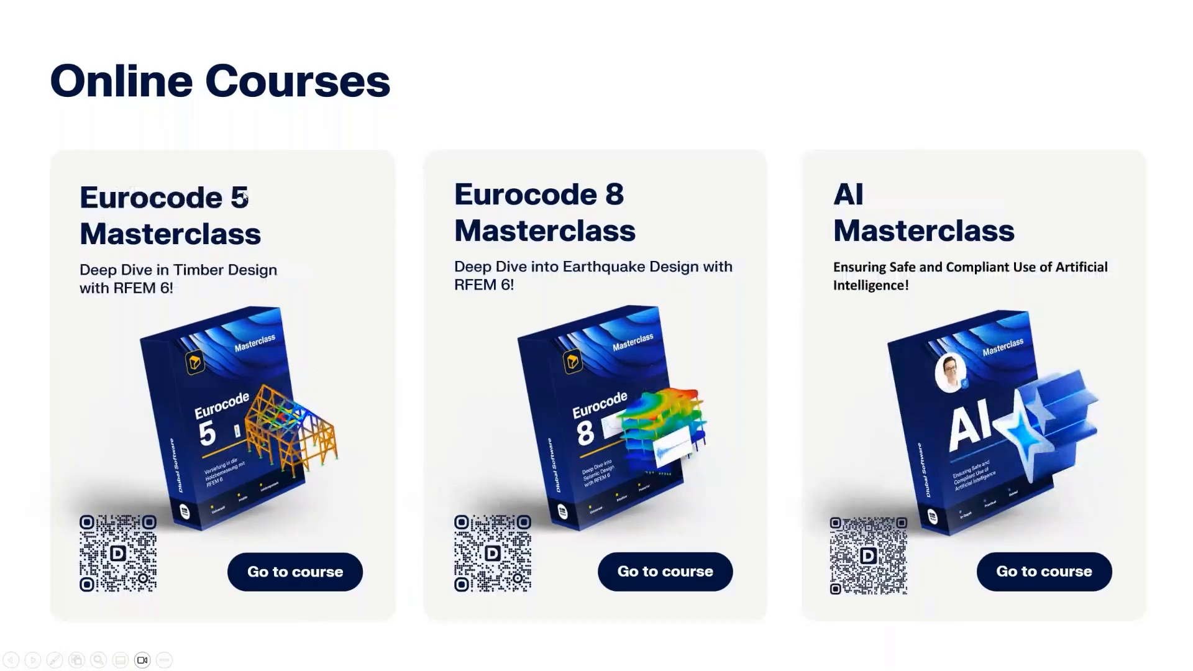